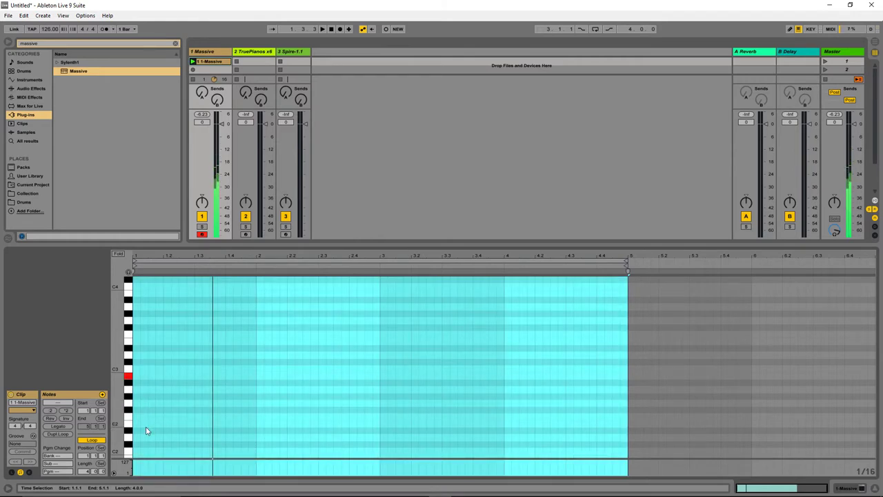
# - Enter four eighth notes in the Massive clip: E2 at 1.1.1, B2 at 1.1.3, G2 at 1.2.1 and E2 at 1.2.3
pyautogui.doubleClick(138, 424)
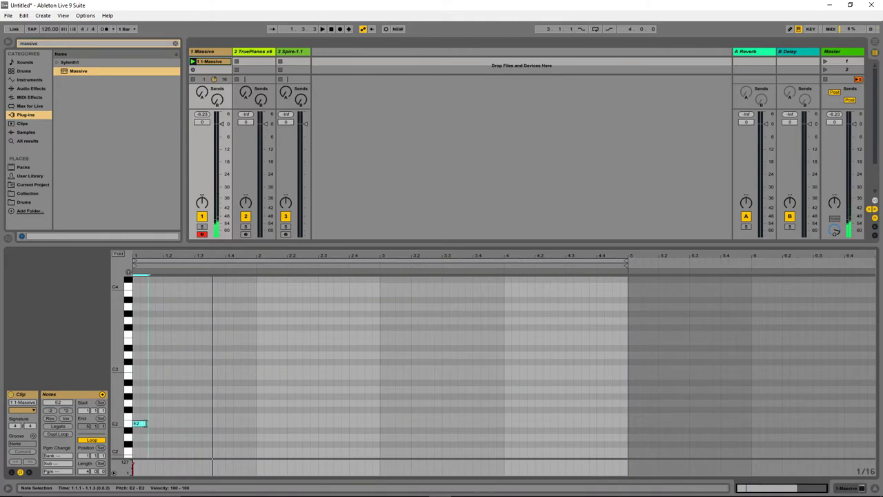
pyautogui.moveTo(146, 424); pyautogui.dragTo(172, 398)
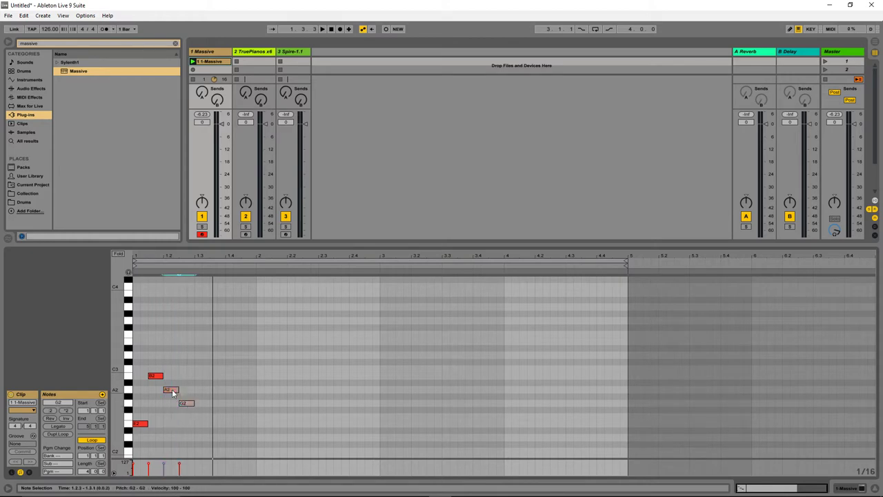
pyautogui.moveTo(185, 407); pyautogui.dragTo(186, 424)
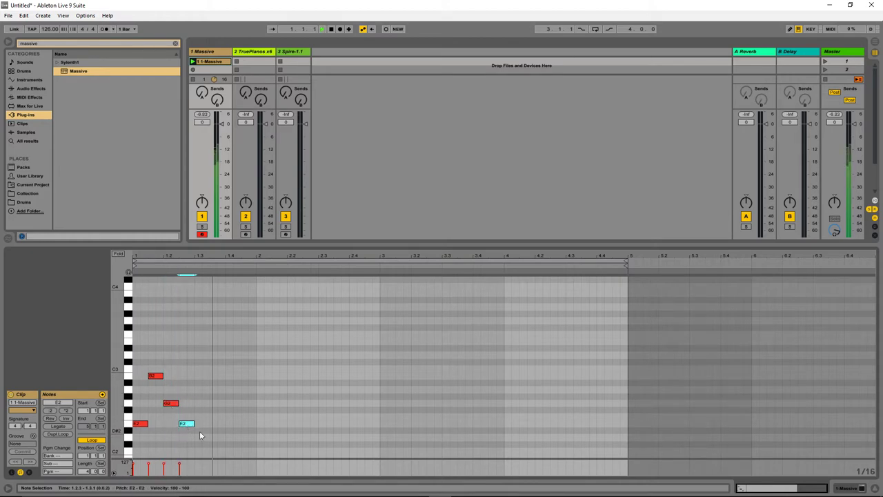
# - Copy the four-note phrase to the second half of bar 1, starting at 1.3.1, and play it back
pyautogui.moveTo(194, 433); pyautogui.dragTo(118, 368)
pyautogui.moveTo(140, 425); pyautogui.dragTo(202, 426)
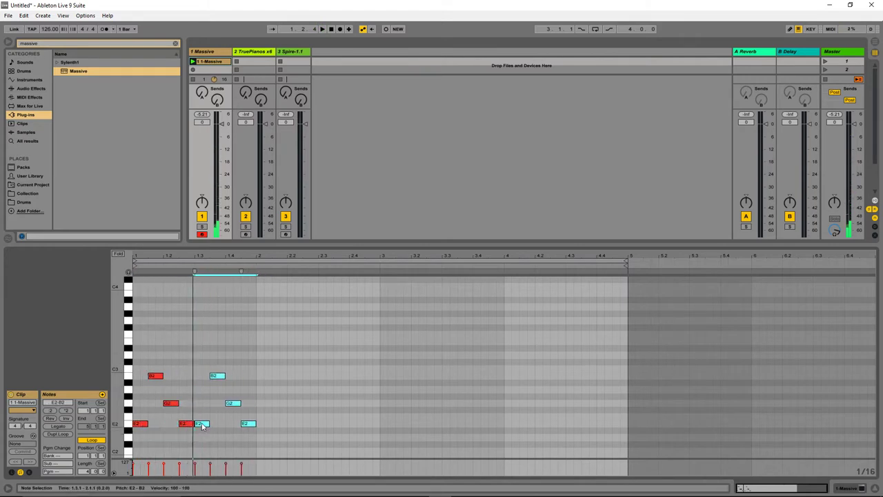
pyautogui.press('space')
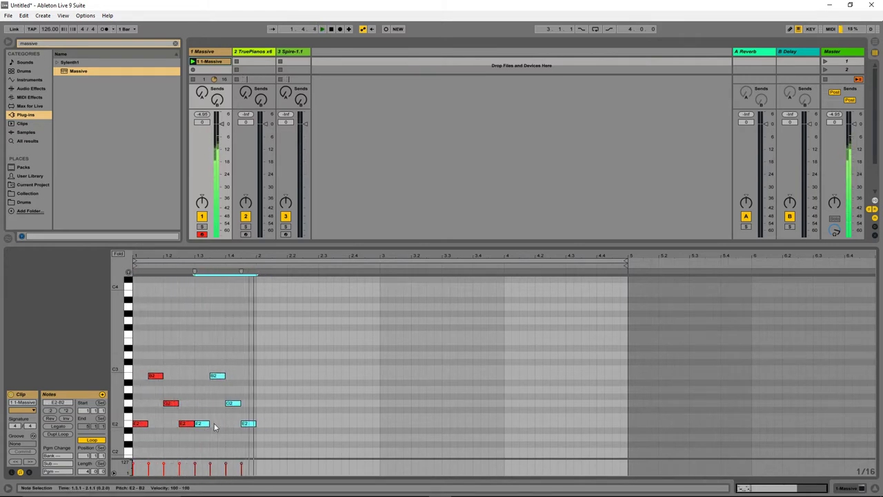
# - Delete the E2 note at 1.3.1
pyautogui.click(203, 424)
pyautogui.press('Delete')
pyautogui.press('space')
# - Raise the last two notes of bar 1 to D3 at 1.4.1 and E3 at 1.4.3, checking them with playback
pyautogui.moveTo(261, 440); pyautogui.dragTo(246, 376)
pyautogui.press('space')
pyautogui.press('space')
pyautogui.moveTo(233, 405); pyautogui.dragTo(234, 364)
pyautogui.press('space')
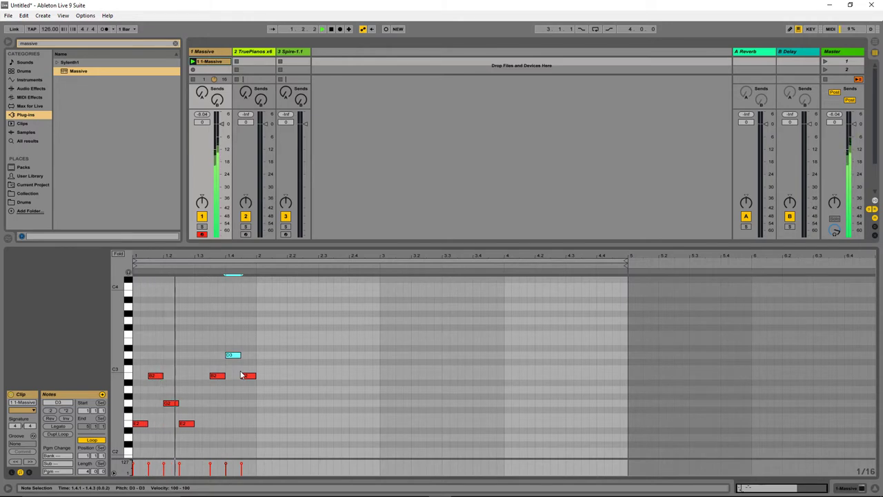
pyautogui.moveTo(247, 375); pyautogui.dragTo(250, 342)
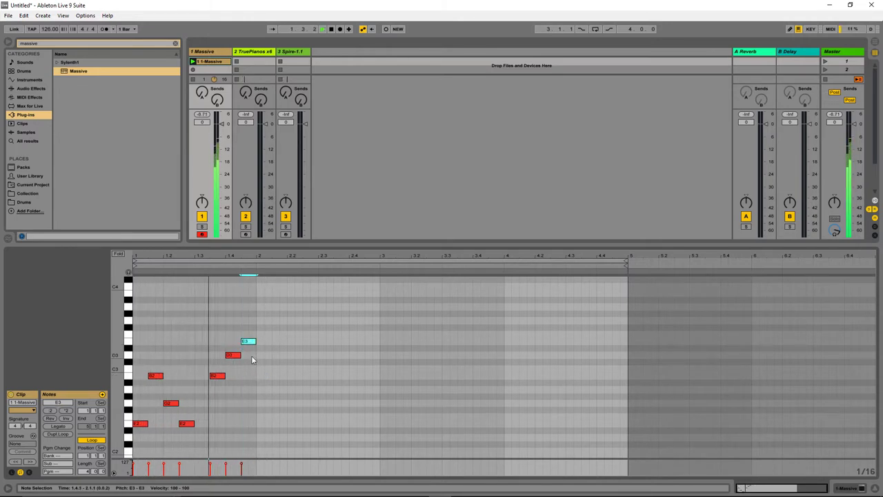
# - Duplicate all notes of bar 1 into bar 2, reverse the copy and play it back
pyautogui.moveTo(257, 440); pyautogui.dragTo(134, 323)
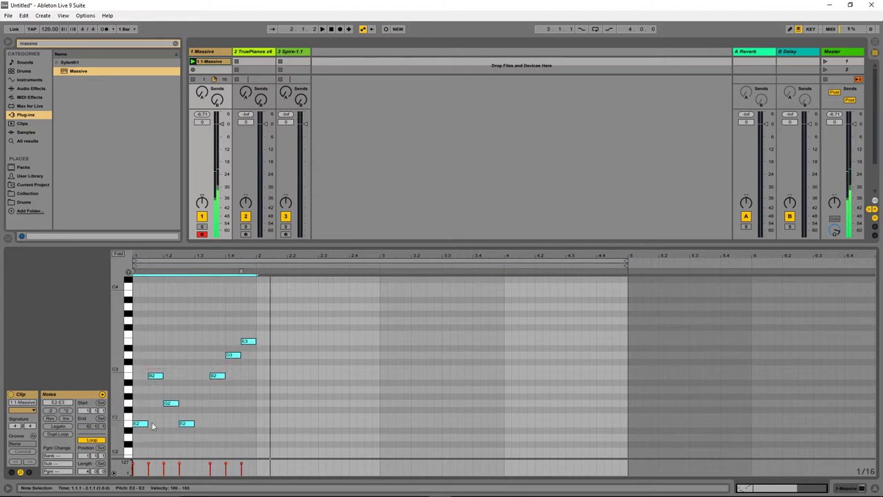
pyautogui.hotkey('ctrl', 'd')
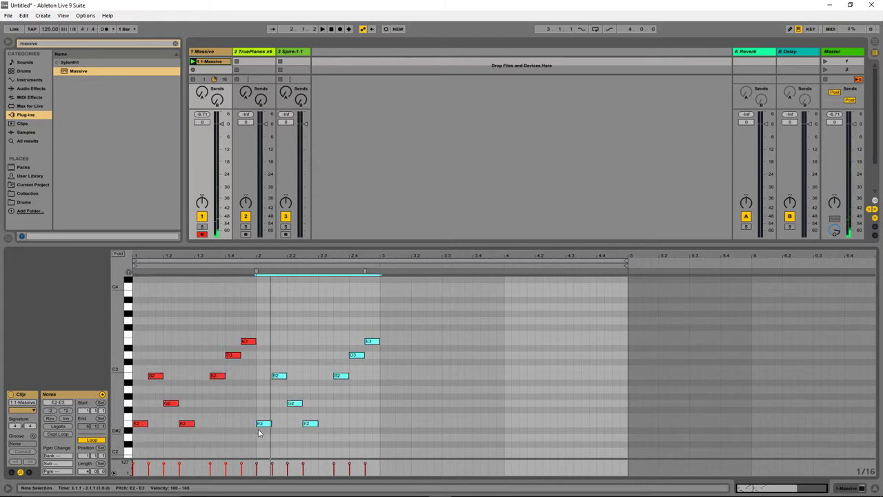
pyautogui.click(50, 418)
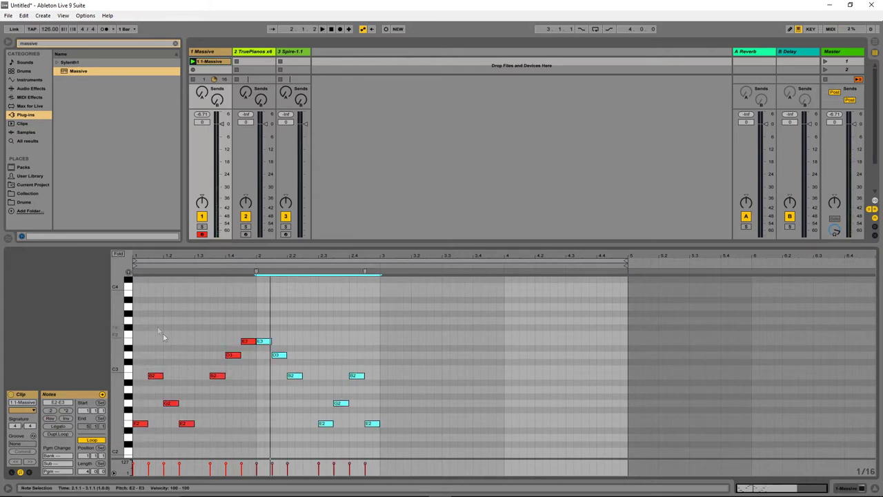
pyautogui.press('space')
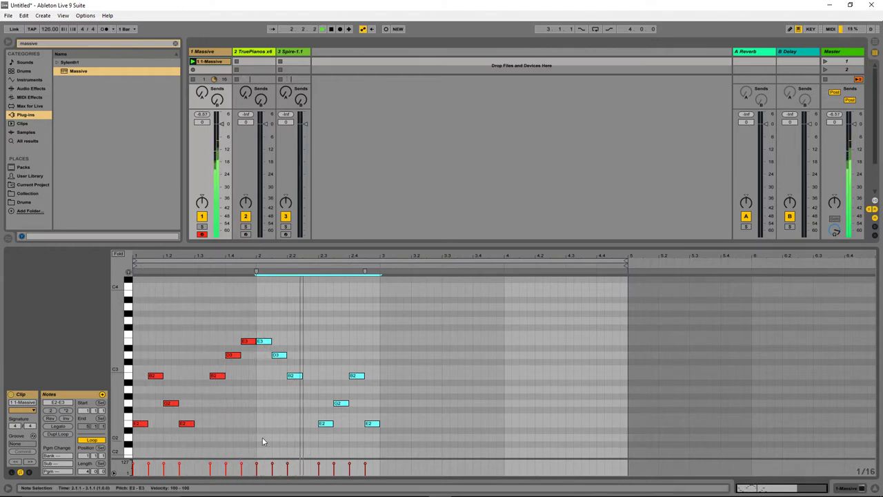
# - Lower the first note of bar 2 to B2 and delete the E3 note at the end of bar 1
pyautogui.click(264, 382)
pyautogui.moveTo(263, 344); pyautogui.dragTo(264, 378)
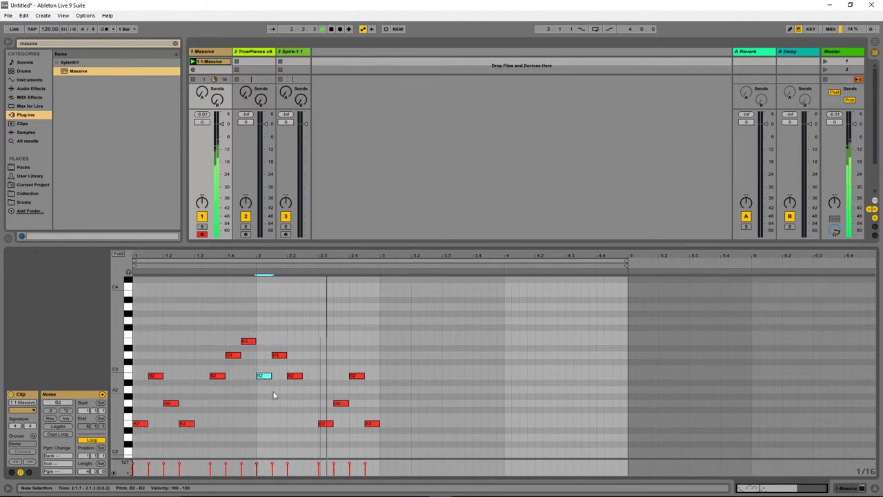
pyautogui.press('Delete')
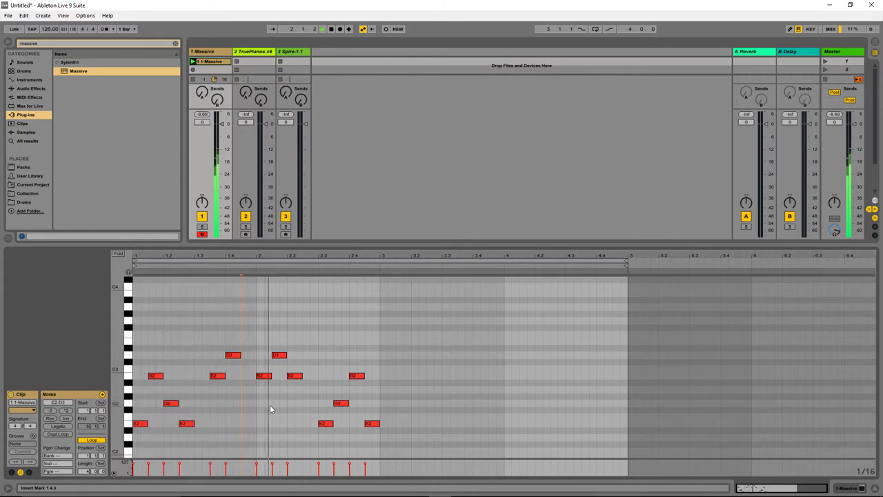
# - Replace the B2 note at 2.2.1 with E3 and listen to the pattern
pyautogui.press('space')
pyautogui.doubleClick(295, 341)
pyautogui.press('space')
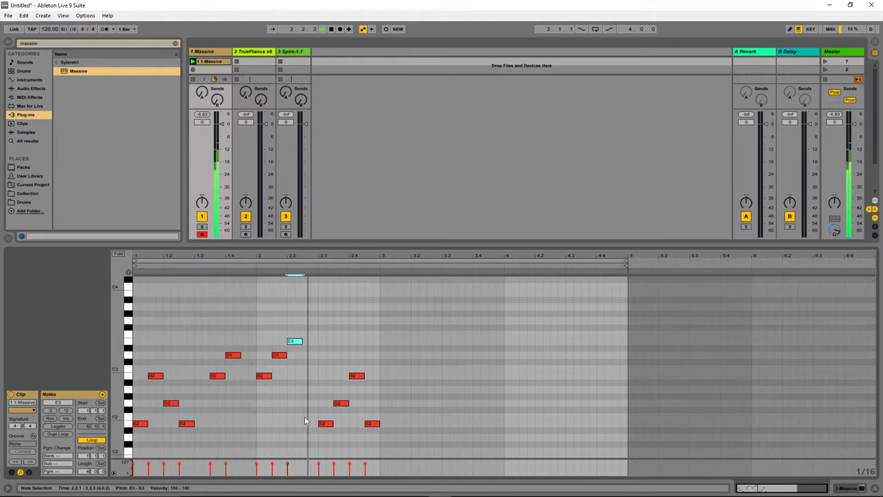
pyautogui.press('space')
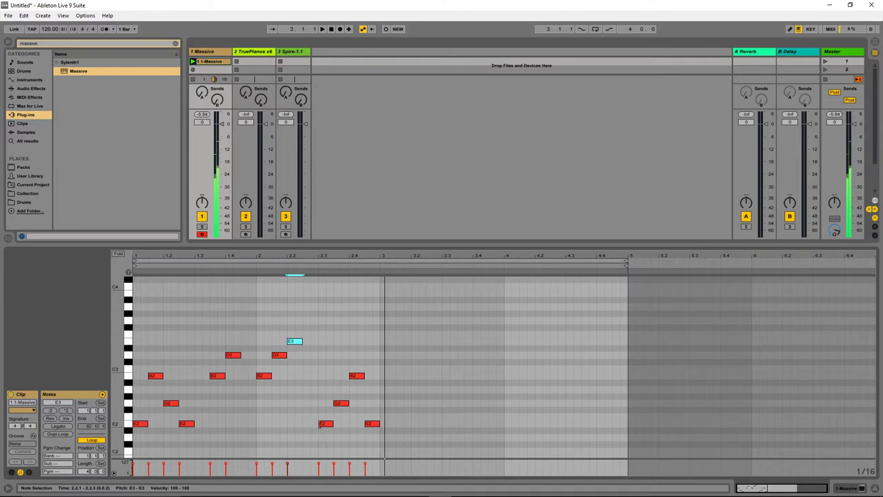
# - Move the E2 note at 1.2.3 to 1.3.1 and lower the D3 at 1.4.1 to A2
pyautogui.moveTo(188, 426); pyautogui.dragTo(203, 426)
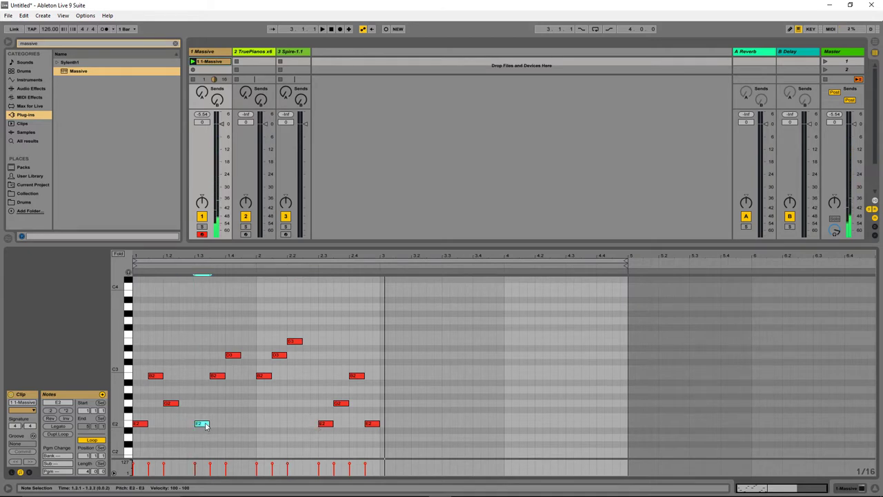
pyautogui.press('space')
pyautogui.moveTo(236, 358); pyautogui.dragTo(235, 389)
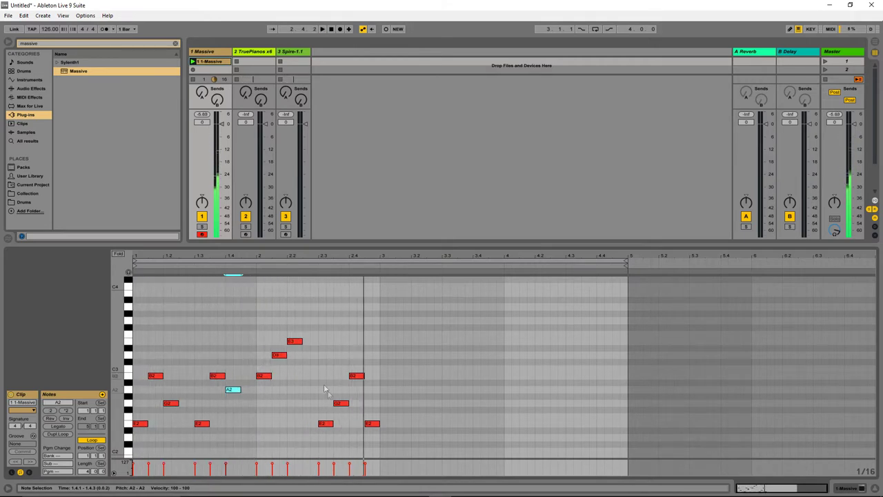
# - Rearrange the last four notes of bar 2 into a descending run of B2, G2, E2 and D2
pyautogui.moveTo(333, 422); pyautogui.dragTo(371, 437)
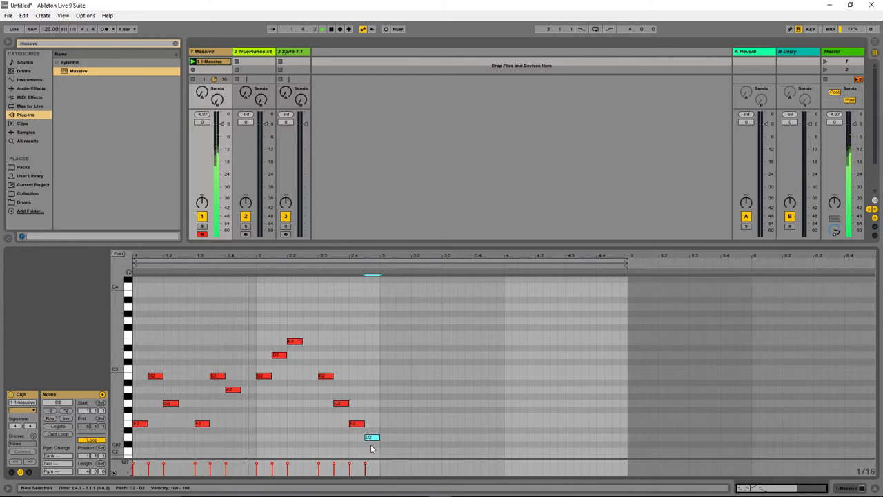
pyautogui.click(370, 448)
pyautogui.moveTo(371, 448); pyautogui.dragTo(31, 311)
pyautogui.click(160, 382)
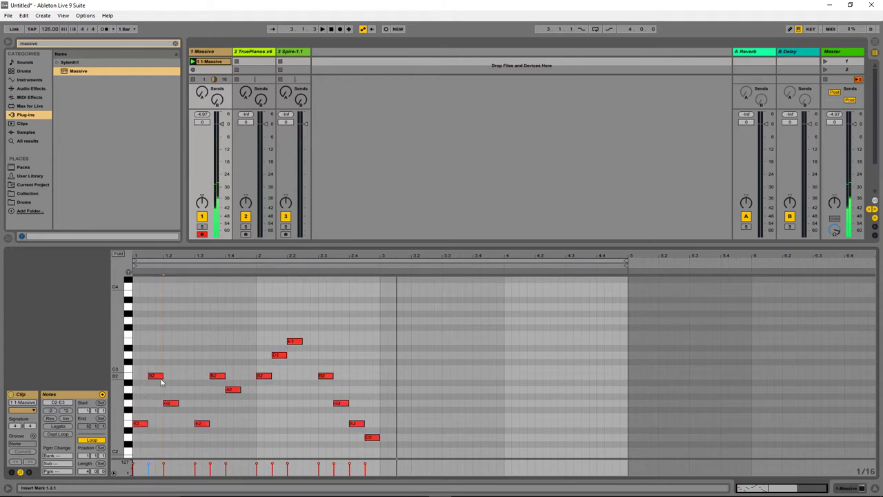
# - Delete the B2 notes at 1.1.3 and 1.3.3 and the D3 note at 2.1.3
pyautogui.click(155, 375)
pyautogui.press('Delete')
pyautogui.press('space')
pyautogui.click(157, 375)
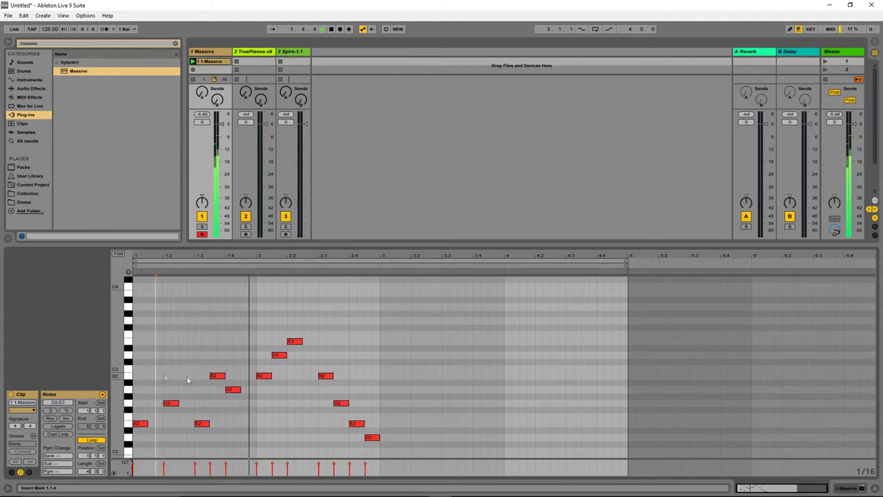
pyautogui.click(216, 375)
pyautogui.press('Delete')
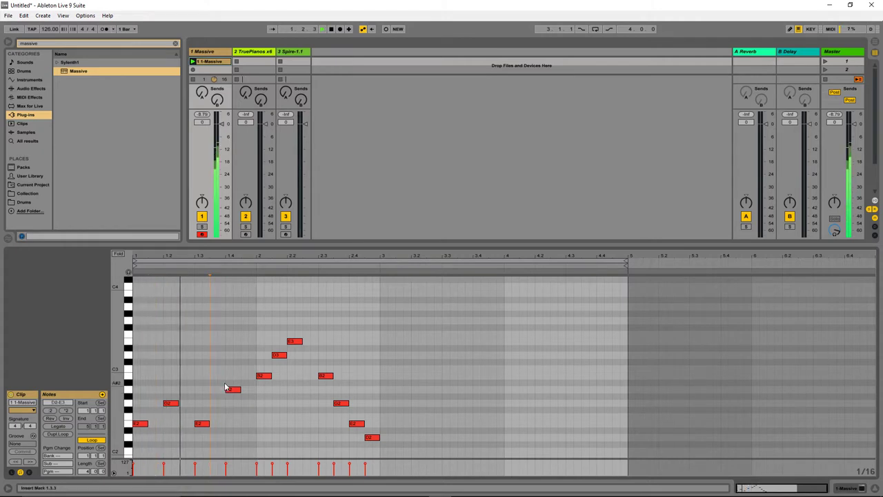
pyautogui.click(277, 355)
pyautogui.press('Delete')
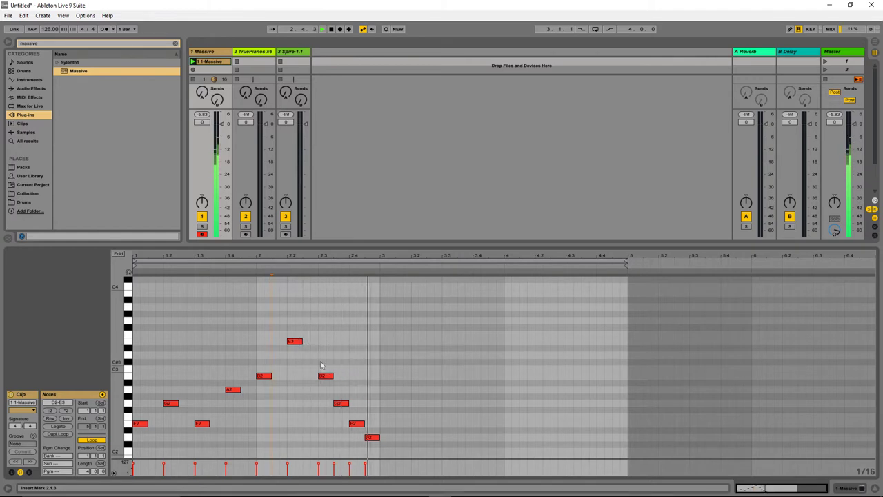
# - Try splitting the final D2 of bar 2 into a sixteenth-note D2 and C2, and restore the single eighth-note D2
pyautogui.click(376, 438)
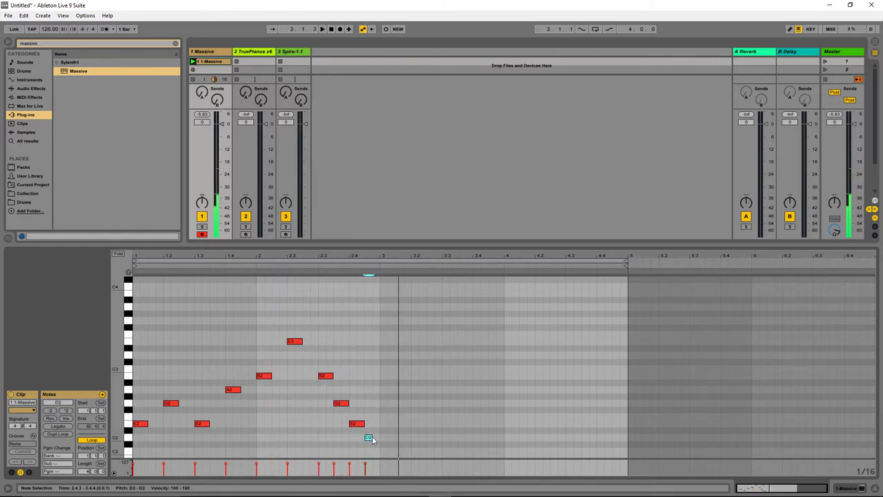
pyautogui.moveTo(369, 437); pyautogui.dragTo(376, 451)
pyautogui.press('space')
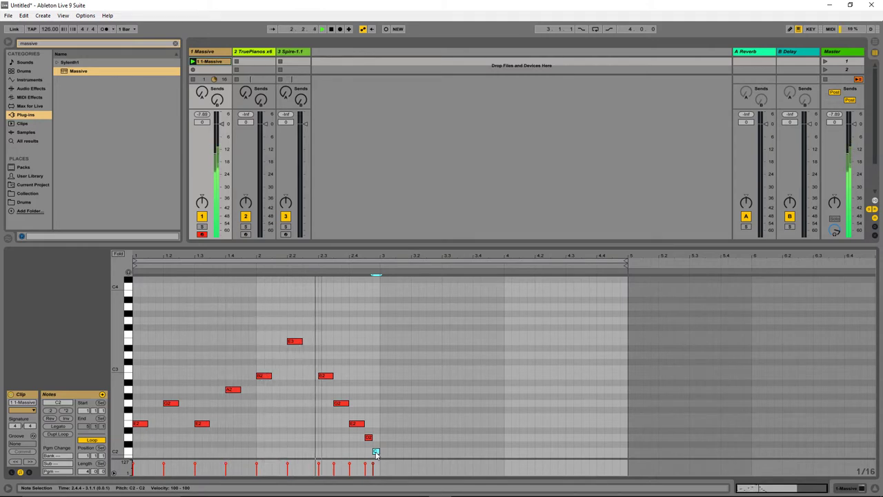
pyautogui.press('Delete')
pyautogui.moveTo(371, 437); pyautogui.dragTo(380, 437)
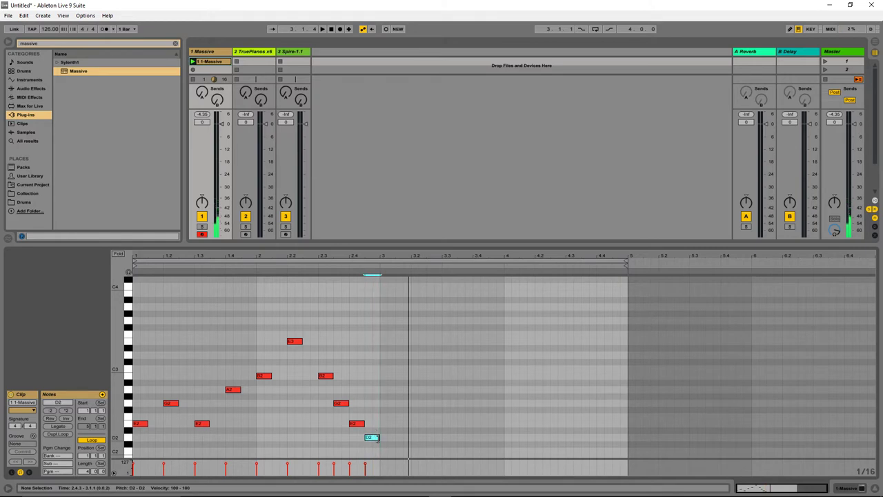
# - Clear the browser search and load a Drum Rack onto track 2 in place of TruePianos
pyautogui.click(31, 203)
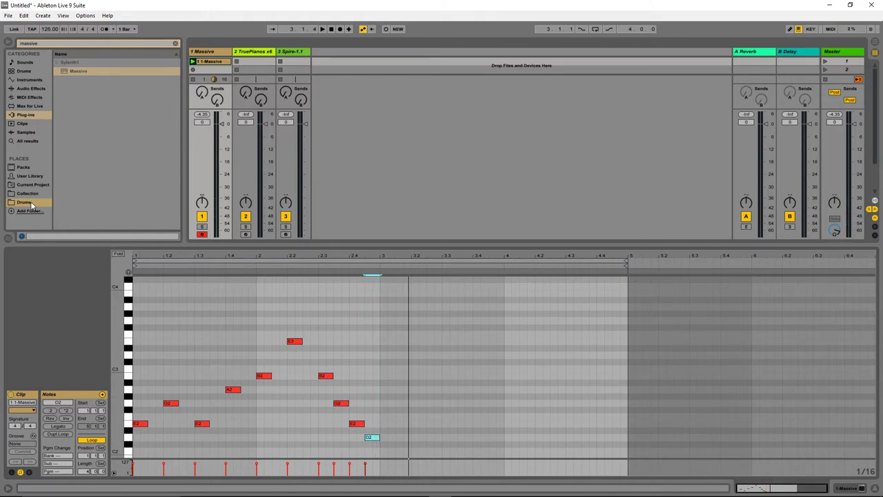
pyautogui.click(175, 44)
pyautogui.click(255, 54)
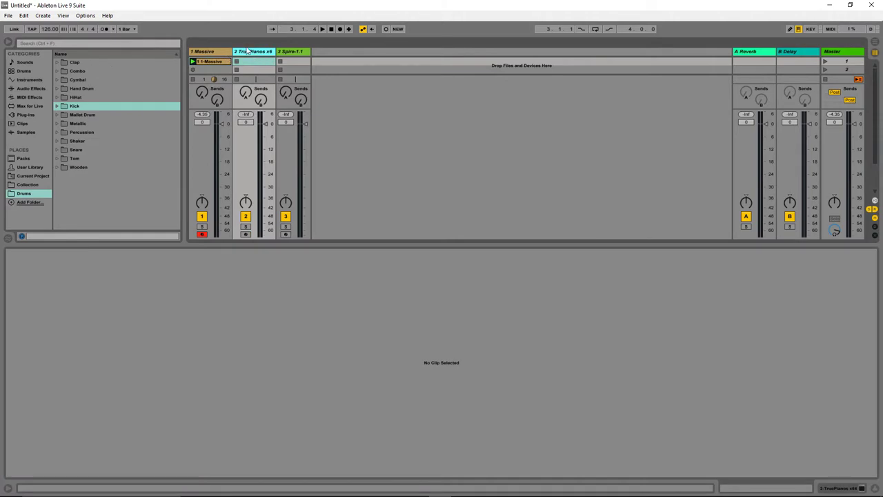
pyautogui.moveTo(290, 244); pyautogui.dragTo(290, 342)
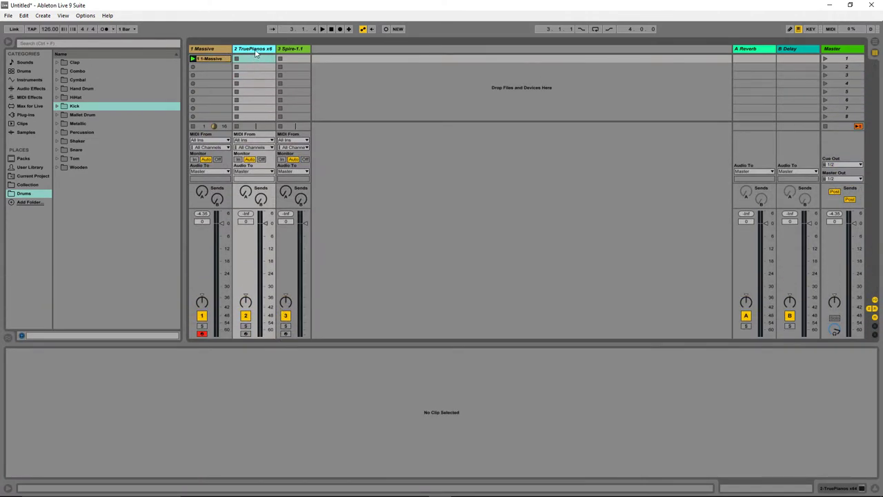
pyautogui.click(29, 80)
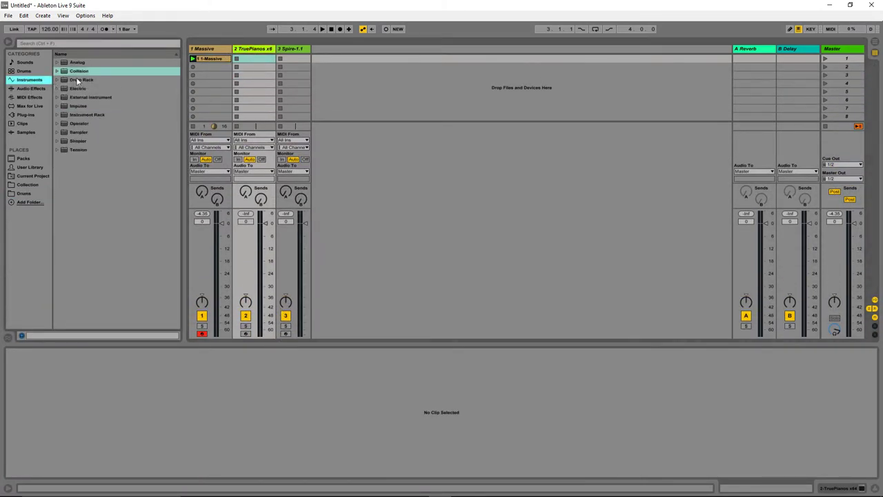
pyautogui.moveTo(81, 80); pyautogui.dragTo(244, 79)
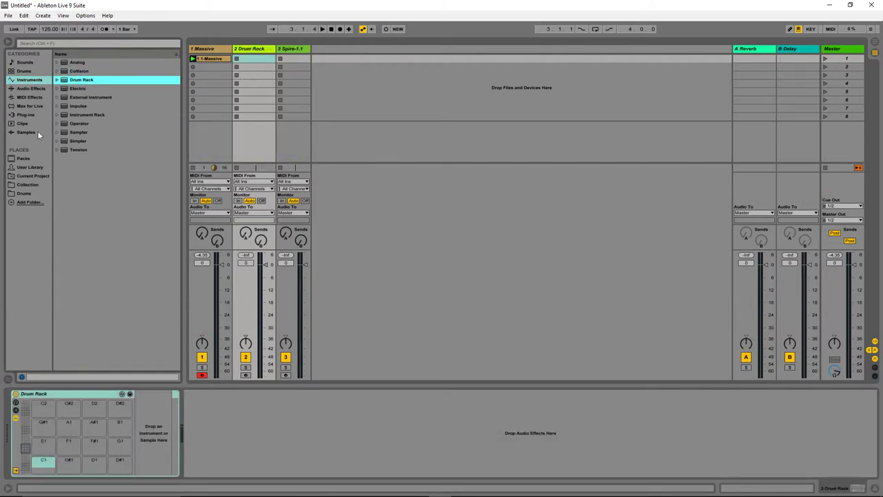
# - Open the Kick folder in the Drums sample folder and audition kick samples from the start of the list
pyautogui.click(25, 193)
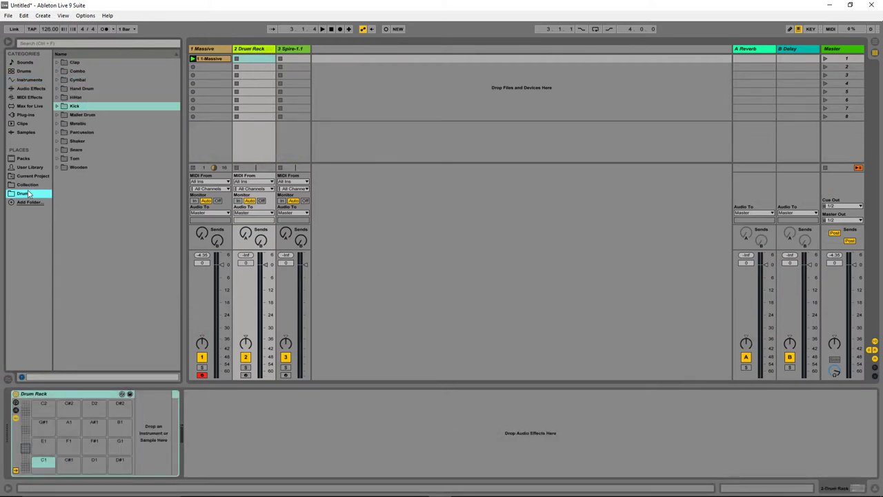
pyautogui.click(58, 106)
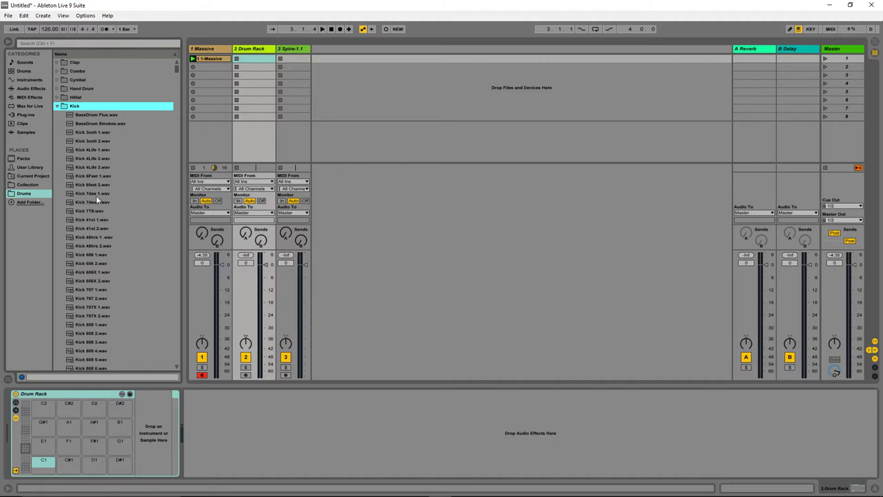
pyautogui.click(101, 168)
pyautogui.click(98, 211)
pyautogui.click(100, 273)
pyautogui.scroll(-3, 101, 272)
pyautogui.click(100, 273)
pyautogui.scroll(-1, 96, 275)
pyautogui.click(97, 275)
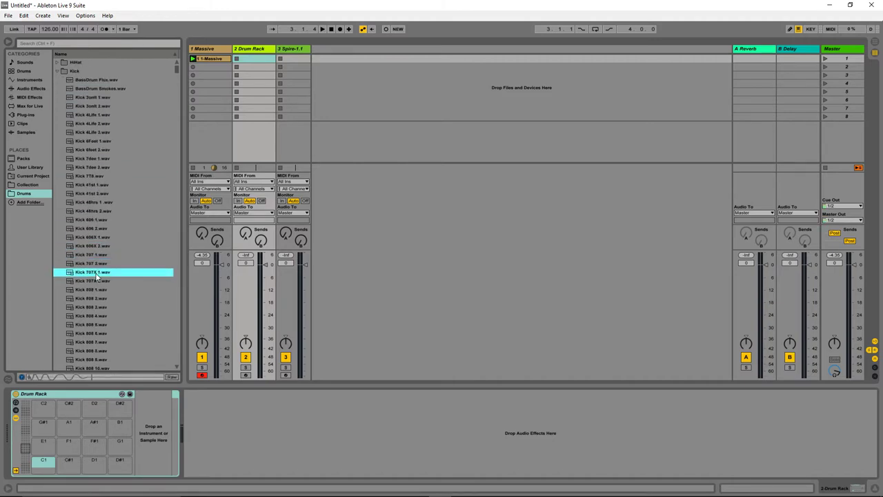
pyautogui.scroll(-2, 97, 276)
pyautogui.click(96, 275)
pyautogui.scroll(-2, 96, 275)
pyautogui.click(102, 246)
pyautogui.click(102, 238)
pyautogui.click(100, 298)
pyautogui.scroll(-1, 99, 298)
# - Audition kick samples further down the Kick folder, from the Kick Funkstorung files through to the Kick Ganger files
pyautogui.moveTo(176, 69); pyautogui.dragTo(176, 195)
pyautogui.click(98, 283)
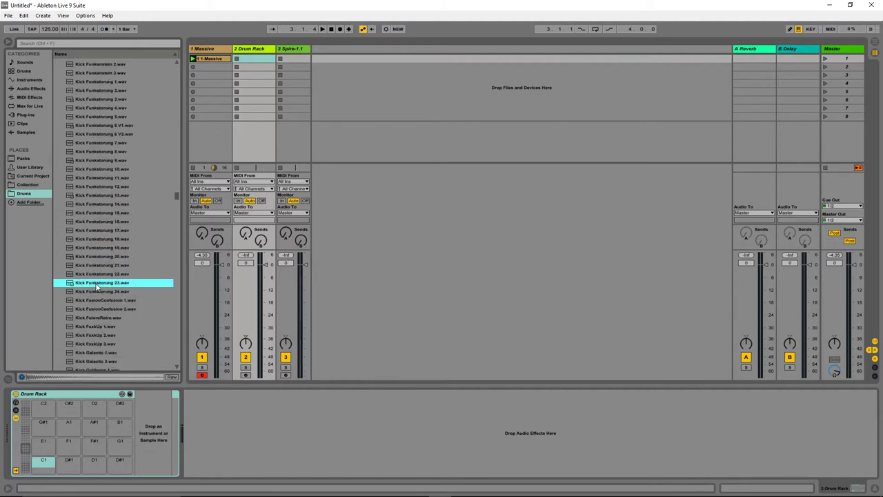
pyautogui.click(123, 153)
pyautogui.click(118, 161)
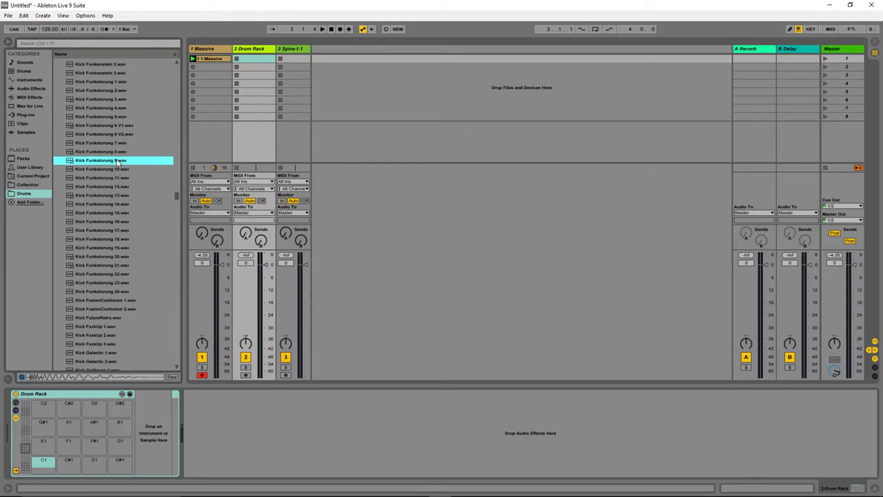
pyautogui.click(110, 327)
pyautogui.scroll(-2, 110, 328)
pyautogui.click(110, 328)
pyautogui.scroll(-3, 110, 329)
pyautogui.click(110, 329)
pyautogui.scroll(-3, 110, 328)
pyautogui.click(110, 327)
pyautogui.scroll(-3, 110, 327)
pyautogui.click(109, 326)
pyautogui.scroll(-3, 110, 324)
pyautogui.click(111, 312)
pyautogui.click(112, 301)
pyautogui.click(112, 317)
pyautogui.scroll(-1, 113, 345)
pyautogui.scroll(-1, 107, 346)
pyautogui.click(107, 345)
pyautogui.scroll(-1, 107, 345)
pyautogui.click(107, 328)
pyautogui.scroll(-1, 106, 328)
pyautogui.click(105, 328)
pyautogui.scroll(-1, 105, 328)
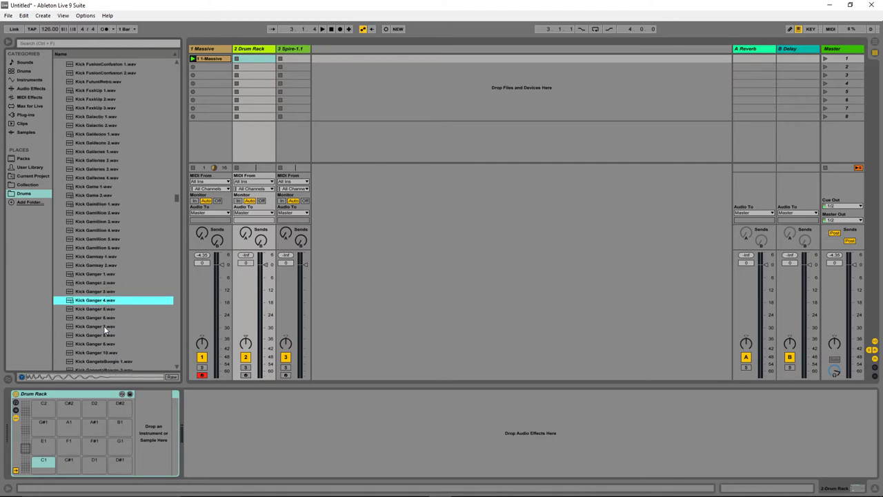
# - Compare Kick Ganger 4 and Kick Ganger 5, and load Kick Ganger 4 onto the Drum Rack's C1 pad
pyautogui.click(106, 311)
pyautogui.click(108, 301)
pyautogui.click(106, 310)
pyautogui.click(105, 302)
pyautogui.click(103, 308)
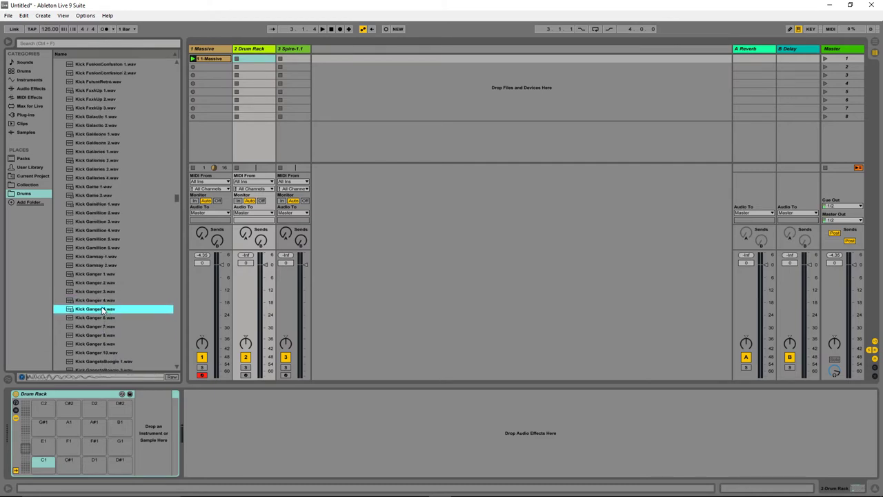
pyautogui.moveTo(99, 310); pyautogui.dragTo(41, 463)
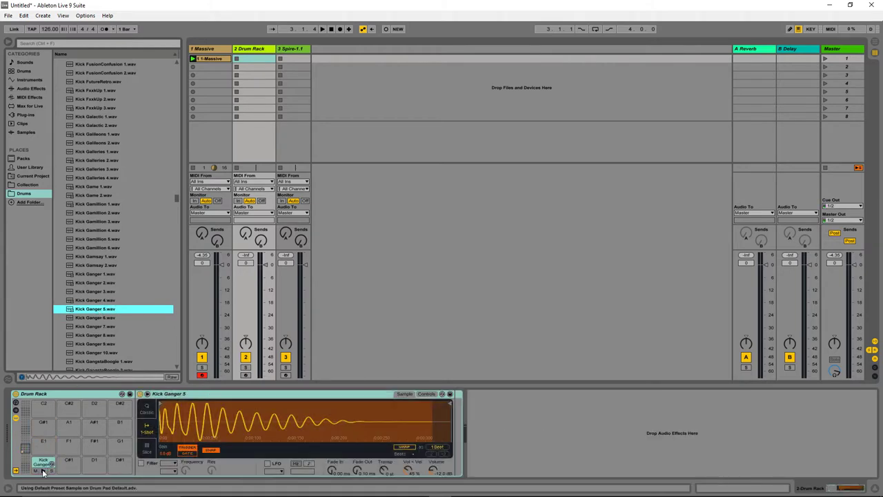
pyautogui.doubleClick(95, 301)
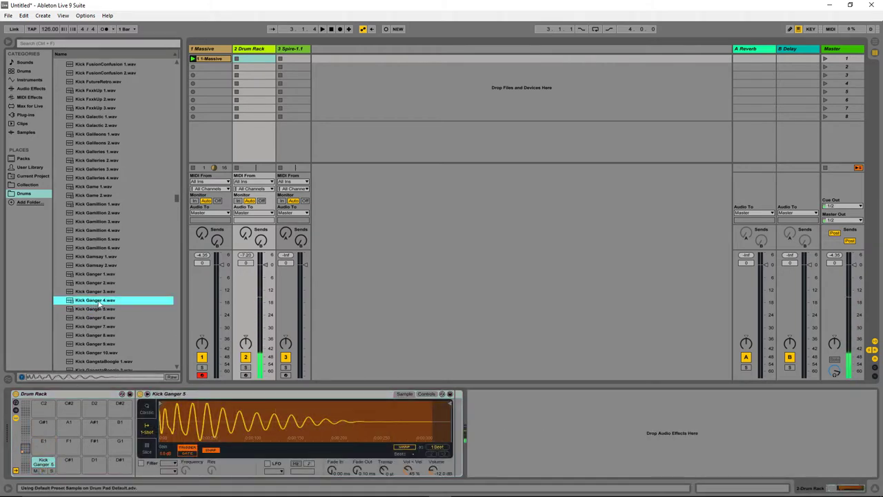
# - Create a one-bar clip on the Drum Rack track with three-sixteenth-long kicks on all four beats, and launch it
pyautogui.doubleClick(255, 61)
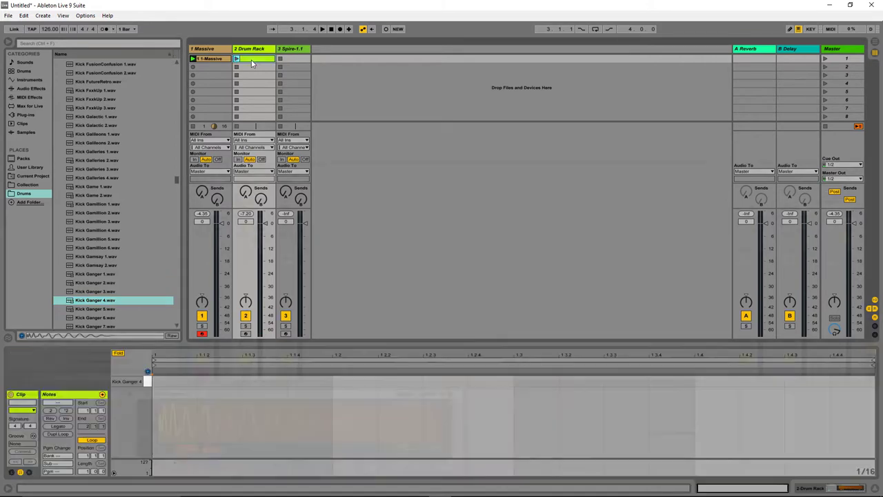
pyautogui.doubleClick(163, 383)
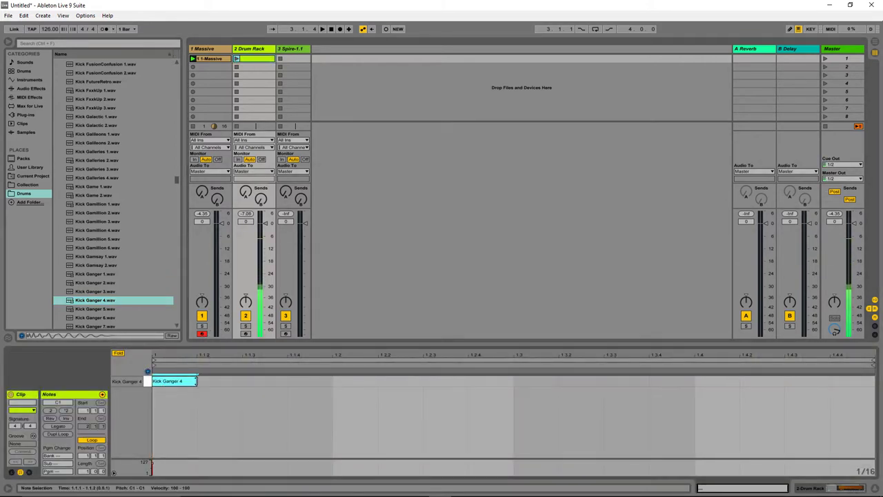
pyautogui.moveTo(196, 381); pyautogui.dragTo(280, 384)
pyautogui.hotkey('ctrl', 'd')
pyautogui.moveTo(349, 384); pyautogui.dragTo(392, 384)
pyautogui.moveTo(420, 418); pyautogui.dragTo(153, 372)
pyautogui.hotkey('ctrl', 'd')
pyautogui.press('Right')
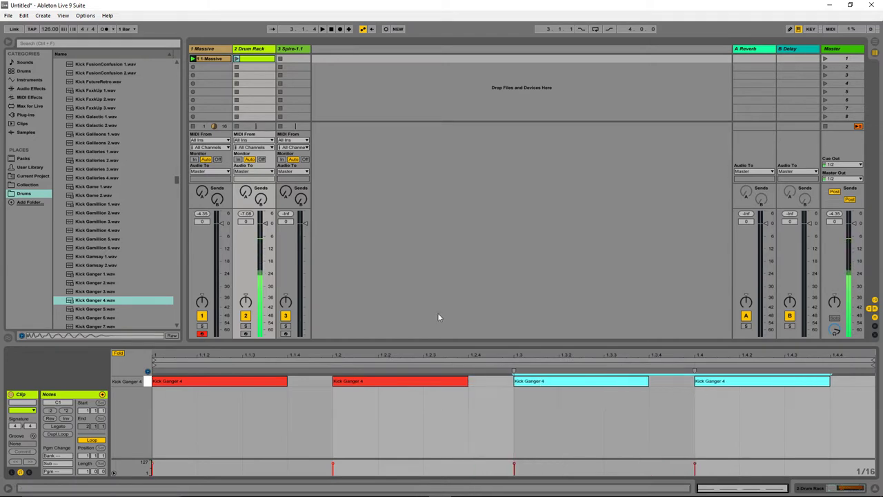
pyautogui.click(237, 59)
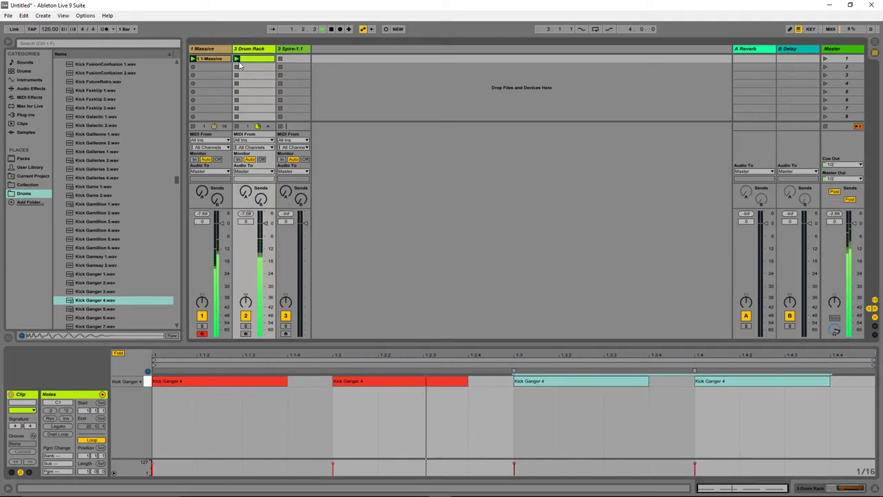
# - Add a copy of all the Massive clip's notes one octave higher and play it with the kick
pyautogui.click(207, 59)
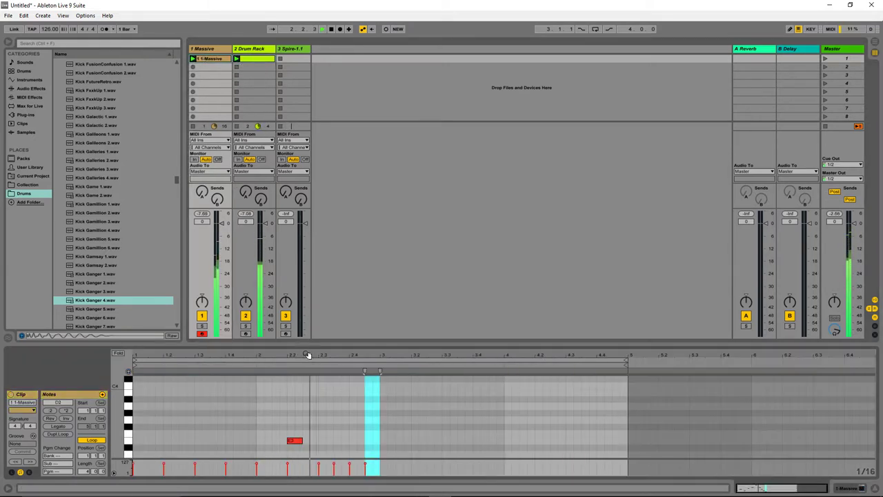
pyautogui.moveTo(306, 342); pyautogui.dragTo(307, 218)
pyautogui.scroll(-1, 379, 424)
pyautogui.moveTo(404, 436); pyautogui.dragTo(139, 294)
pyautogui.moveTo(141, 373); pyautogui.dragTo(142, 290)
pyautogui.press('space')
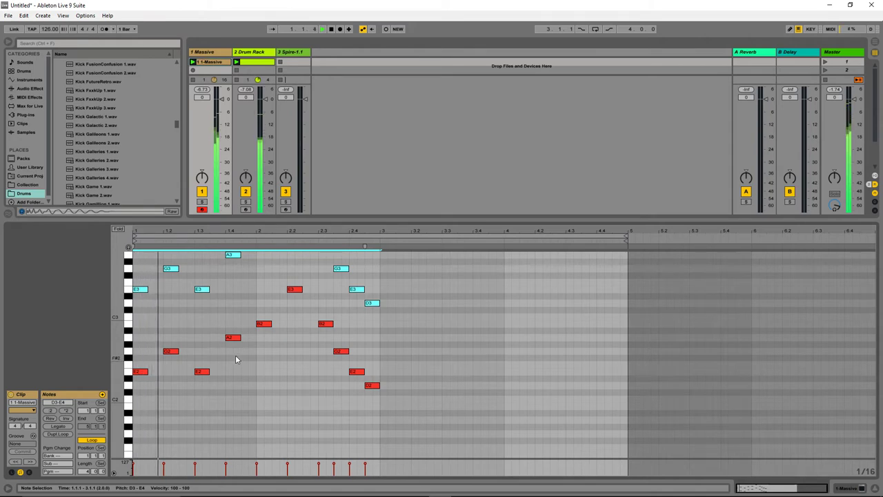
pyautogui.scroll(1, 235, 359)
pyautogui.scroll(3, 235, 359)
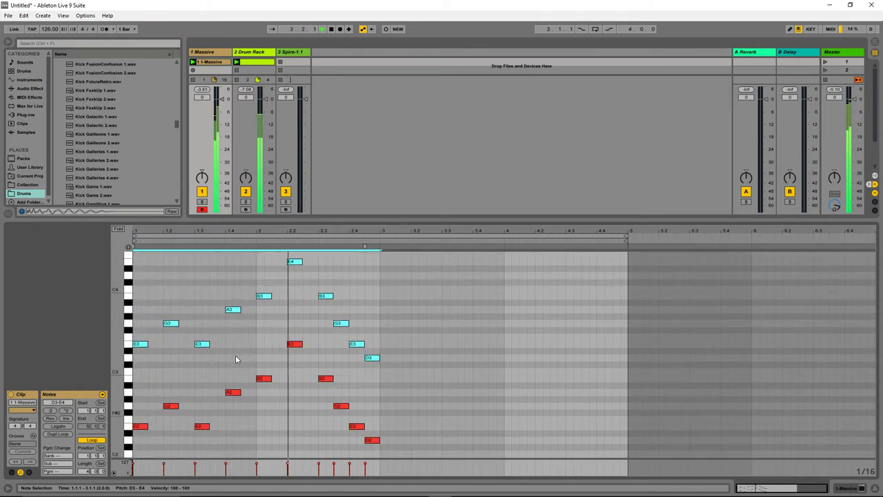
pyautogui.scroll(1, 235, 358)
pyautogui.scroll(-1, 235, 359)
# - Reverse the Massive clip's notes from 2.3 to the end of bar 2, and lower the notes at 2.2 to B2 and B3
pyautogui.moveTo(375, 454); pyautogui.dragTo(318, 286)
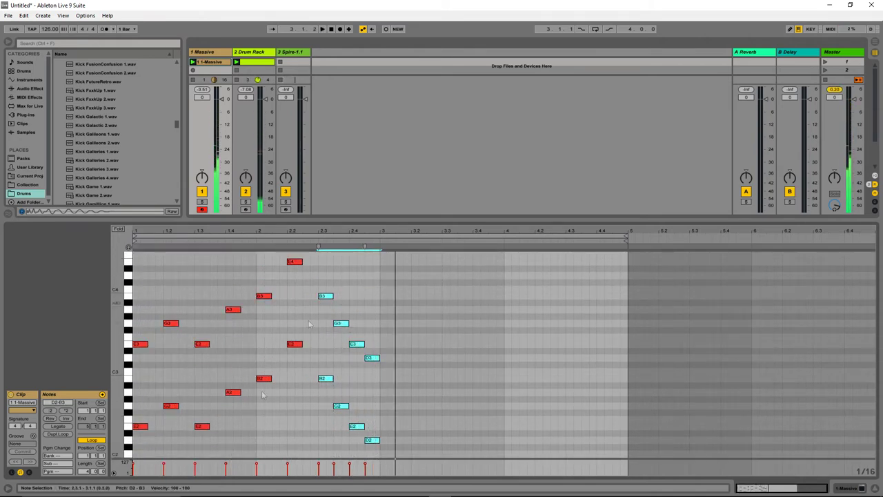
pyautogui.click(51, 418)
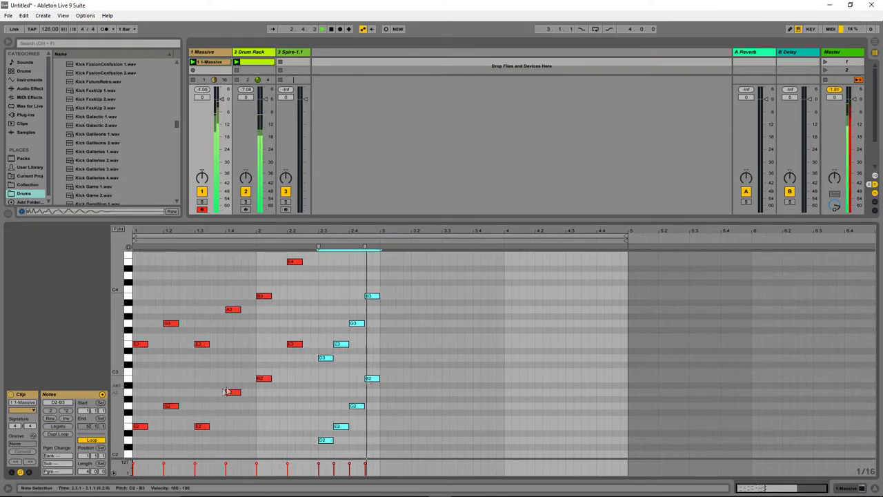
pyautogui.moveTo(301, 255); pyautogui.dragTo(297, 309)
pyautogui.moveTo(295, 346); pyautogui.dragTo(295, 381)
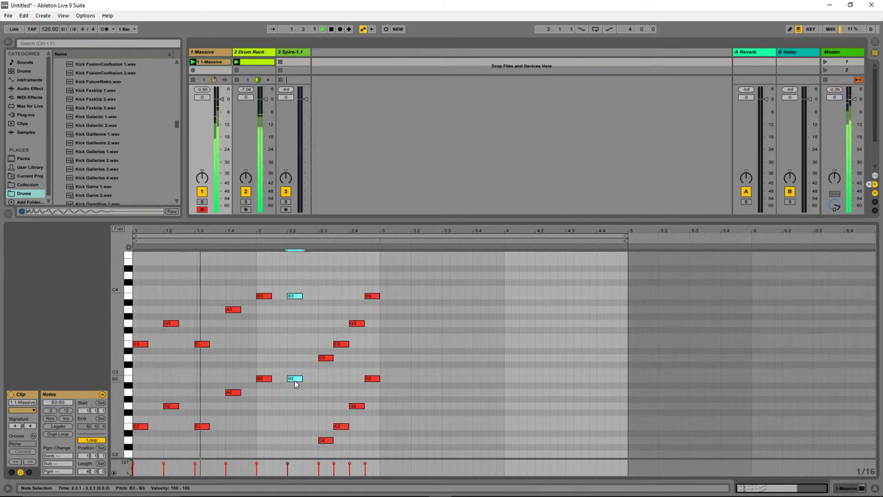
# - Lower the A2 and A3 notes at 1.4 to E2 and E3, and place them at 1.3.4 and 1.4.3
pyautogui.moveTo(232, 295); pyautogui.dragTo(232, 407)
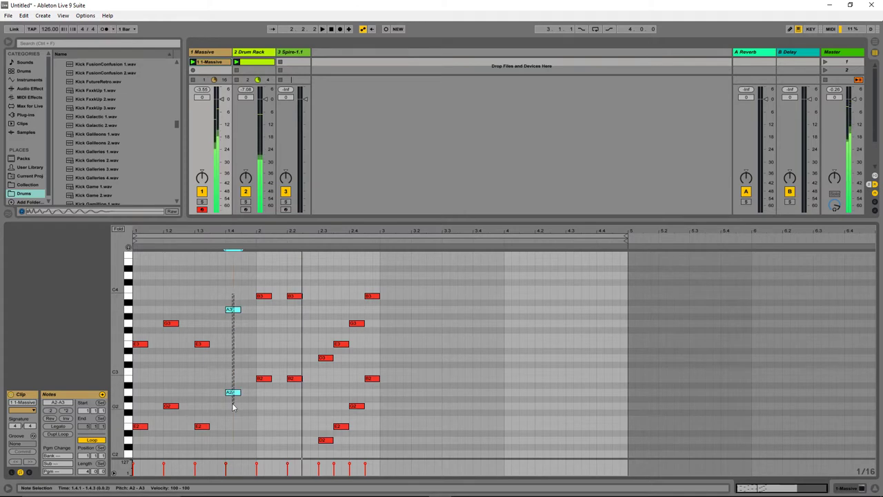
pyautogui.press('Down')
pyautogui.press('Down')
pyautogui.press('Down')
pyautogui.press('Down')
pyautogui.press('Down')
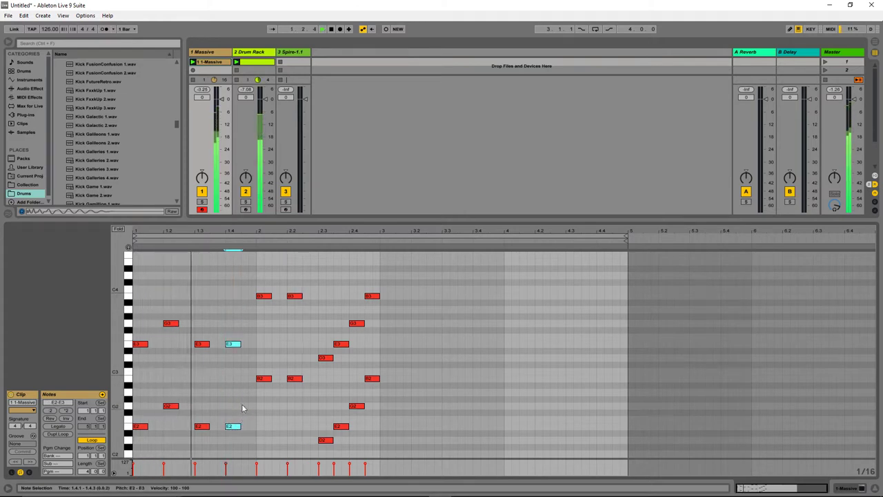
pyautogui.moveTo(231, 323); pyautogui.dragTo(247, 427)
pyautogui.press('space')
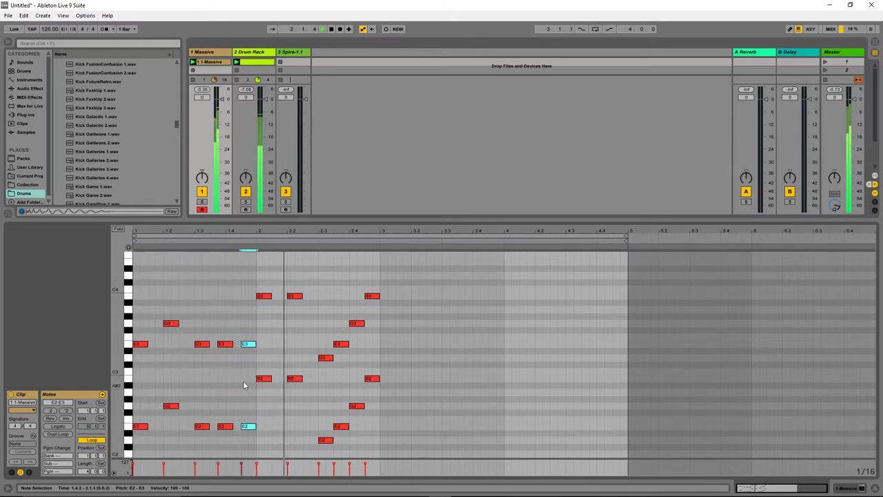
# - Delete all notes in bar 2 of the Massive clip and reverse the remaining bar 1 notes
pyautogui.moveTo(257, 272); pyautogui.dragTo(383, 436)
pyautogui.press('Delete')
pyautogui.moveTo(264, 435); pyautogui.dragTo(250, 348)
pyautogui.hotkey('ctrl', 'a')
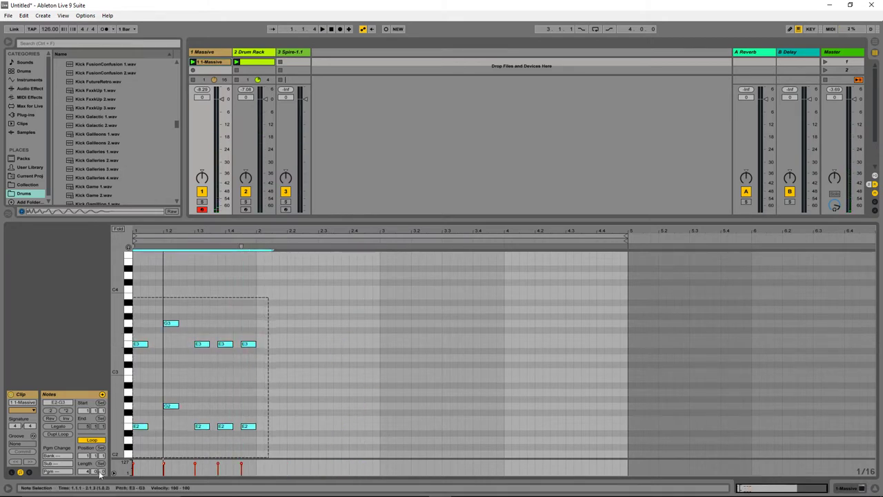
pyautogui.click(53, 418)
pyautogui.press('space')
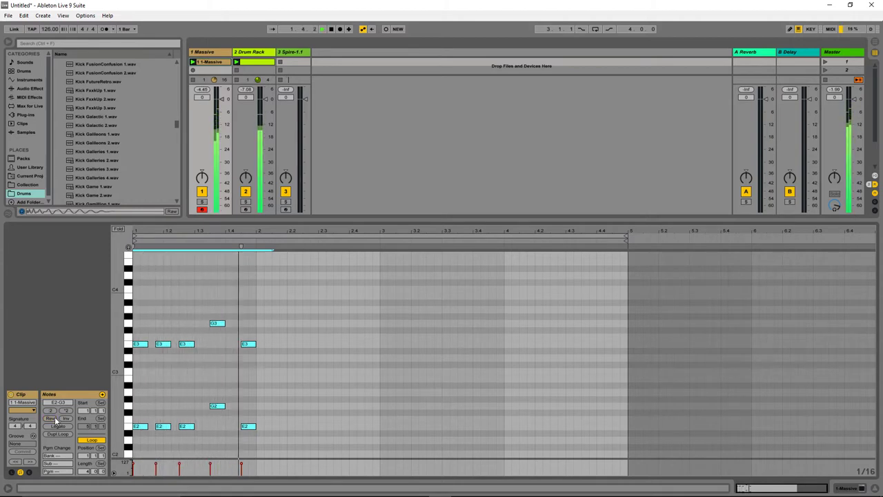
# - Shorten the E2 and E3 notes at 1.2.3 and 1.1.1 to sixteenths, and copy them to 1.3.1 and 1.1.2 respectively
pyautogui.moveTo(190, 322); pyautogui.dragTo(188, 428)
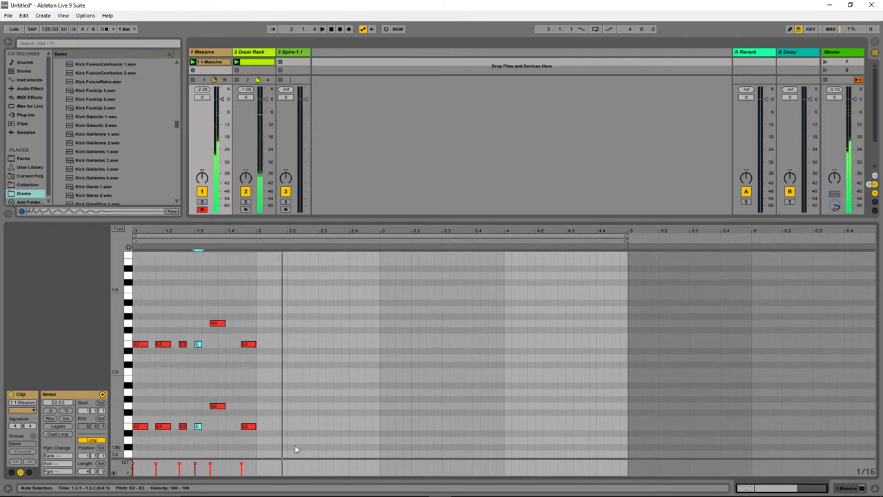
pyautogui.hotkey('ctrl', 'a')
pyautogui.moveTo(147, 329); pyautogui.dragTo(145, 436)
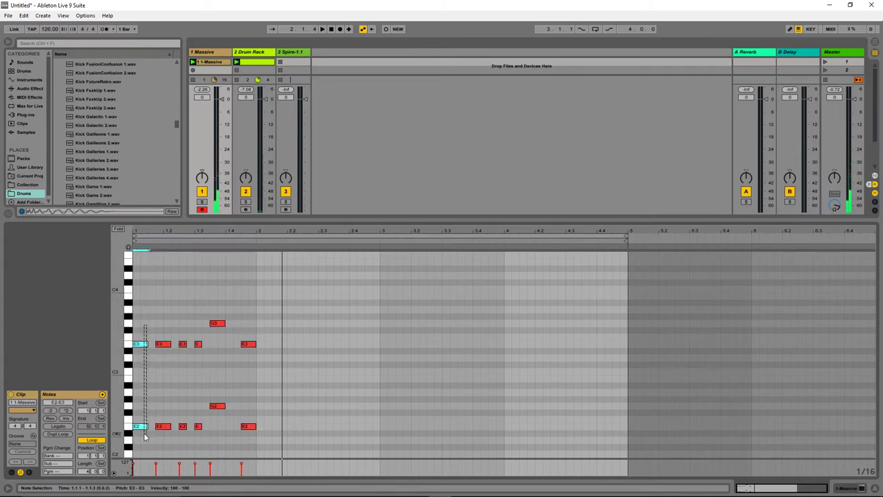
pyautogui.hotkey('ctrl', 'd')
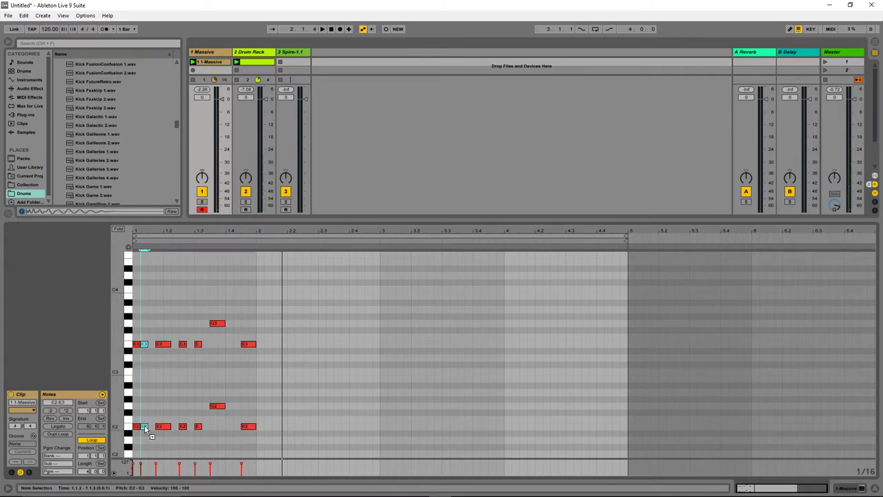
pyautogui.press('space')
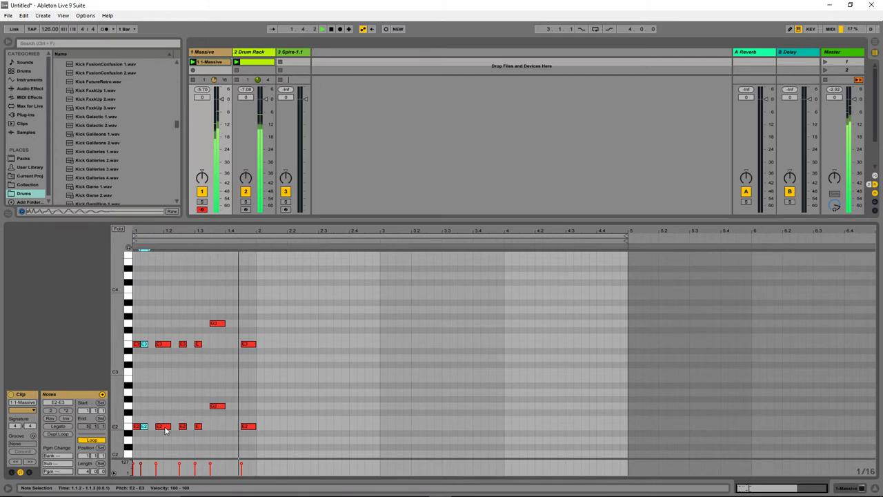
pyautogui.moveTo(147, 337); pyautogui.dragTo(143, 357)
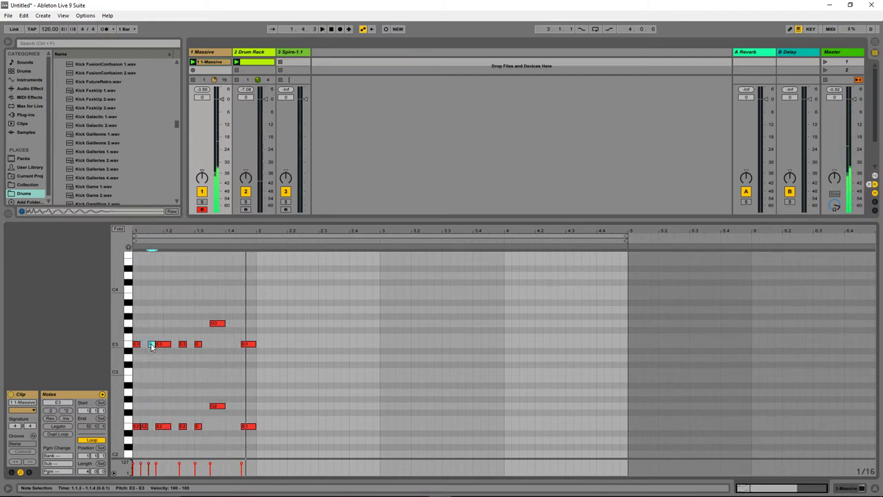
pyautogui.press('Left')
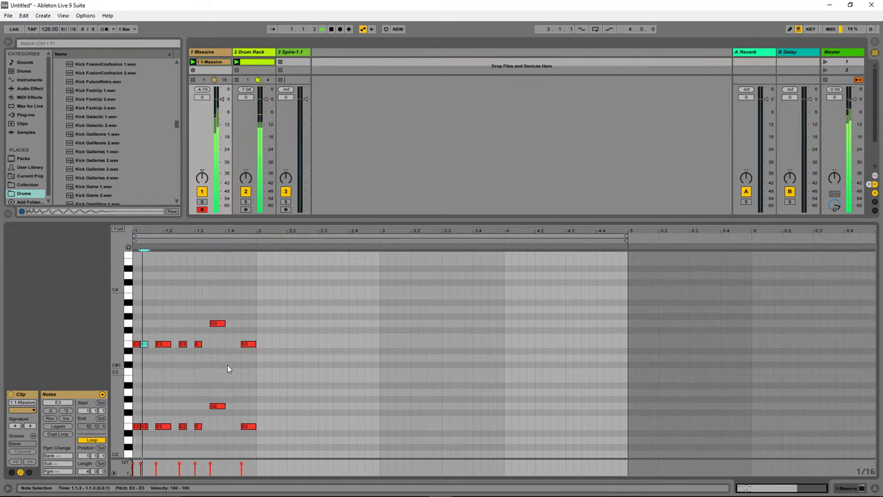
# - Duplicate the bar 1 notes into bar 2, reverse the copied notes and play the result
pyautogui.moveTo(297, 292); pyautogui.dragTo(143, 428)
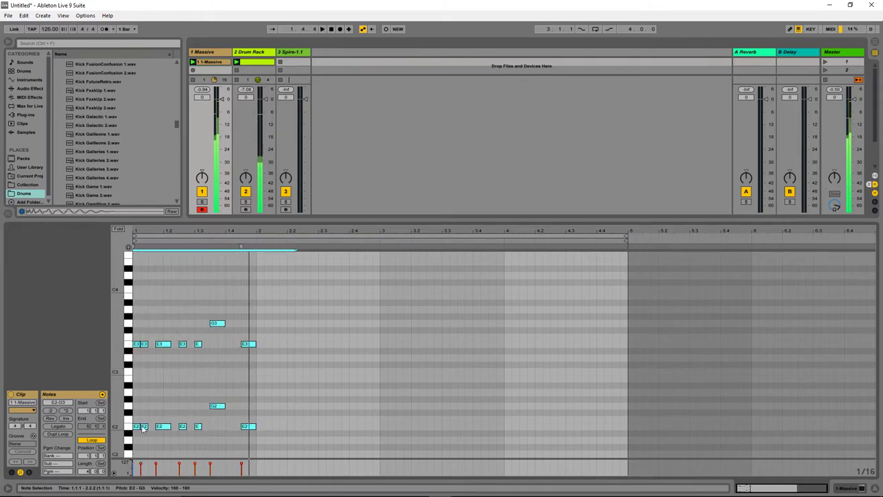
pyautogui.hotkey('ctrl', 'd')
pyautogui.moveTo(299, 428); pyautogui.dragTo(262, 431)
pyautogui.click(52, 419)
pyautogui.press('space')
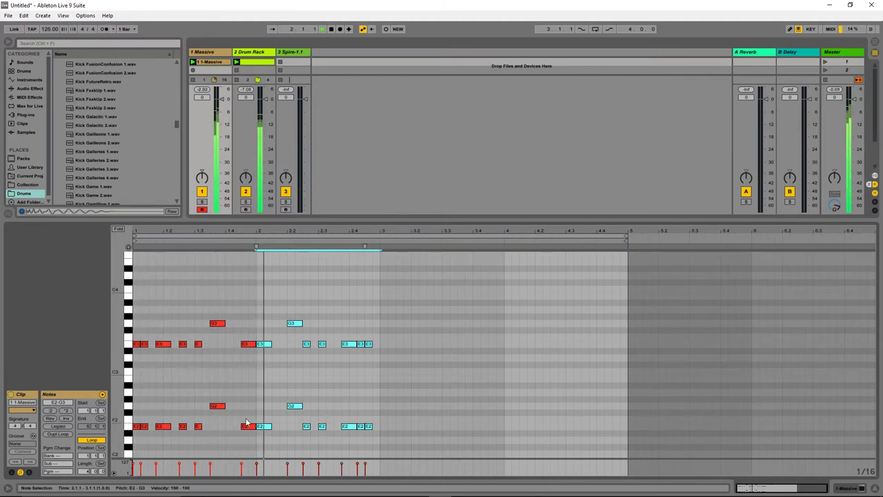
# - Change the first E2 and E3 notes of bar 2 to sixteenth-note G2 and G3, and copy them to 2.1.3
pyautogui.moveTo(266, 325); pyautogui.dragTo(262, 404)
pyautogui.press('Right')
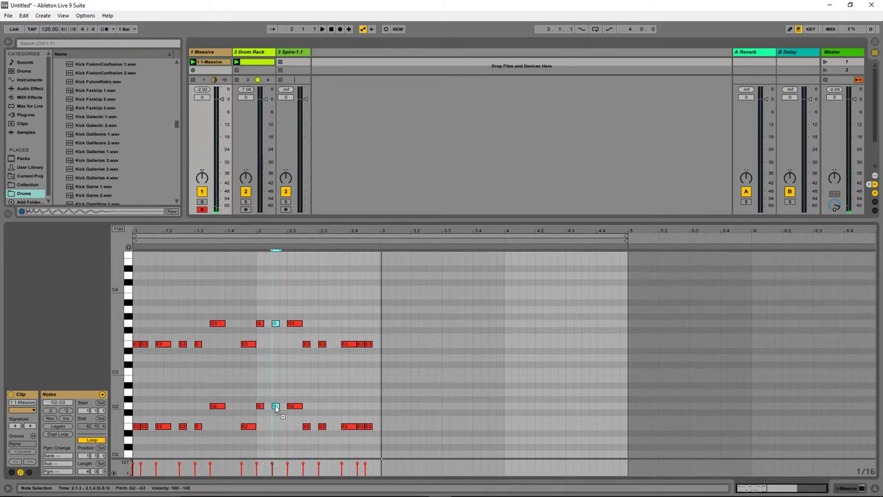
pyautogui.press('space')
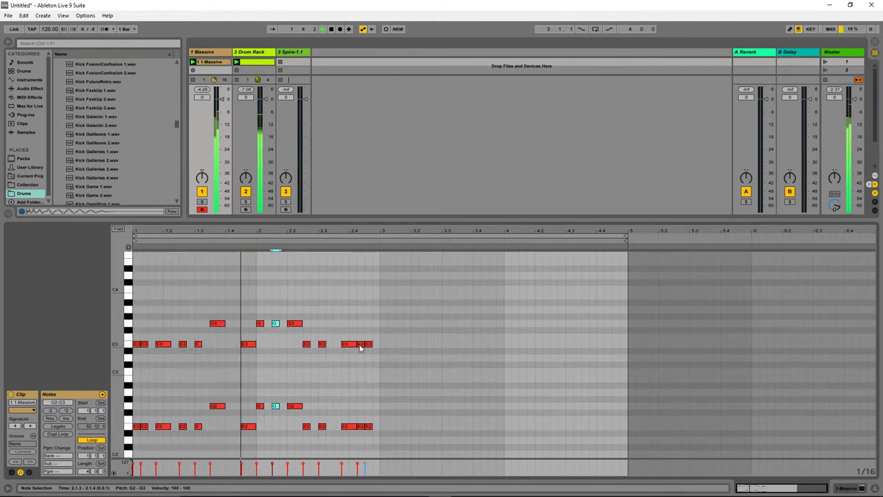
# - Duplicate bars 1 and 2 into bars 3 and 4, and raise only bar 4's G2 and G3 notes to A2 and A3
pyautogui.moveTo(404, 290); pyautogui.dragTo(136, 435)
pyautogui.hotkey('ctrl', 'd')
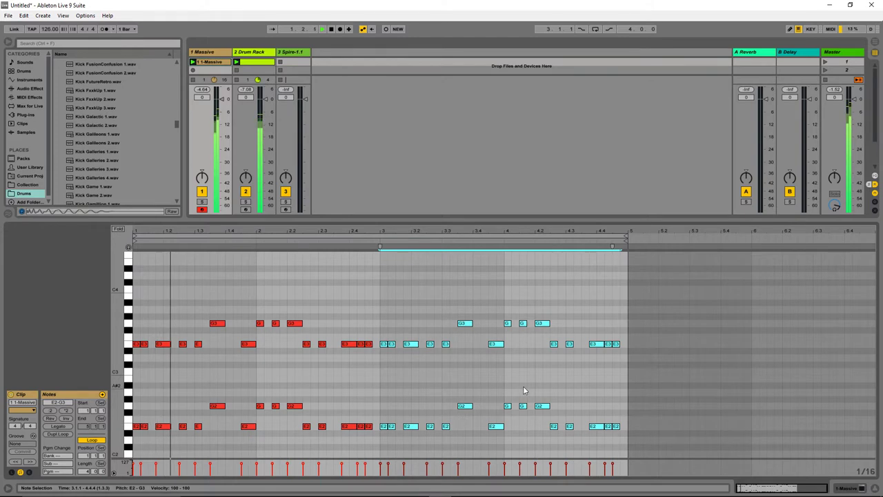
pyautogui.click(612, 439)
pyautogui.moveTo(612, 439); pyautogui.dragTo(506, 317)
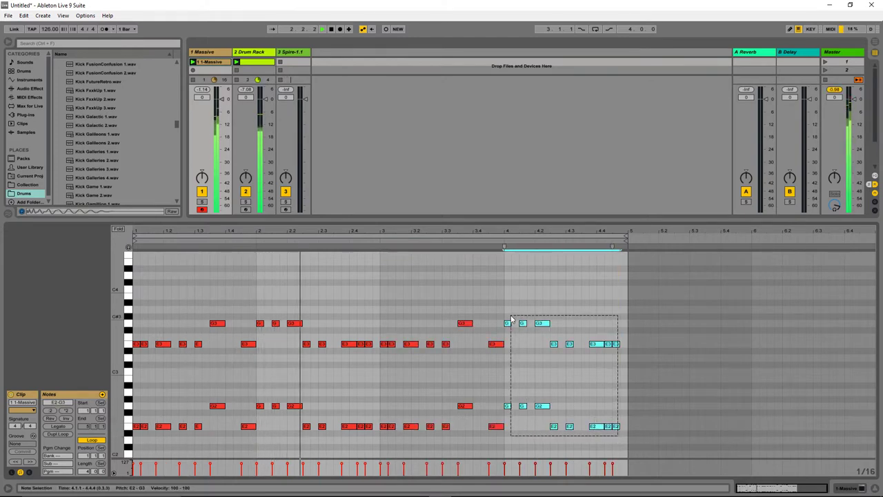
pyautogui.moveTo(542, 406); pyautogui.dragTo(542, 395)
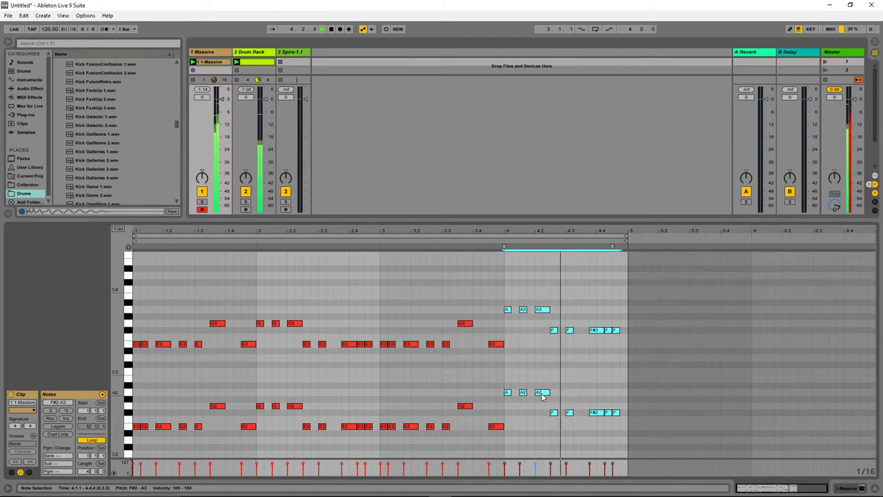
pyautogui.moveTo(618, 422); pyautogui.dragTo(554, 345)
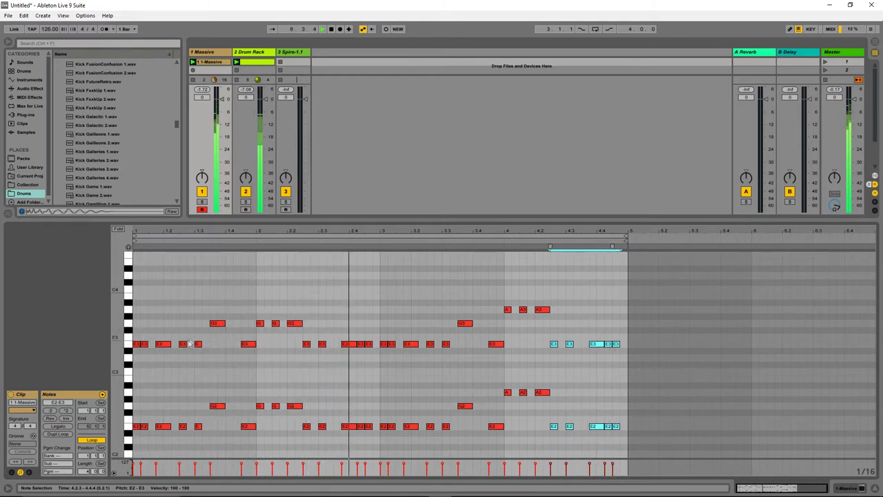
# - Place the four-bar Massive clip at bar 5 of the arrangement and duplicate it to bar 9
pyautogui.moveTo(375, 220); pyautogui.dragTo(375, 337)
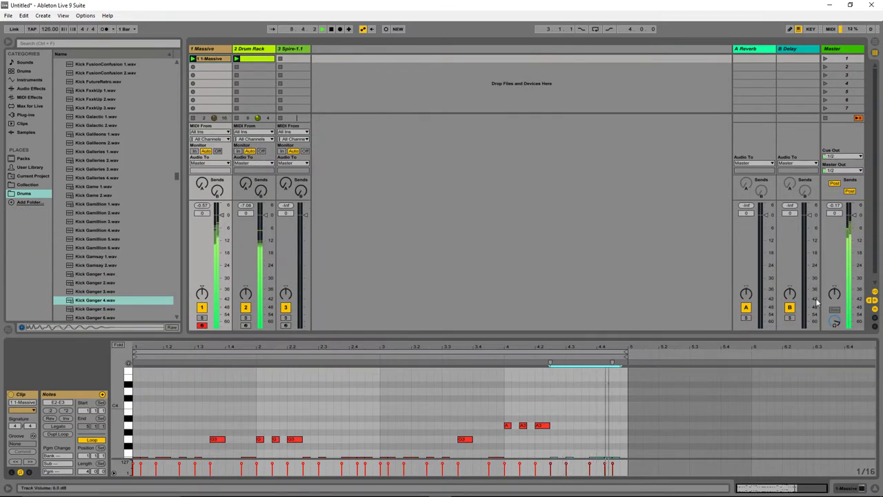
pyautogui.click(874, 41)
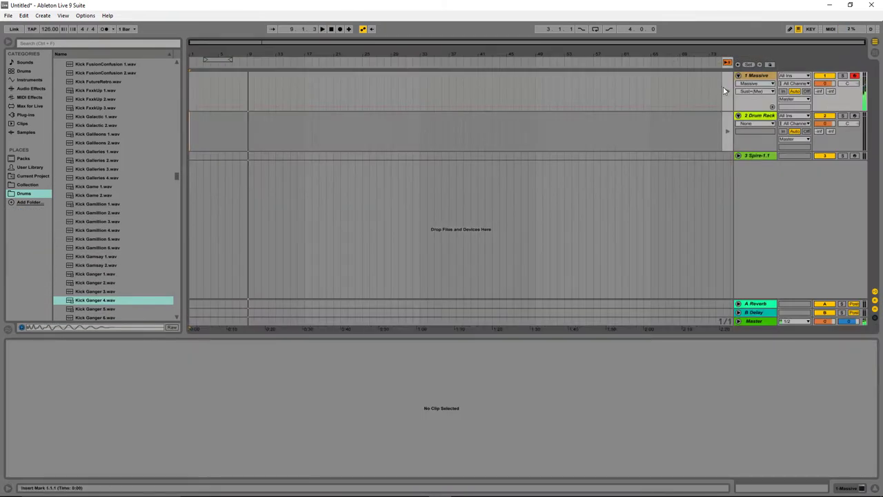
pyautogui.click(725, 91)
pyautogui.click(874, 53)
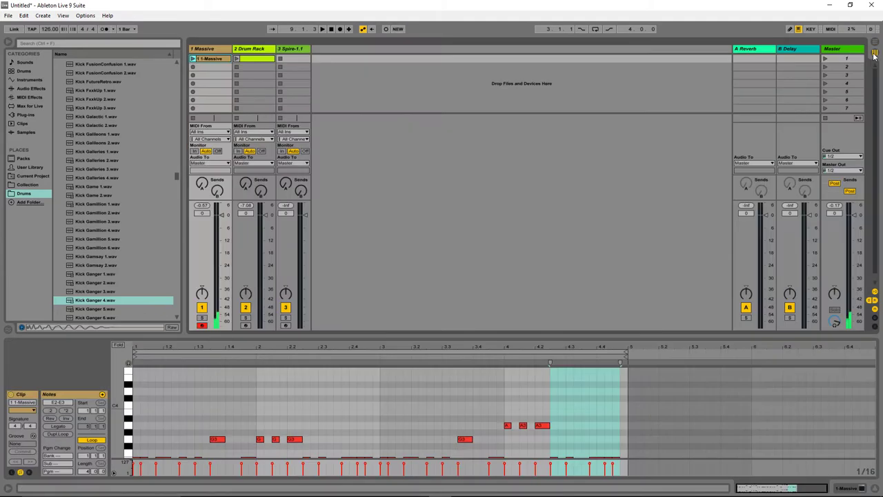
pyautogui.press('Tab')
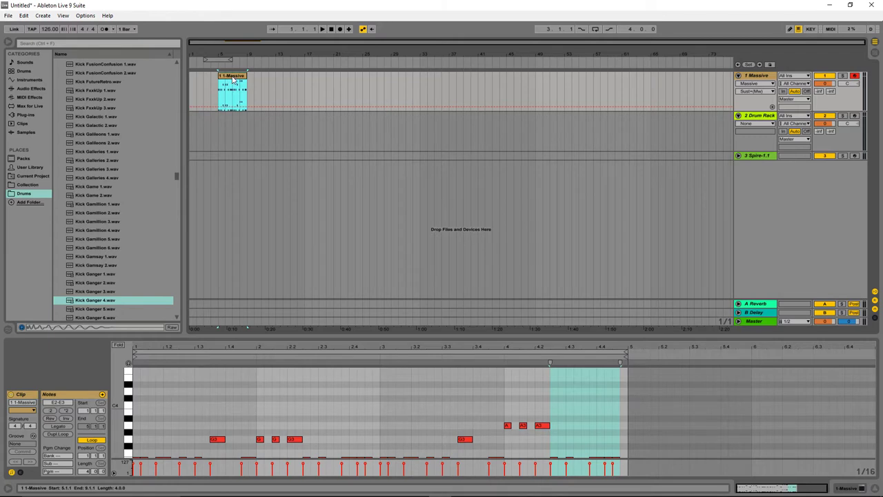
pyautogui.hotkey('ctrl', 'd')
# - Place the Drum Rack kick clip at bar 5 of the arrangement, repeat it through bar 12, and play the result
pyautogui.click(873, 53)
pyautogui.moveTo(261, 58); pyautogui.dragTo(222, 139)
pyautogui.hotkey('ctrl', 'd')
pyautogui.hotkey('ctrl', 'd')
pyautogui.hotkey('ctrl', 'd')
pyautogui.hotkey('ctrl', 'd')
pyautogui.hotkey('ctrl', 'd')
pyautogui.hotkey('ctrl', 'd')
pyautogui.press('space')
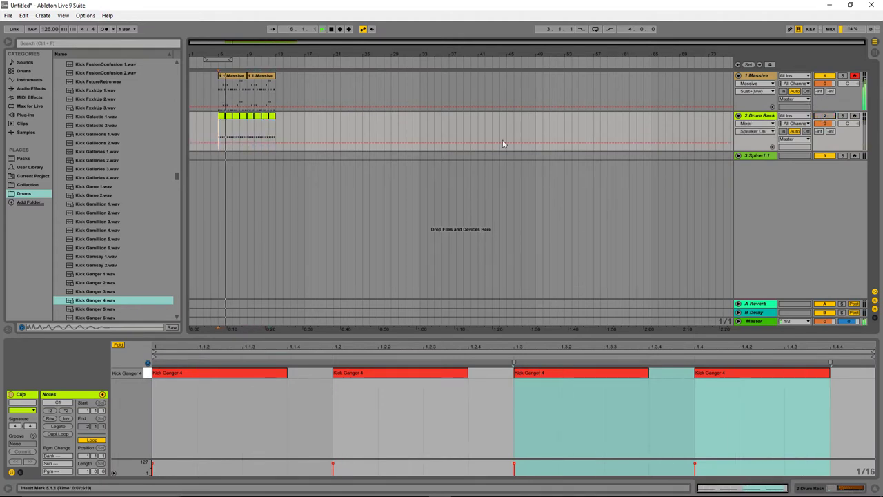
# - Clear the kick clips from bars 5–8 and duplicate bars 9–12 of the Massive and Drum Rack tracks to bar 13
pyautogui.moveTo(248, 136); pyautogui.dragTo(218, 136)
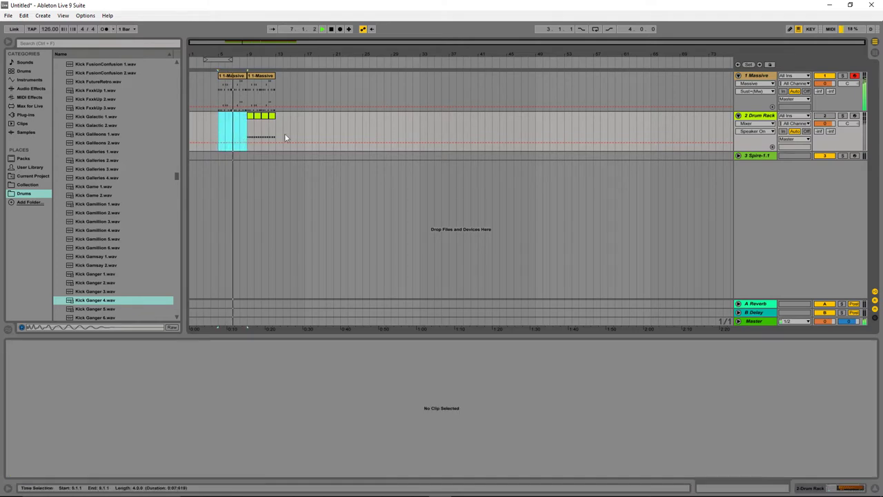
pyautogui.click(832, 116)
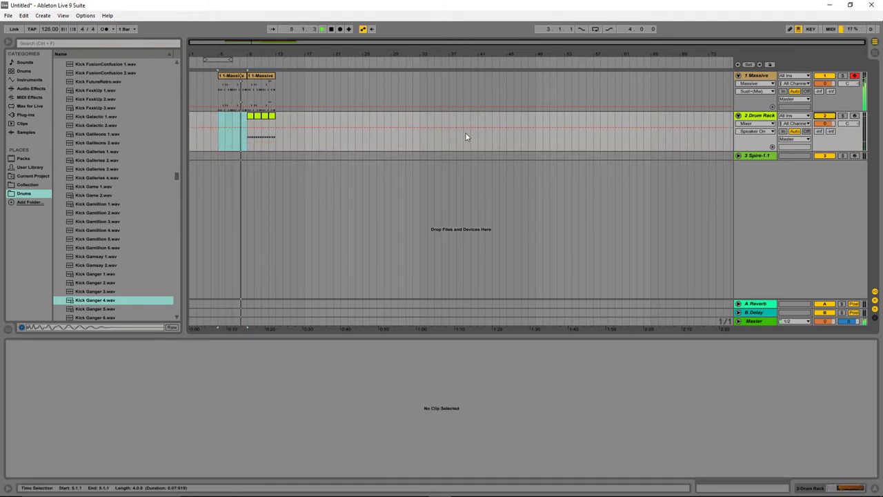
pyautogui.moveTo(275, 140); pyautogui.dragTo(248, 93)
pyautogui.hotkey('ctrl', 'd')
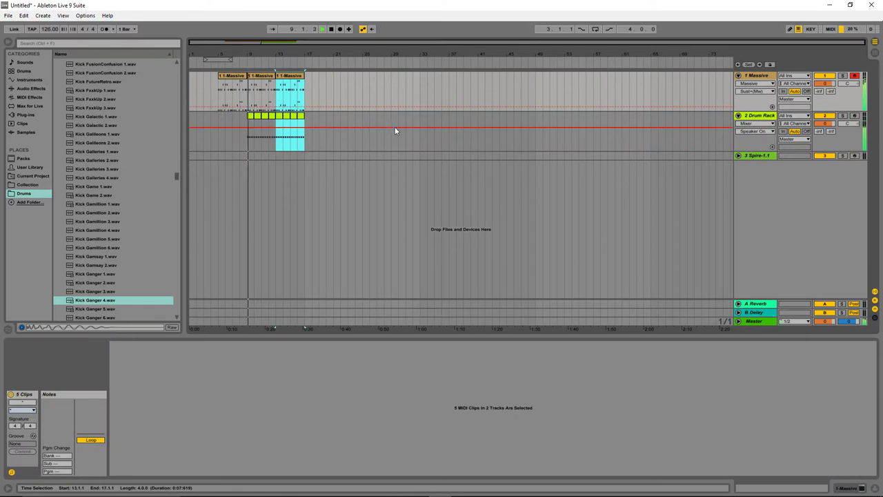
# - Set the Massive track's volume to -1.7 dB and play the arrangement from the kick's entry at bar 9
pyautogui.moveTo(825, 83); pyautogui.dragTo(825, 84)
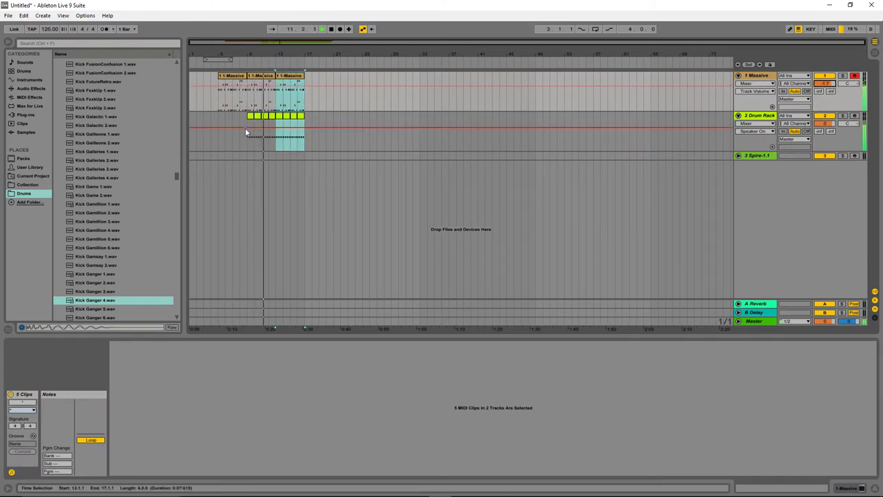
pyautogui.click(238, 148)
pyautogui.press('space')
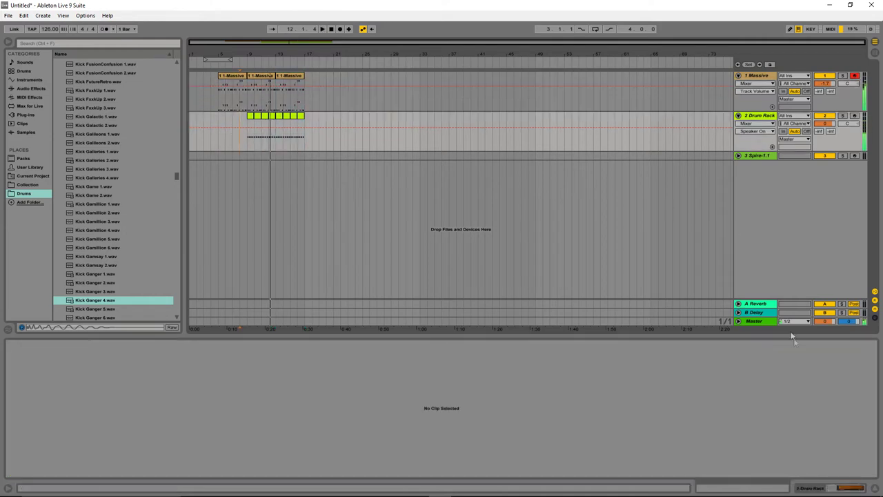
pyautogui.click(249, 141)
pyautogui.press('space')
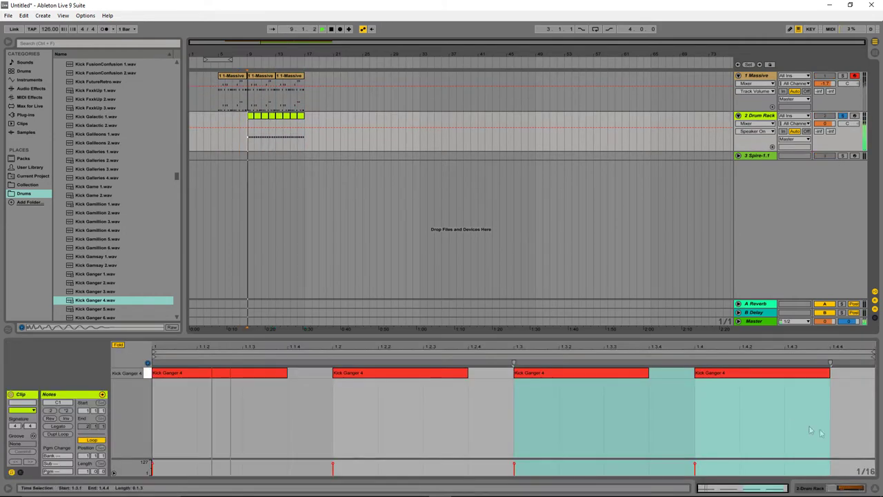
# - Set the Kick Ganger 4 sample's volume to -10.3 dB in the Drum Rack, checking its level in the session mixer
pyautogui.click(858, 487)
pyautogui.press('space')
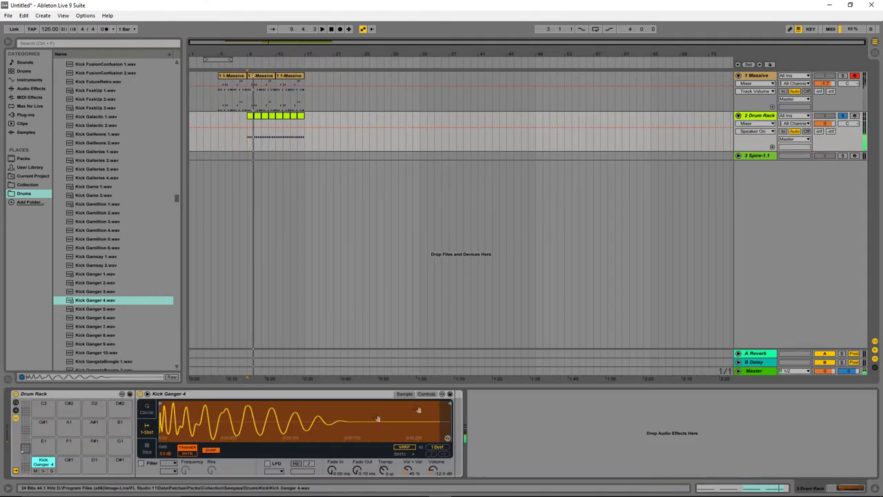
pyautogui.click(874, 52)
pyautogui.press('space')
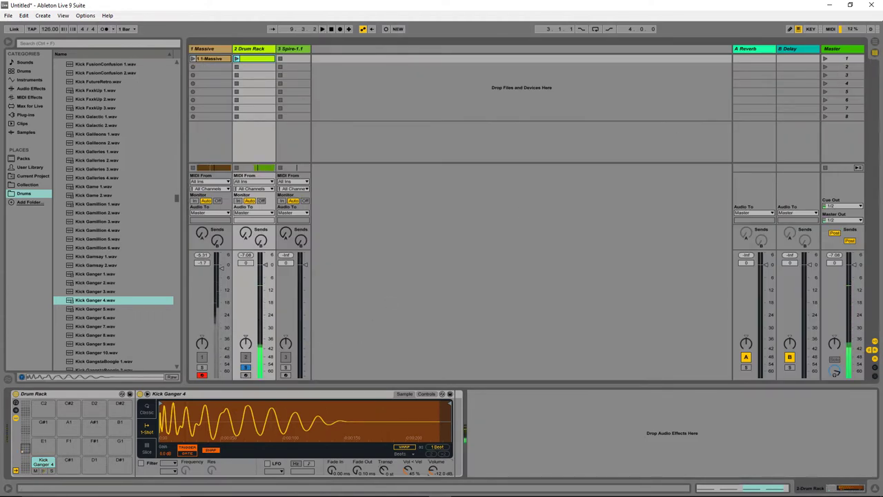
pyautogui.click(872, 43)
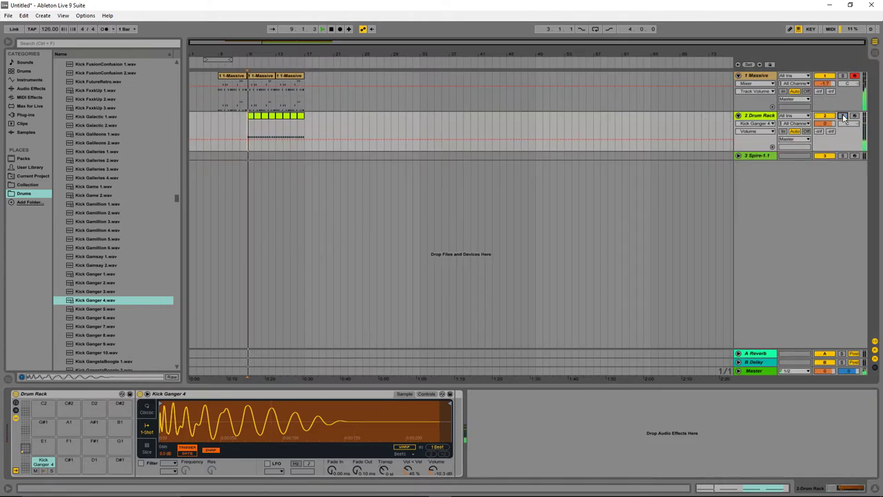
# - Open the Massive plug-in editor and switch from its preset browser to the synth controls
pyautogui.click(217, 107)
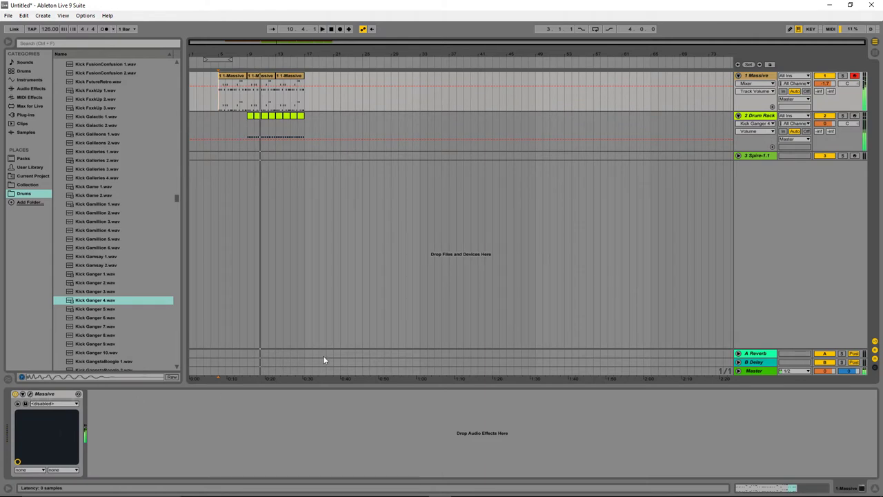
pyautogui.hotkey('ctrl', 'alt', 'p')
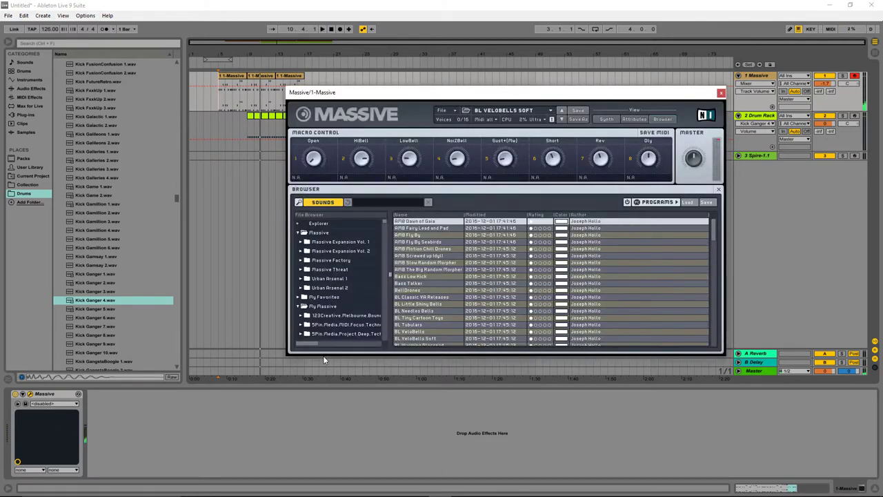
pyautogui.click(331, 205)
pyautogui.click(332, 205)
pyautogui.click(625, 121)
pyautogui.click(608, 119)
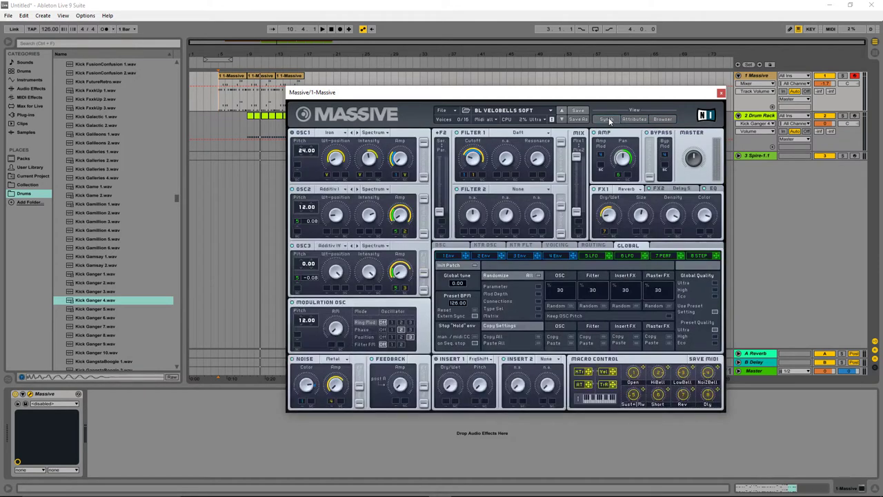
# - While playing from bar 5, show the Filter 1 cutoff as the Massive track's automation parameter, and close the plug-in editor
pyautogui.press('space')
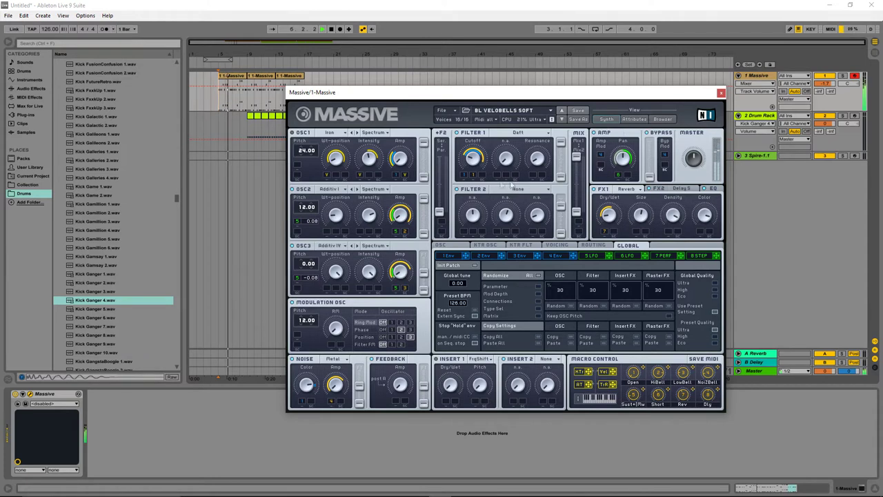
pyautogui.click(473, 160)
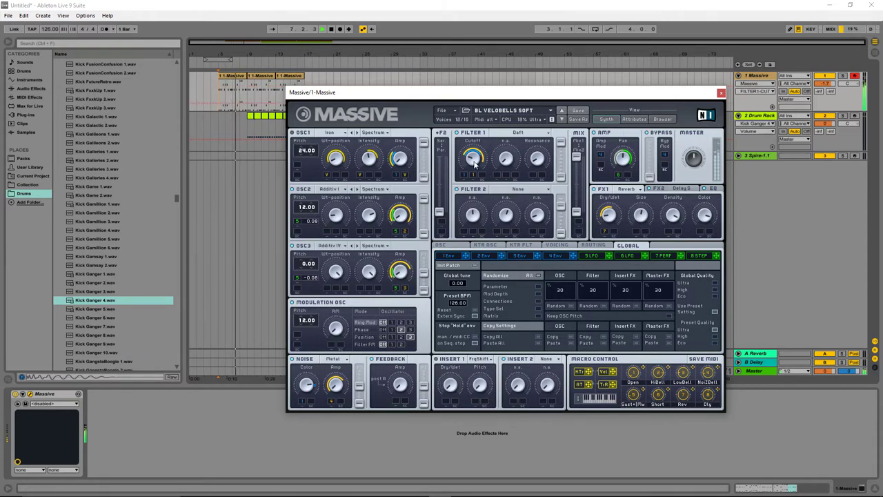
pyautogui.click(194, 323)
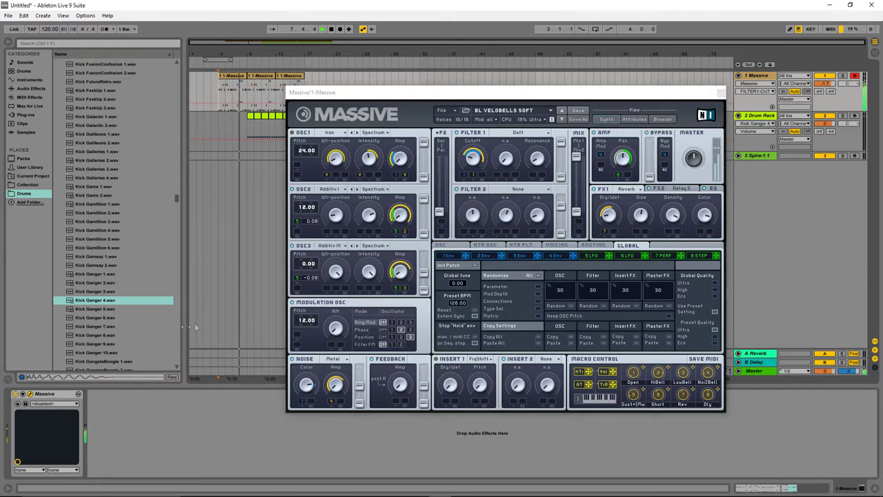
pyautogui.click(219, 104)
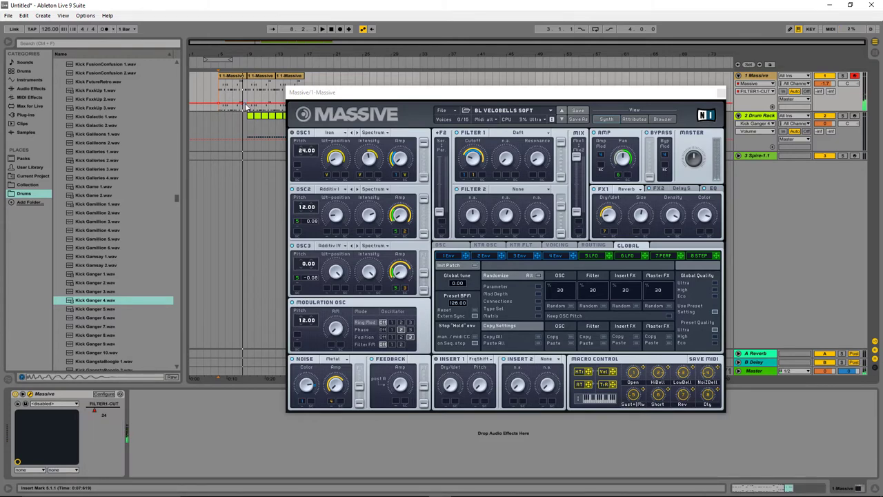
pyautogui.click(719, 91)
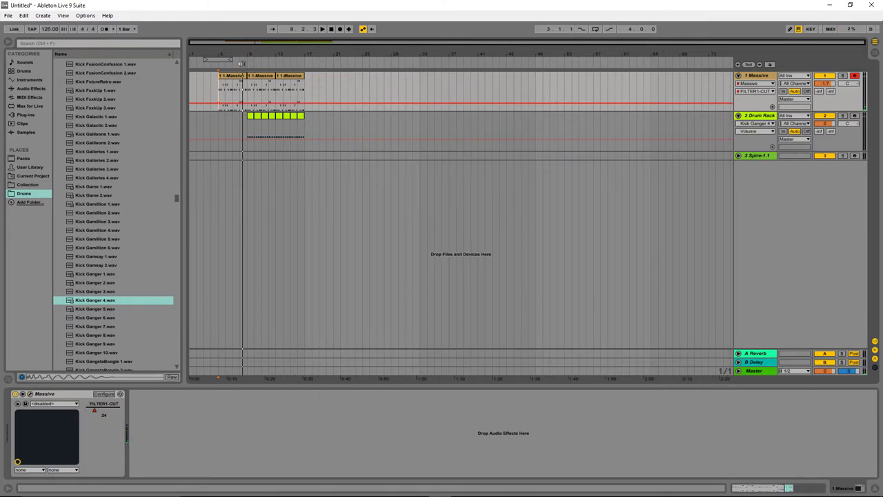
# - Automate the Filter 1 cutoff to stay low until bar 7 and rise increasingly steeply to a peak at bar 9
pyautogui.moveTo(230, 51); pyautogui.dragTo(347, 84)
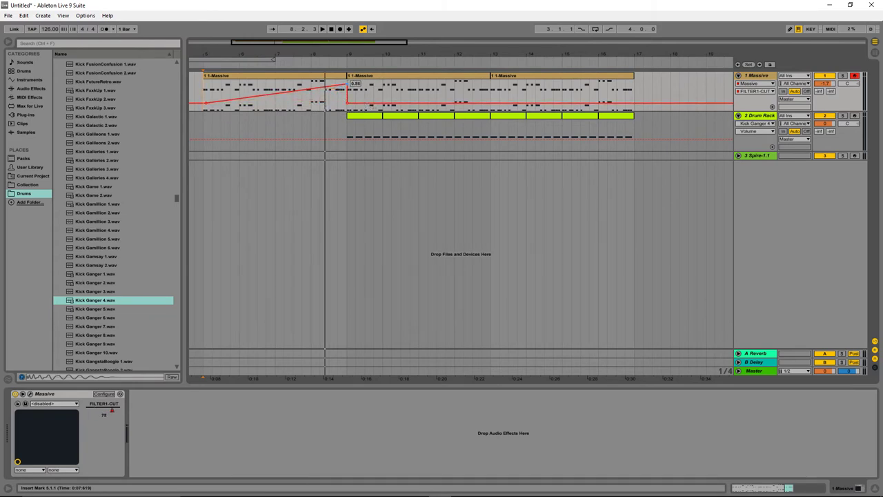
pyautogui.press('space')
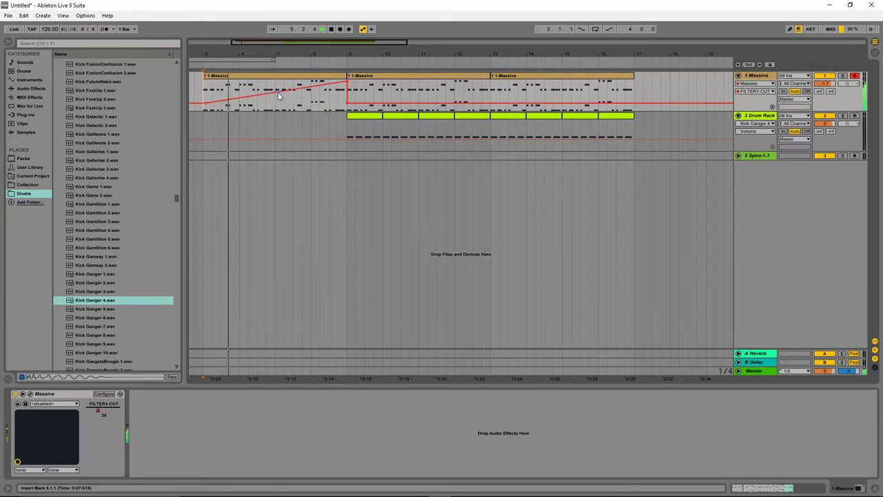
pyautogui.click(276, 103)
pyautogui.moveTo(323, 103); pyautogui.dragTo(347, 81)
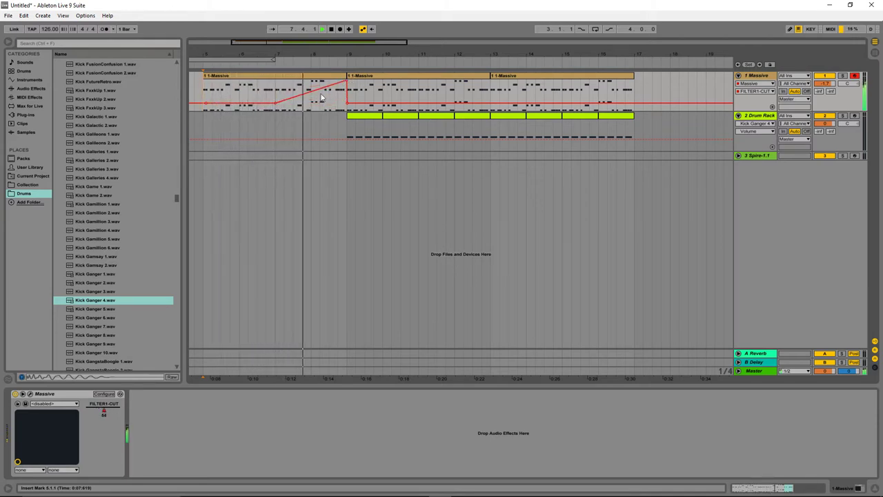
pyautogui.press('space')
pyautogui.moveTo(318, 95); pyautogui.dragTo(320, 99)
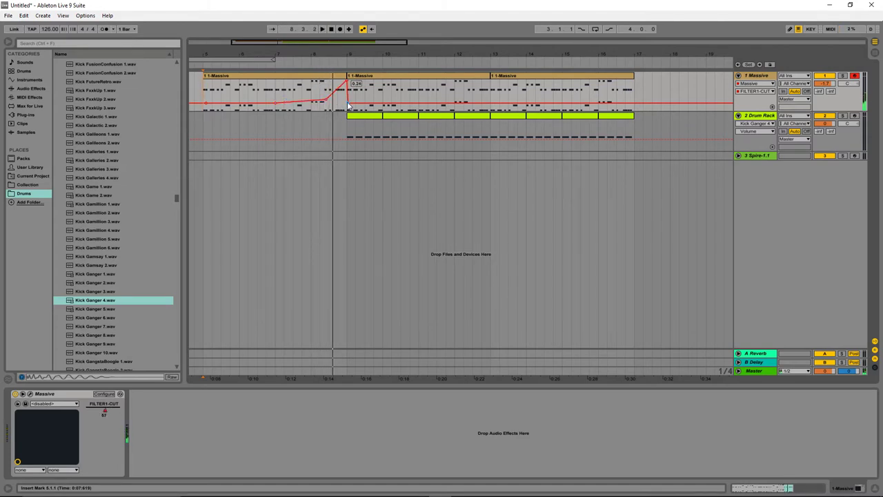
# - Drop the cutoff automation at bar 9, draw alternating peaks and dips through bar 12, and play from bar 5
pyautogui.moveTo(348, 105); pyautogui.dragTo(348, 106)
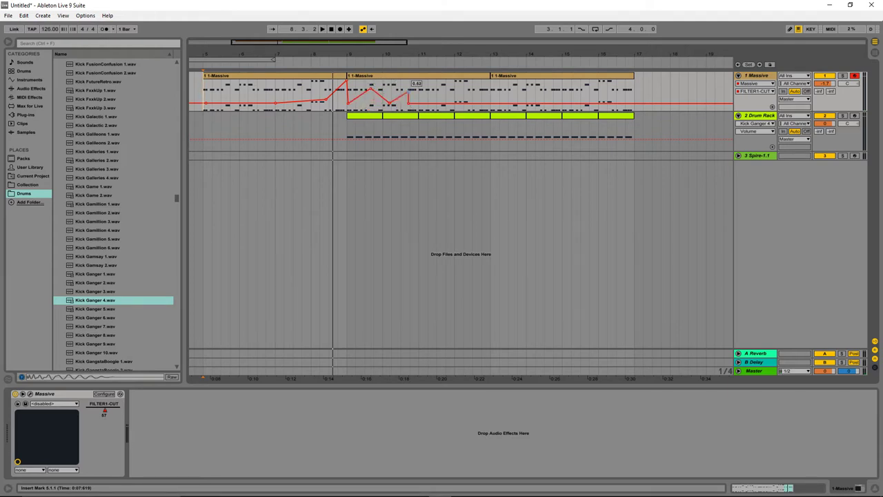
pyautogui.moveTo(405, 102)
pyautogui.mouseDown()
pyautogui.moveTo(454, 102)
pyautogui.moveTo(463, 84)
pyautogui.moveTo(481, 97)
pyautogui.mouseUp()
pyautogui.press('space')
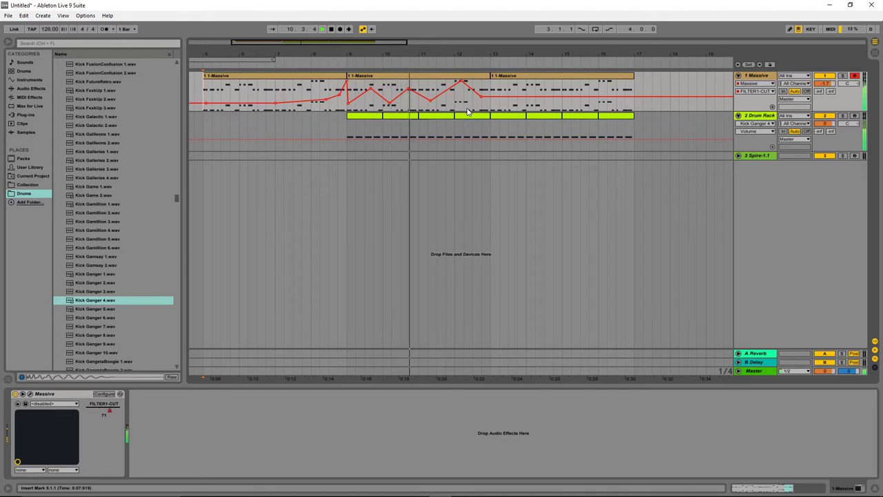
# - Lower the cutoff automation in late bar 10 and from late bar 12 onward, add a peak late in bar 16, and replay
pyautogui.moveTo(407, 90); pyautogui.dragTo(408, 101)
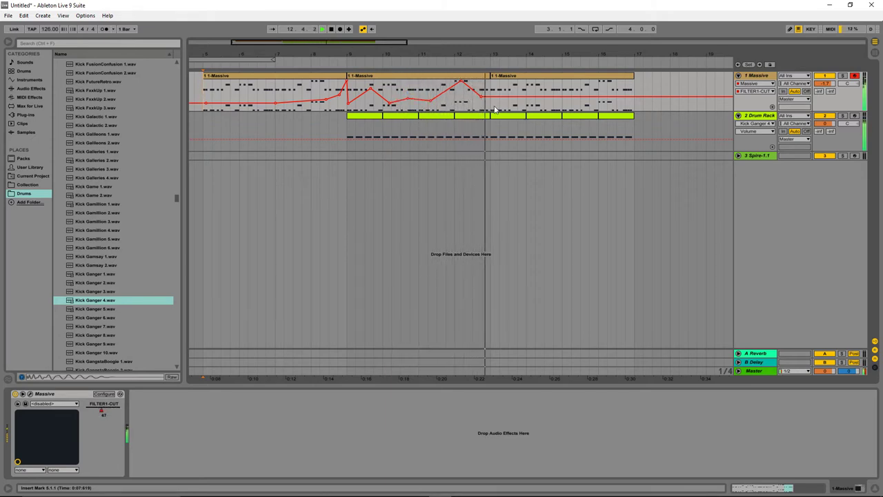
pyautogui.moveTo(481, 97); pyautogui.dragTo(482, 102)
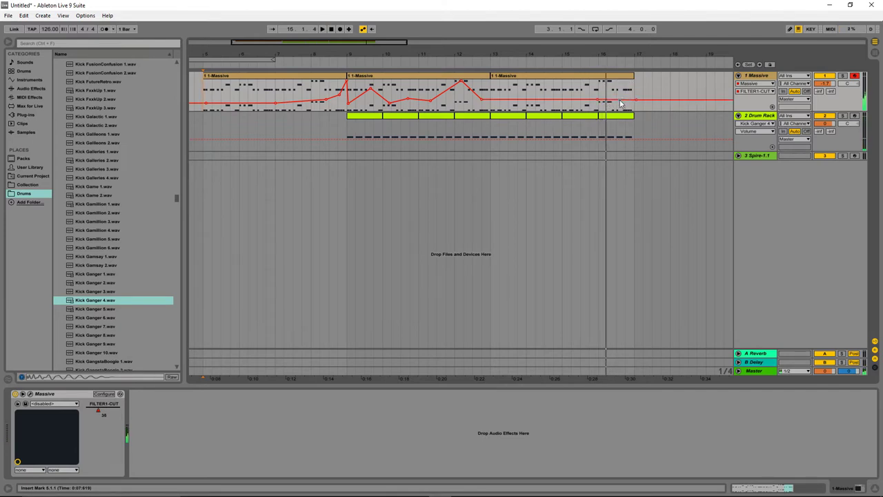
pyautogui.moveTo(620, 98); pyautogui.dragTo(622, 81)
pyautogui.press('space')
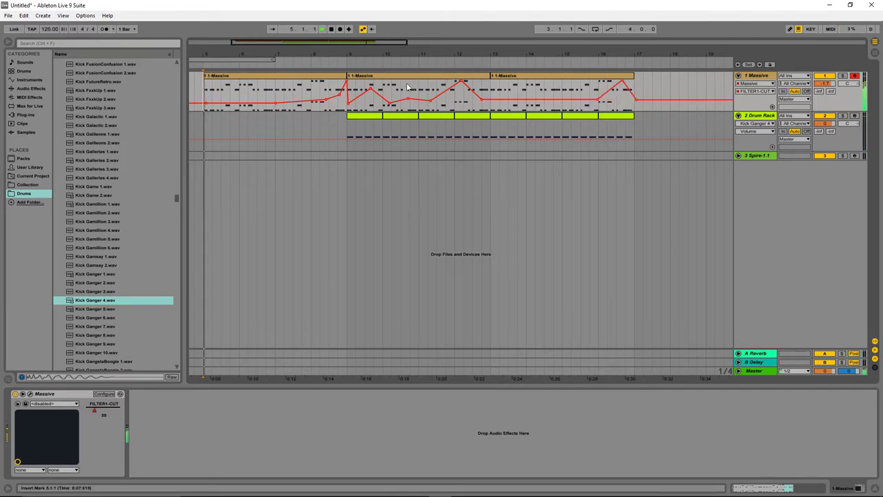
# - Stop playback and collapse the Kick folder in the browser's Drums location
pyautogui.rightClick(757, 78)
pyautogui.click(748, 179)
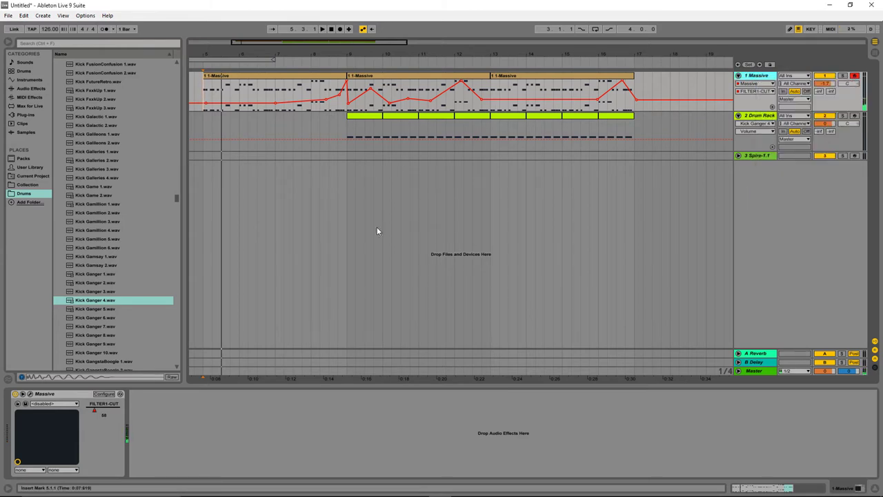
pyautogui.moveTo(175, 198); pyautogui.dragTo(178, 64)
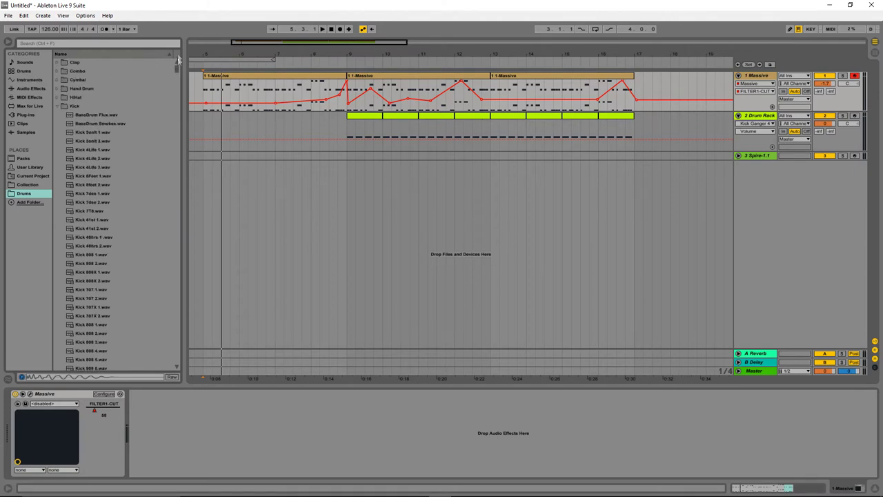
pyautogui.click(58, 106)
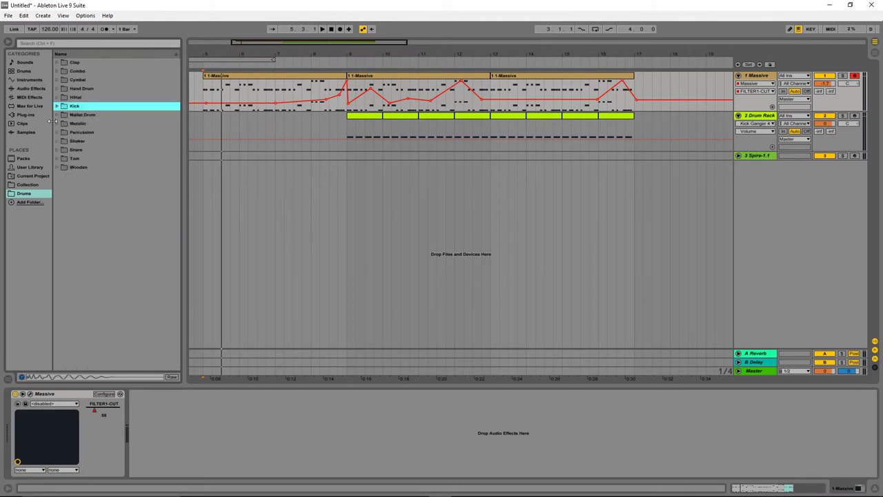
# - Search the browser for "spire" and select Spire-1.1 among the plug-ins
pyautogui.click(30, 106)
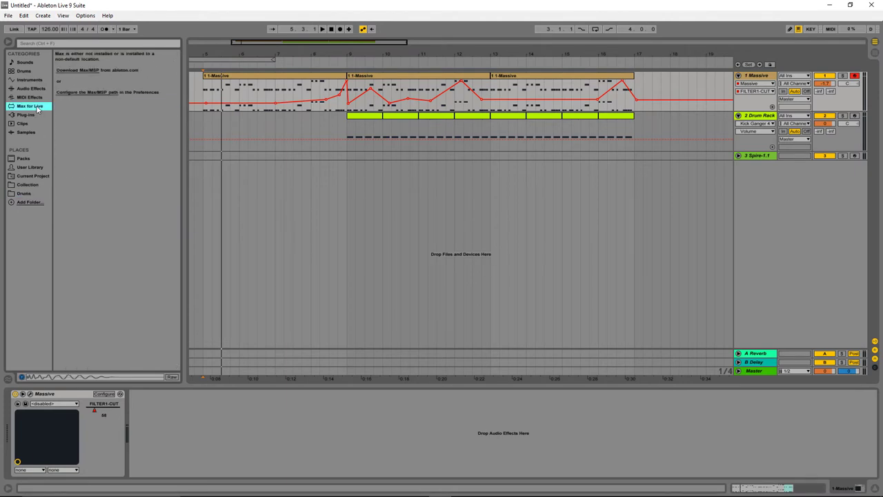
pyautogui.click(45, 43)
pyautogui.write('spire')
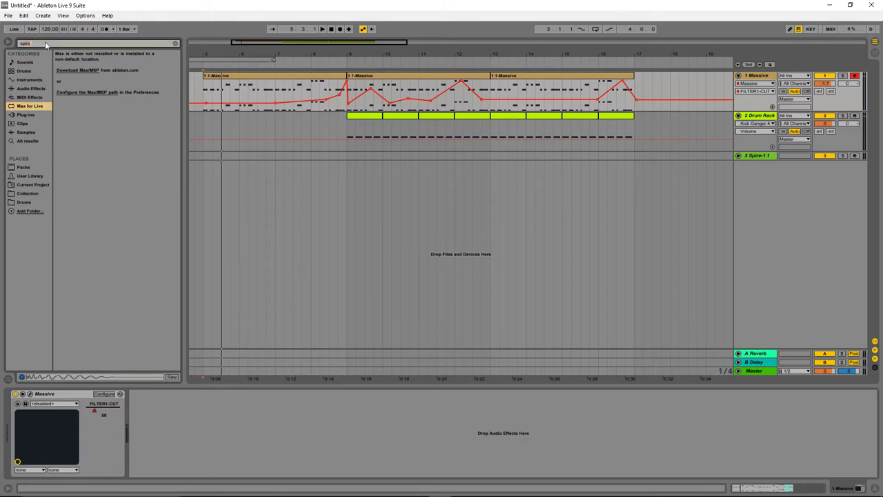
pyautogui.click(36, 80)
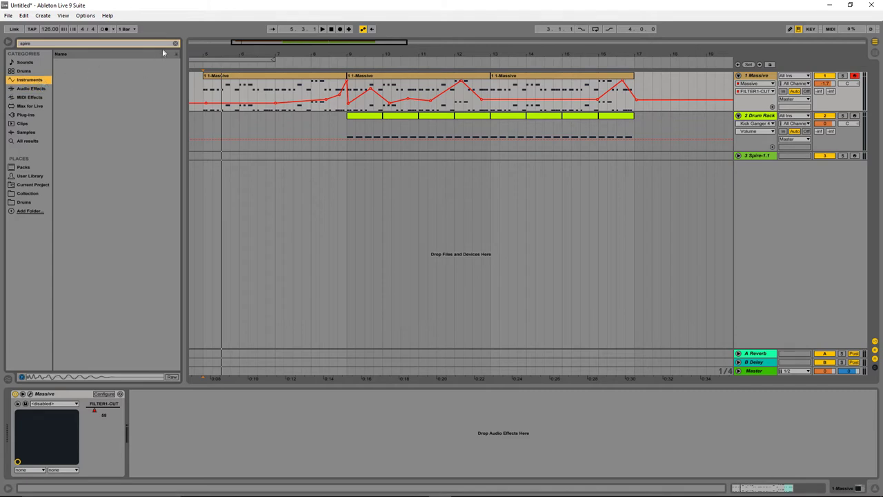
pyautogui.click(66, 62)
pyautogui.click(80, 72)
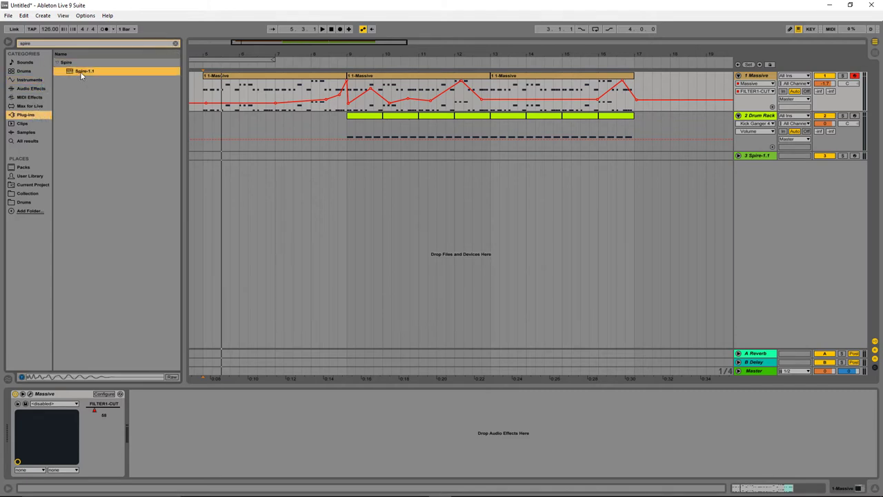
# - Unfold and arm the Spire-1.1 track, and open its plug-in editor
pyautogui.click(739, 156)
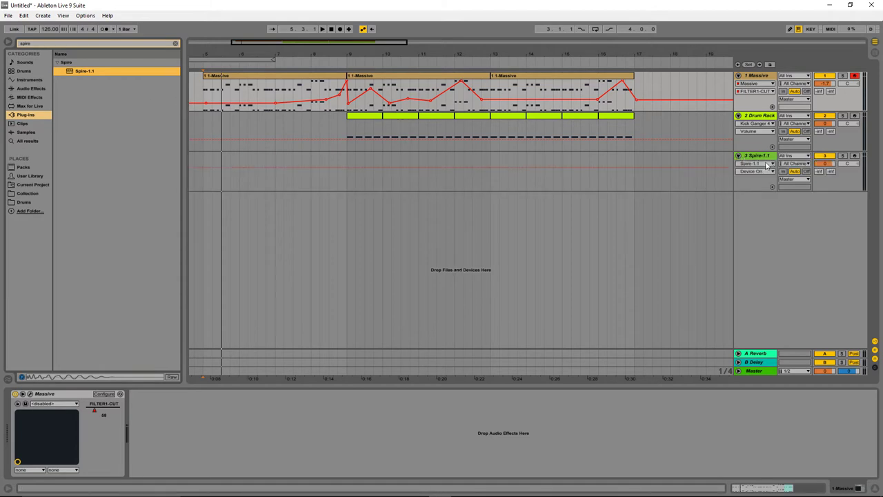
pyautogui.click(855, 156)
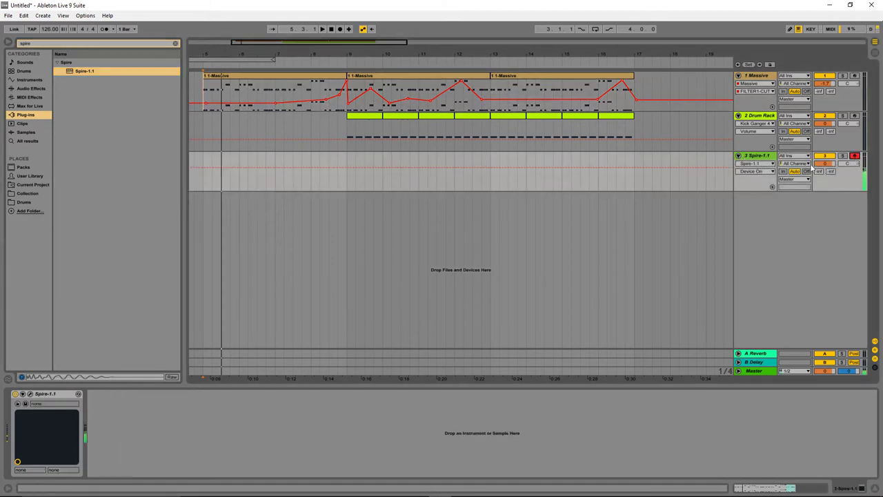
pyautogui.click(30, 394)
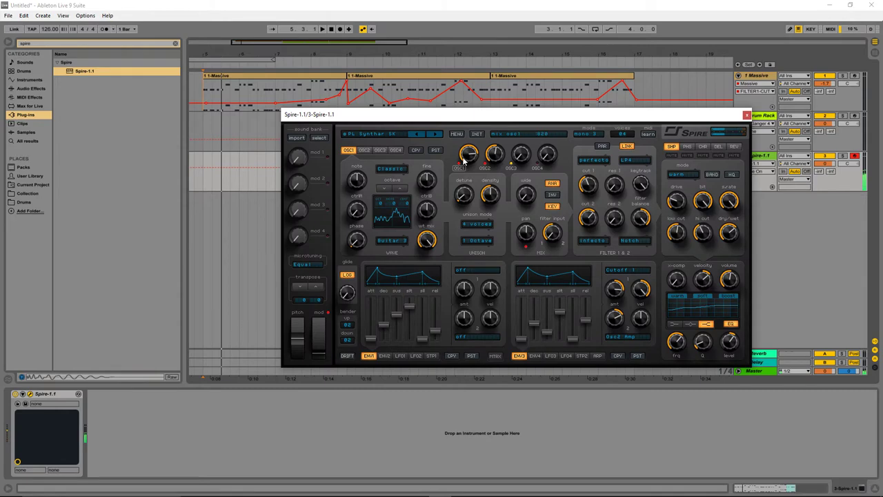
# - Browse Spire's bass presets to Oxygene, turn its delay dry/wet fully down, and close the plug-in editor
pyautogui.click(370, 140)
pyautogui.click(374, 195)
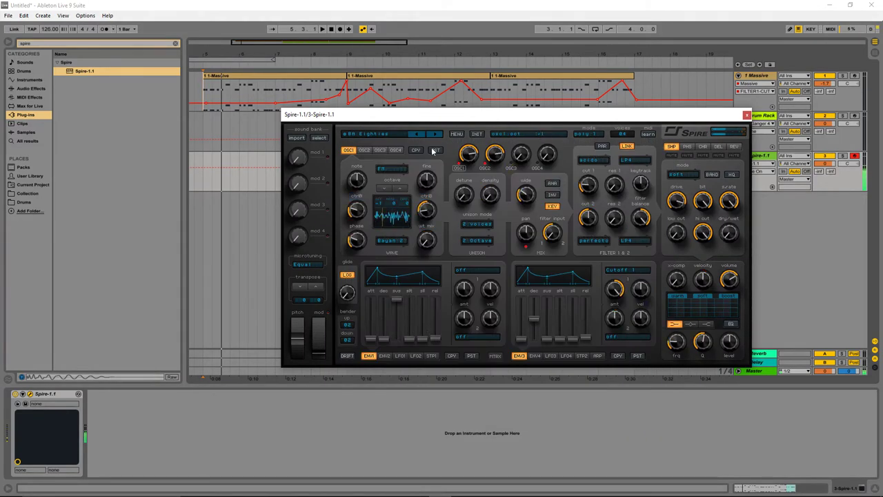
pyautogui.click(436, 135)
pyautogui.click(436, 135)
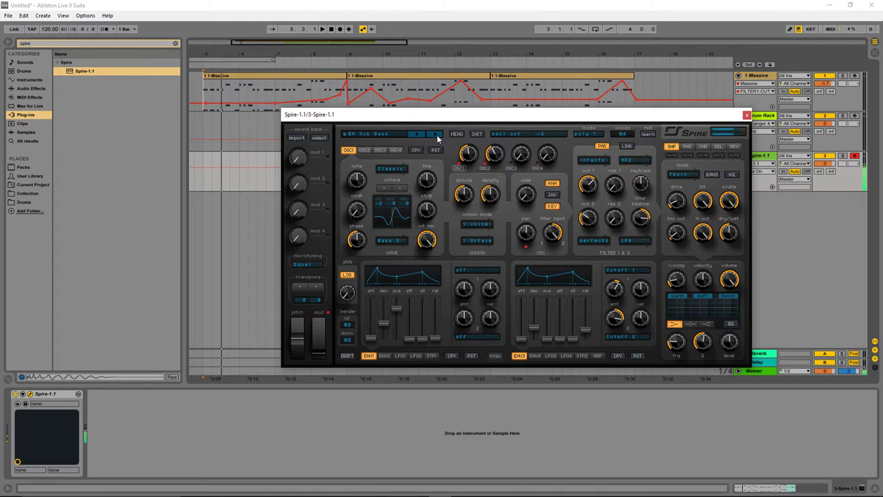
pyautogui.click(437, 135)
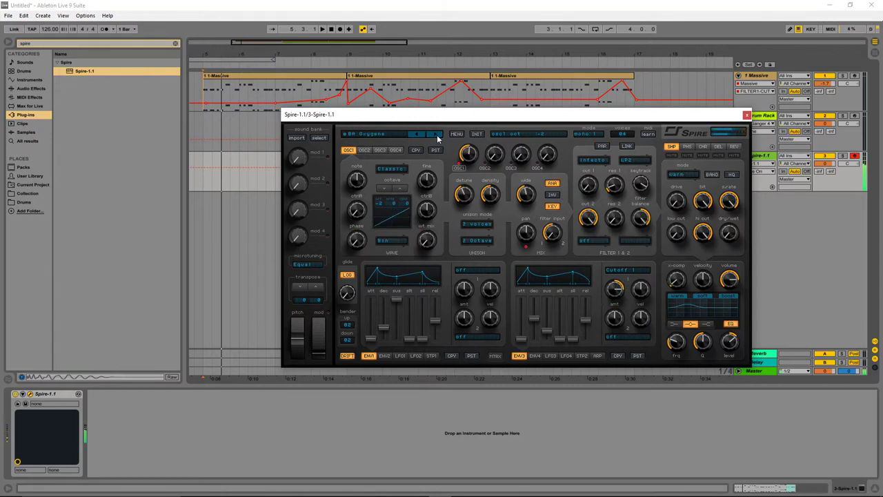
pyautogui.click(723, 147)
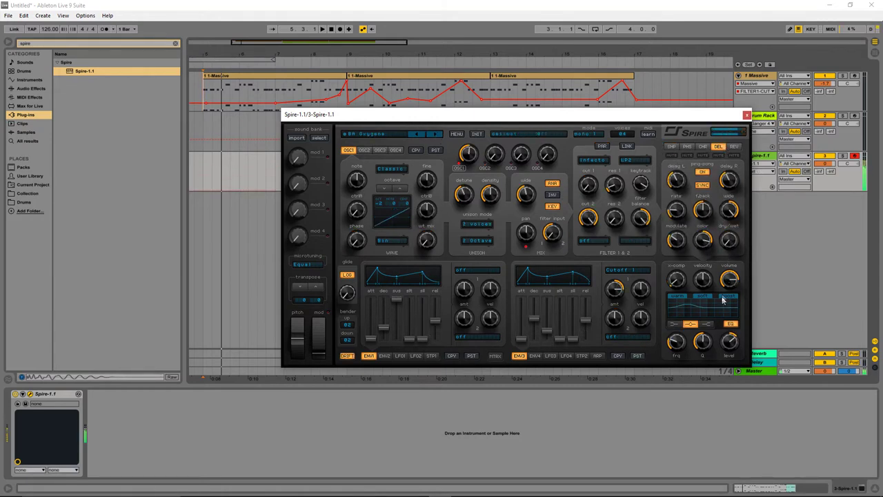
pyautogui.click(747, 115)
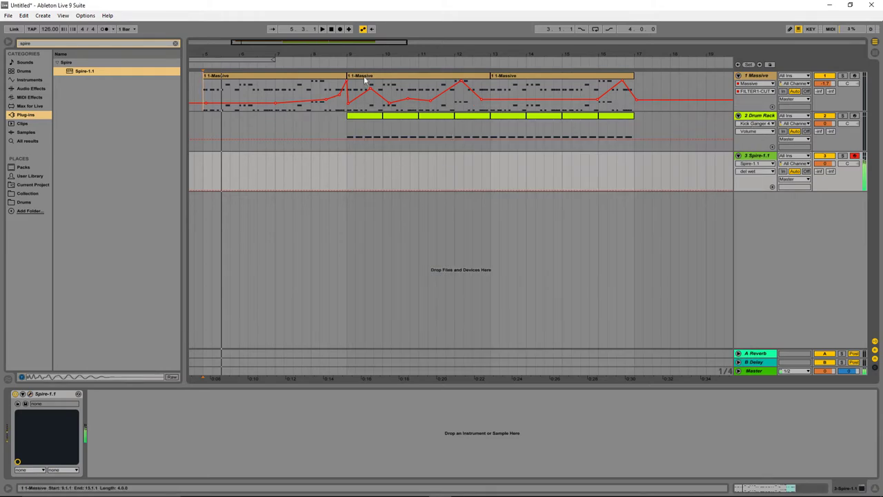
# - Create an empty one-bar MIDI clip at bar 9 on the Spire-1.1 track and open it for note editing
pyautogui.click(348, 169)
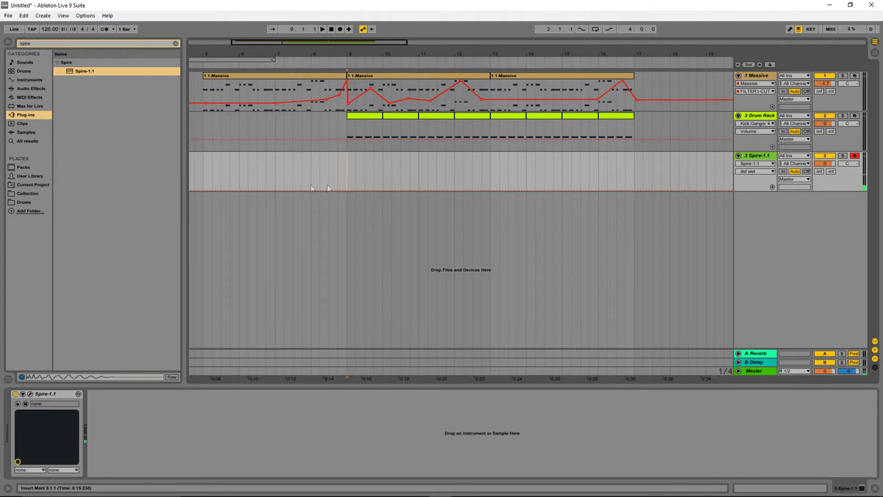
pyautogui.moveTo(349, 180); pyautogui.dragTo(377, 179)
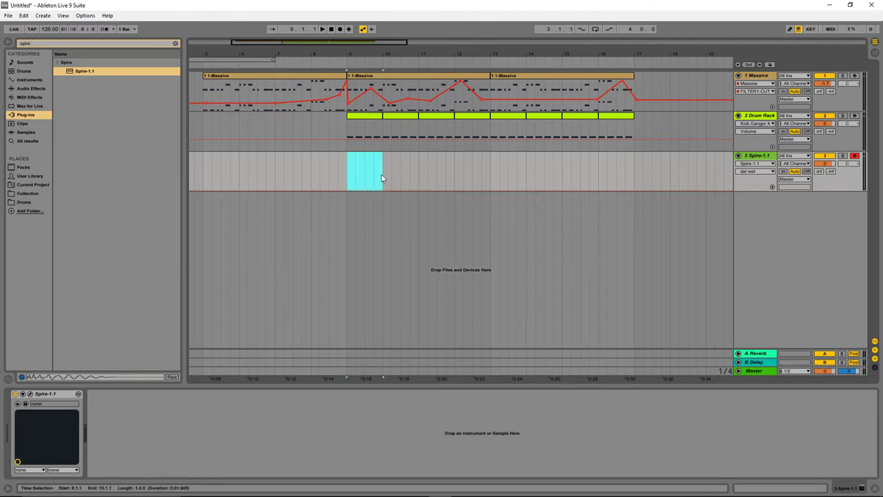
pyautogui.hotkey('ctrl', 'shift', 'm')
pyautogui.click(373, 169)
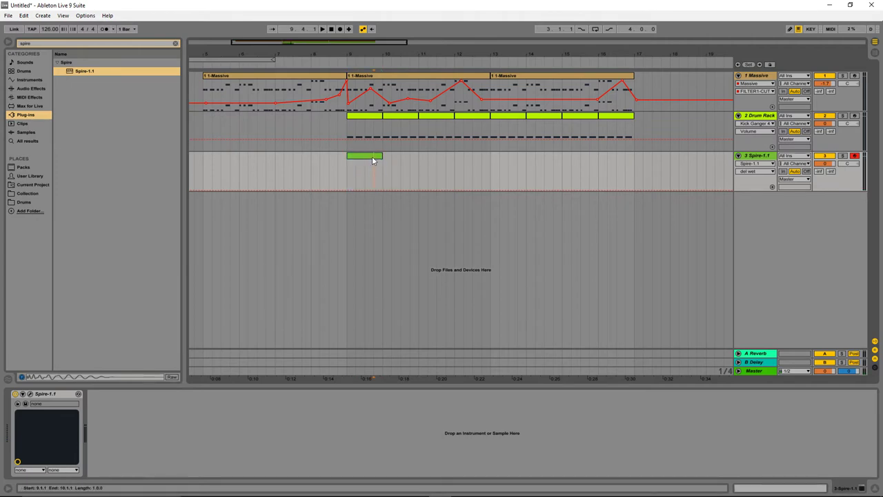
pyautogui.click(371, 160)
pyautogui.doubleClick(372, 160)
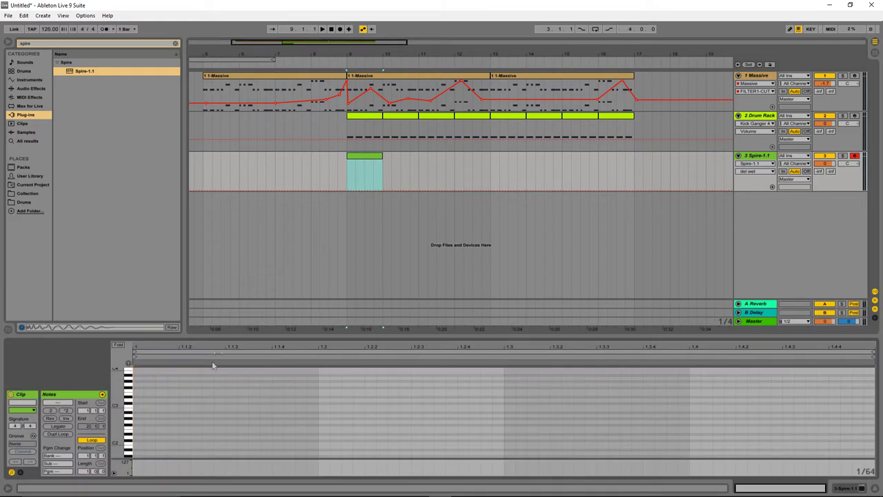
# - Add a sixteenth-long E2 note at the start of the Spire clip
pyautogui.scroll(-1, 149, 436)
pyautogui.moveTo(117, 437); pyautogui.dragTo(176, 410)
pyautogui.doubleClick(137, 412)
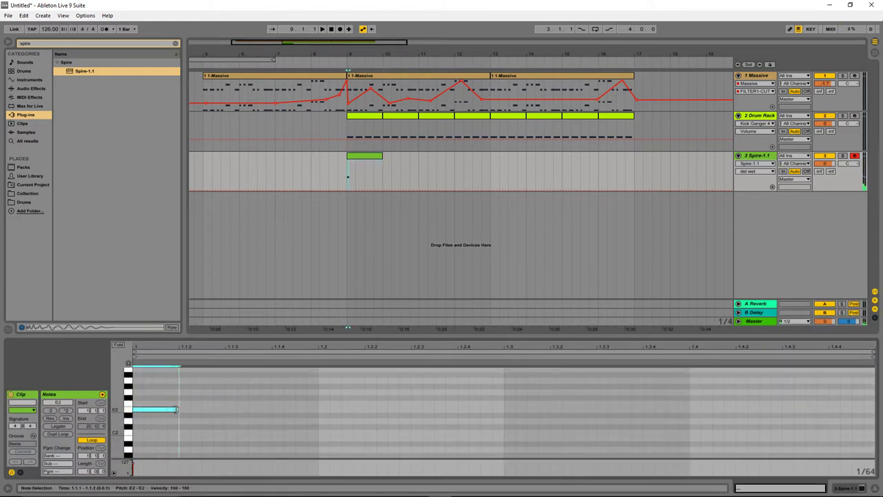
pyautogui.hotkey('ctrl', 'd')
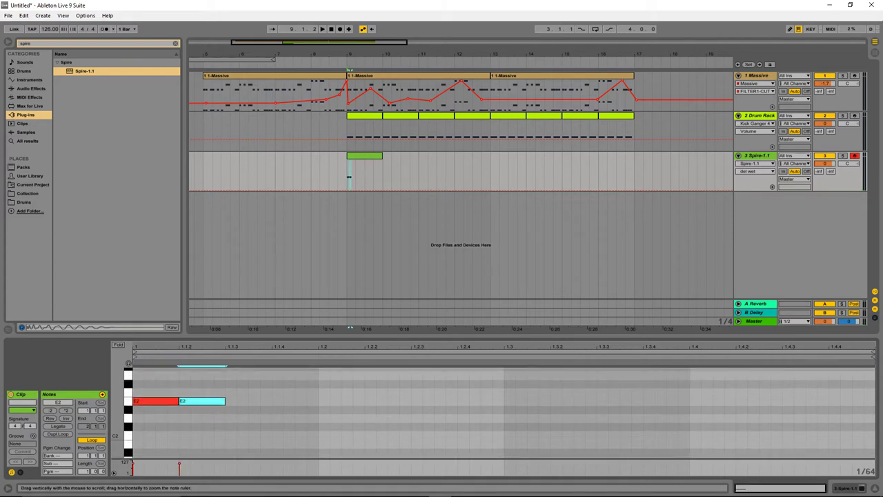
pyautogui.moveTo(245, 411); pyautogui.dragTo(142, 400)
pyautogui.hotkey('ctrl', 'd')
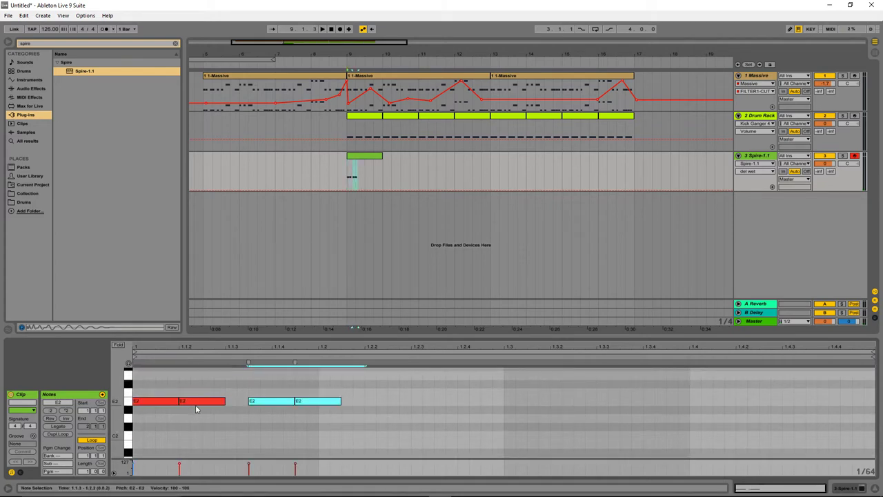
pyautogui.hotkey('ctrl', 'd')
pyautogui.hotkey('ctrl', 'd')
pyautogui.hotkey('ctrl', 'z')
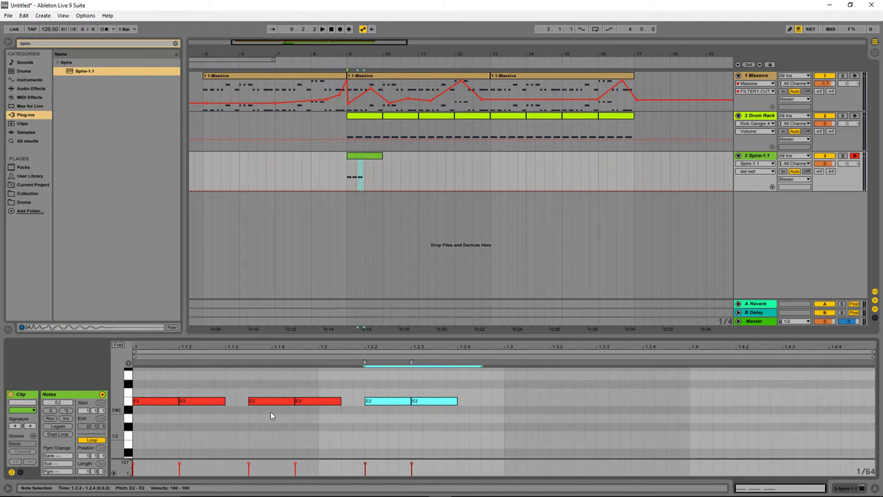
pyautogui.hotkey('ctrl', 'z')
pyautogui.hotkey('ctrl', 'z')
pyautogui.click(221, 401)
pyautogui.press('Delete')
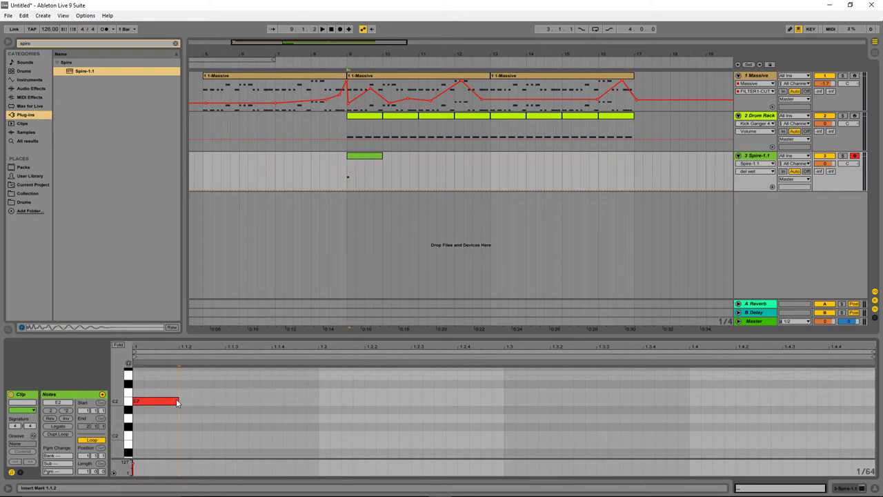
# - Lengthen the E2 note to an eighth and duplicate it until eight notes fill the one-bar Spire clip
pyautogui.moveTo(178, 401); pyautogui.dragTo(224, 401)
pyautogui.hotkey('ctrl', 'd')
pyautogui.hotkey('ctrl', 'd')
pyautogui.hotkey('ctrl', 'd')
pyautogui.hotkey('ctrl', 'd')
pyautogui.hotkey('ctrl', 'd')
pyautogui.hotkey('ctrl', 'd')
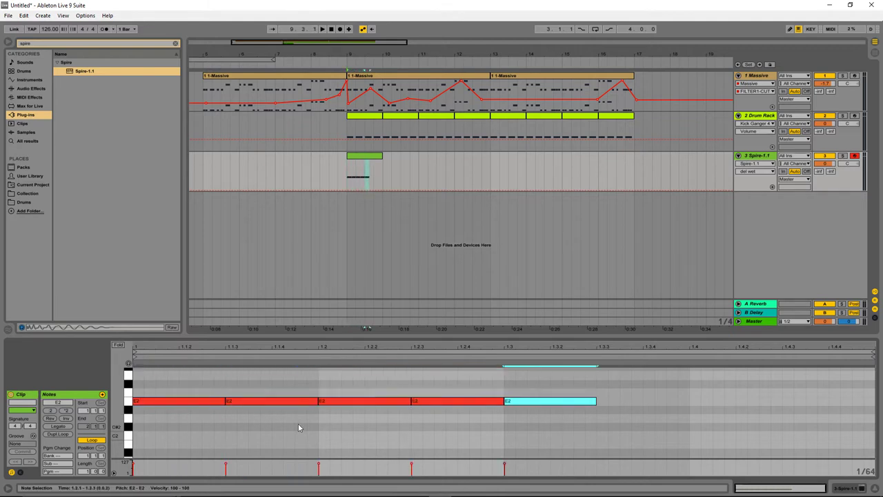
pyautogui.hotkey('ctrl', 'd')
# - Play the new bass line with the other tracks and examine the lower notes of the Massive clip at bar 9
pyautogui.press('space')
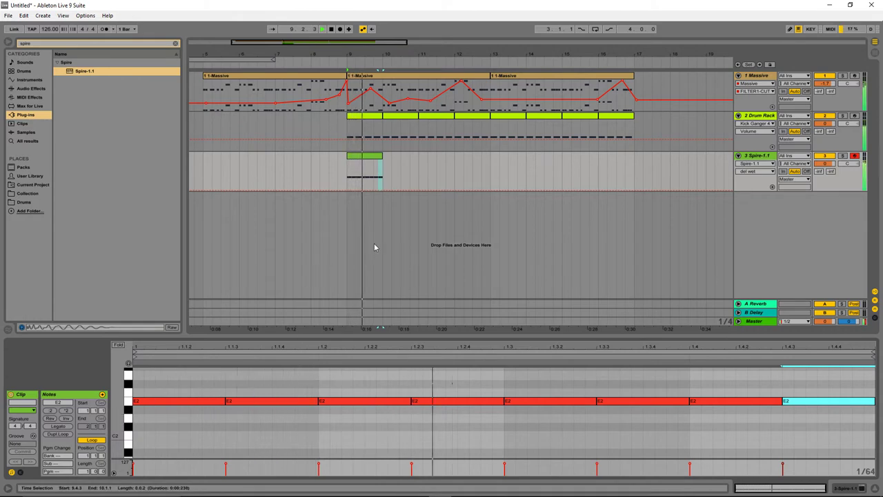
pyautogui.press('space')
pyautogui.click(372, 75)
pyautogui.scroll(-6, 284, 414)
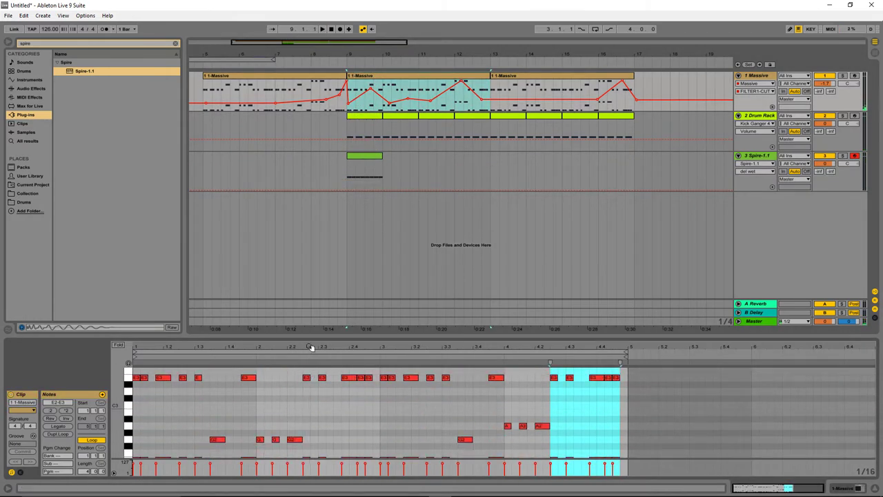
pyautogui.press('space')
pyautogui.scroll(3, 310, 431)
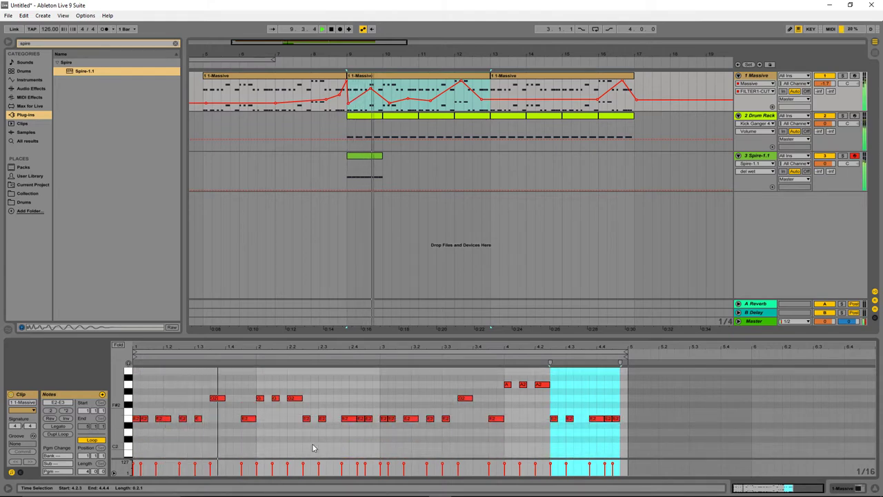
# - Duplicate the one-bar Spire clip seven times so the bass line runs from bar 9 to bar 17
pyautogui.click(378, 162)
pyautogui.hotkey('ctrl', 'd')
pyautogui.hotkey('ctrl', 'd')
pyautogui.hotkey('ctrl', 'd')
pyautogui.hotkey('ctrl', 'd')
pyautogui.hotkey('ctrl', 'd')
pyautogui.hotkey('ctrl', 'd')
pyautogui.hotkey('ctrl', 'd')
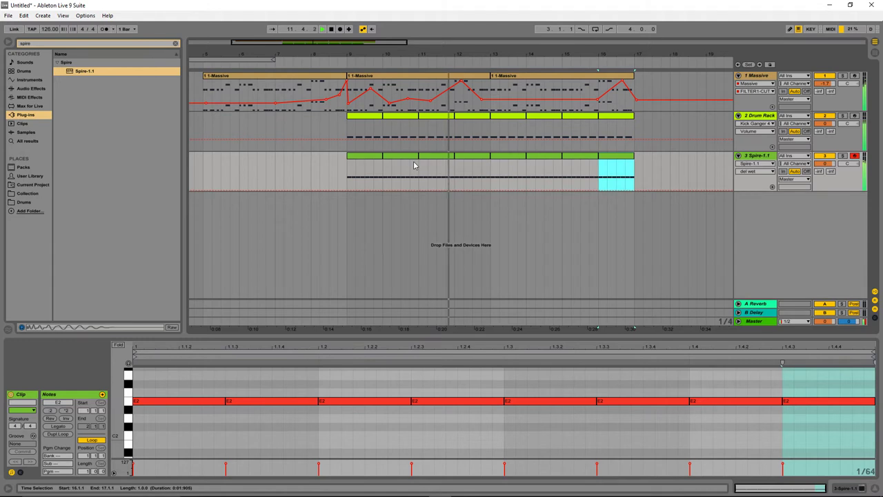
# - Lower the Spire-1.1 track's volume to -4.2 dB, then solo the track and play it from bar 9
pyautogui.click(764, 156)
pyautogui.moveTo(826, 164); pyautogui.dragTo(826, 178)
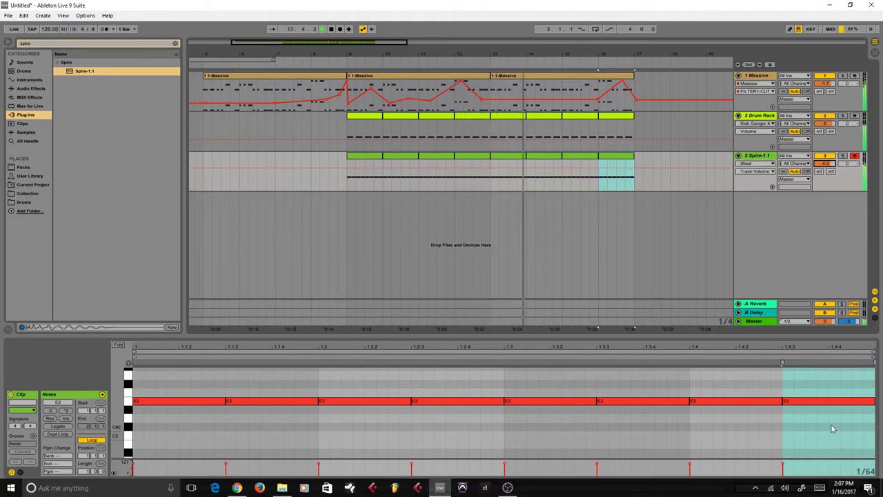
pyautogui.click(848, 487)
pyautogui.click(347, 185)
pyautogui.press('space')
pyautogui.click(844, 157)
pyautogui.press('space')
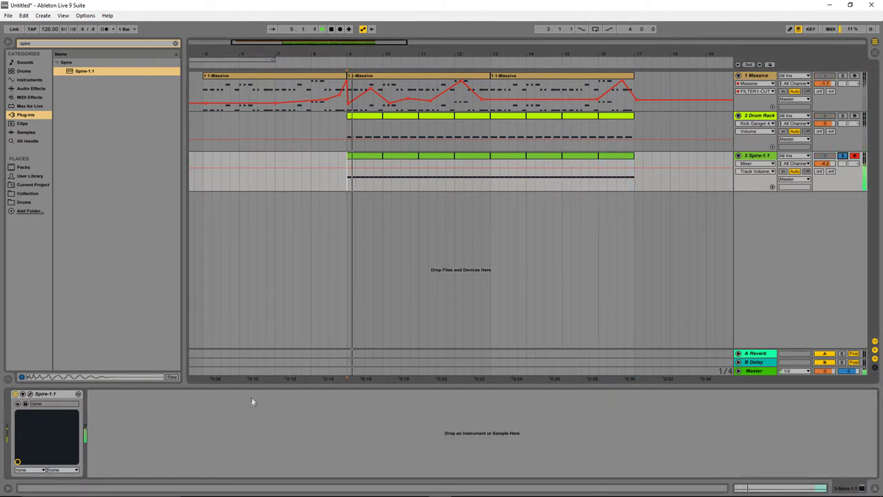
# - In Spire, raise oscillator 1's WT mix and adjust Filter 1's cutoff, then close the plug-in editor
pyautogui.click(30, 394)
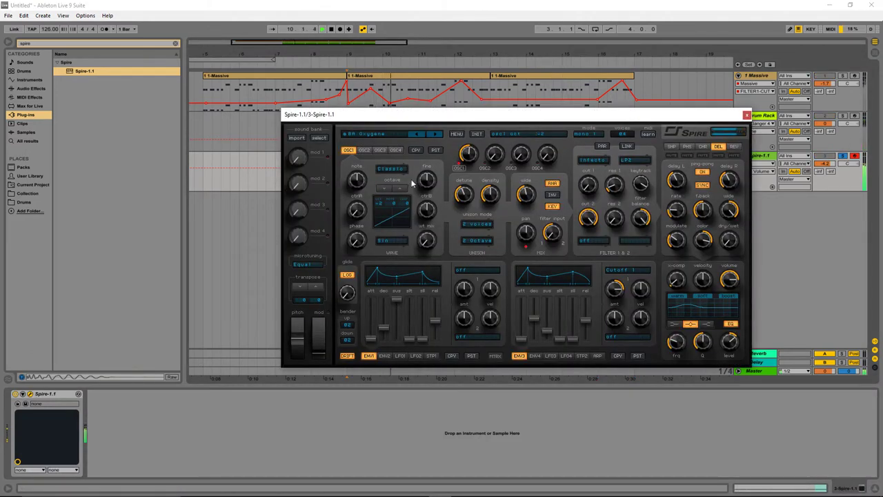
pyautogui.moveTo(430, 237); pyautogui.dragTo(442, 207)
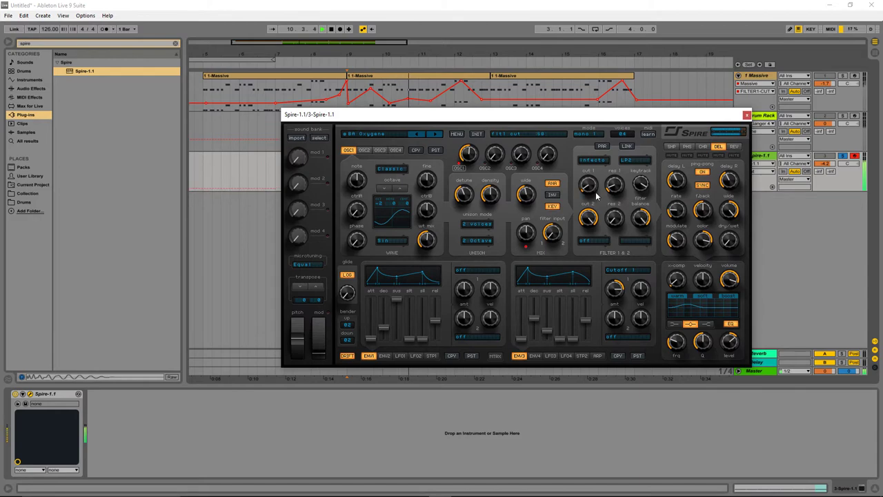
pyautogui.click(746, 114)
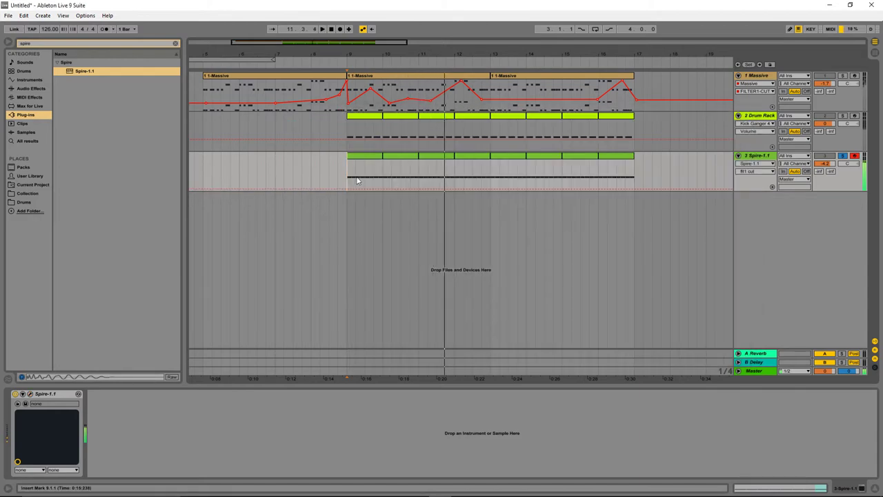
# - Add the Kickstart-64bit plug-in after Spire on the Spire-1.1 track and choose its Nice & Tight curve
pyautogui.click(76, 44)
pyautogui.write('kick')
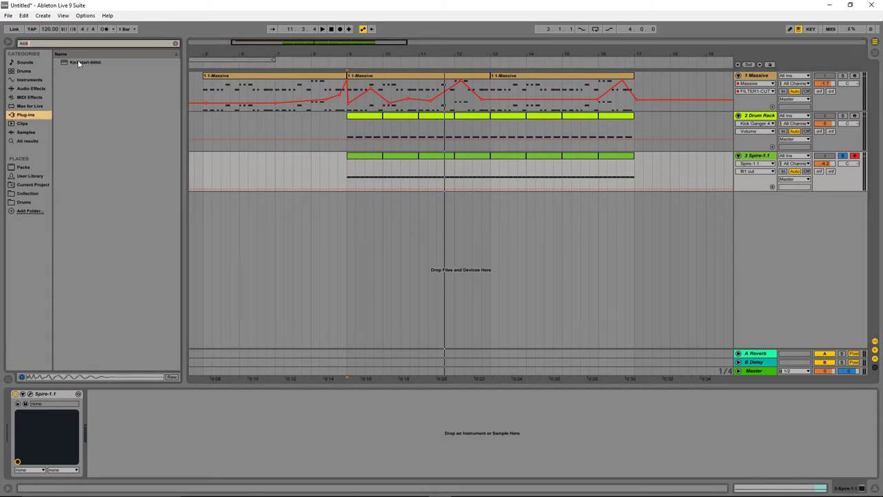
pyautogui.moveTo(78, 63); pyautogui.dragTo(174, 396)
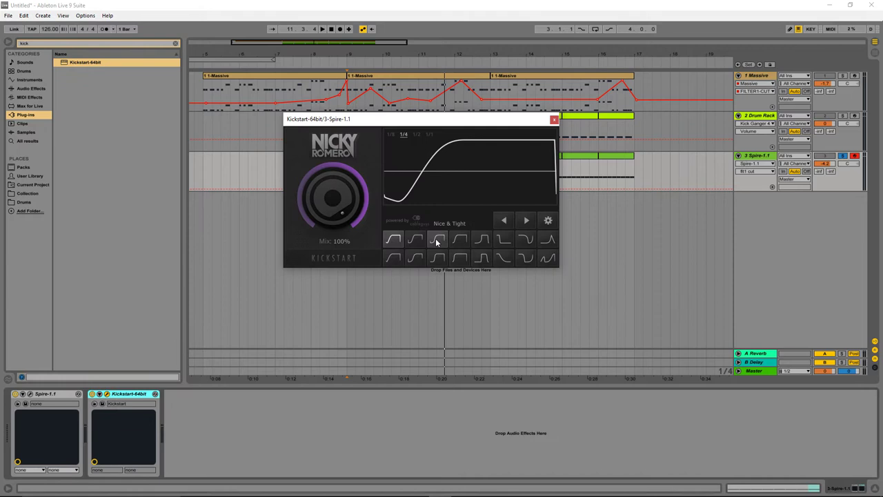
pyautogui.click(437, 238)
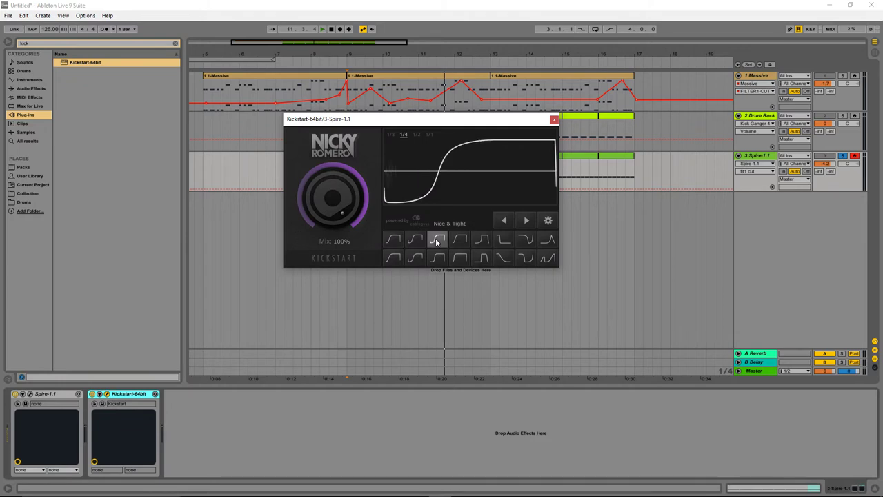
# - Unsolo the Spire-1.1 track, play it with the other tracks from bar 9, and close the Kickstart editor
pyautogui.click(842, 156)
pyautogui.click(374, 245)
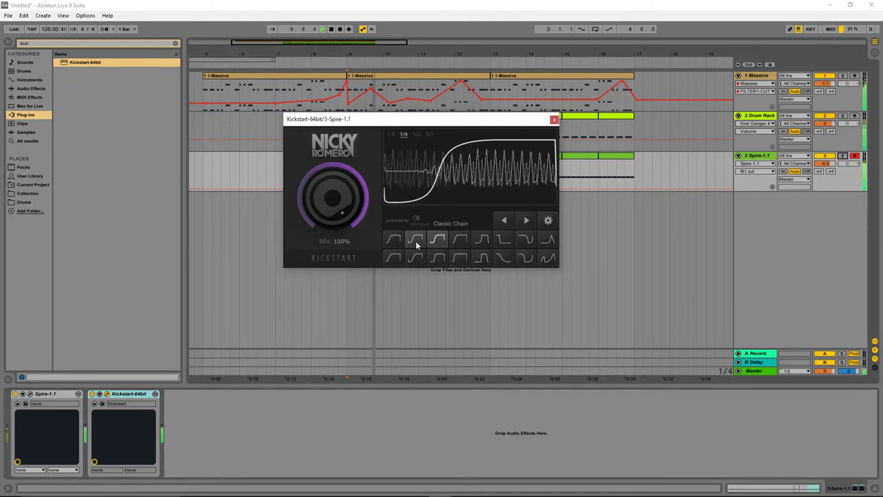
pyautogui.click(554, 121)
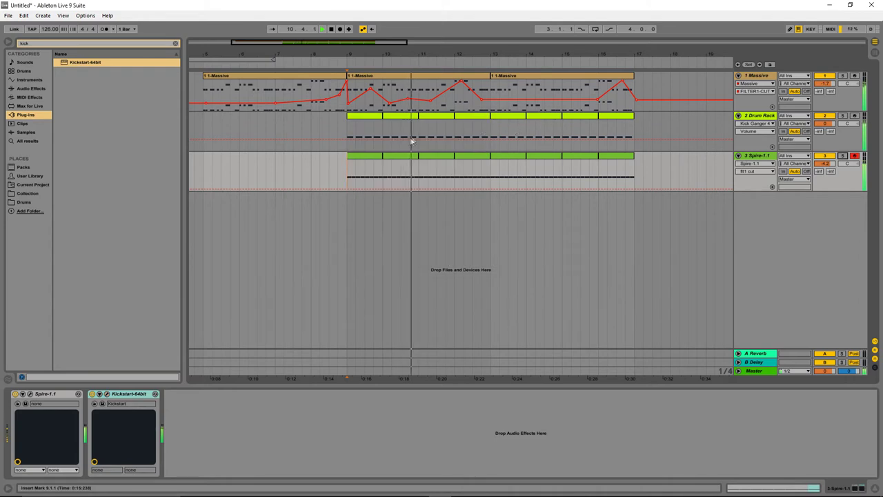
# - Find the Sonalksis Creative Filter Stereo (64 bit) plug-in and add it after Massive on the Massive track
pyautogui.click(841, 100)
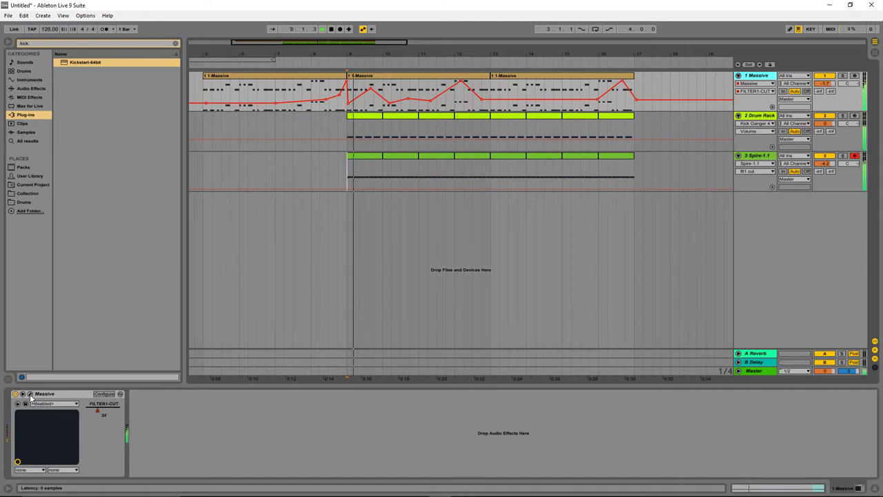
pyautogui.click(40, 45)
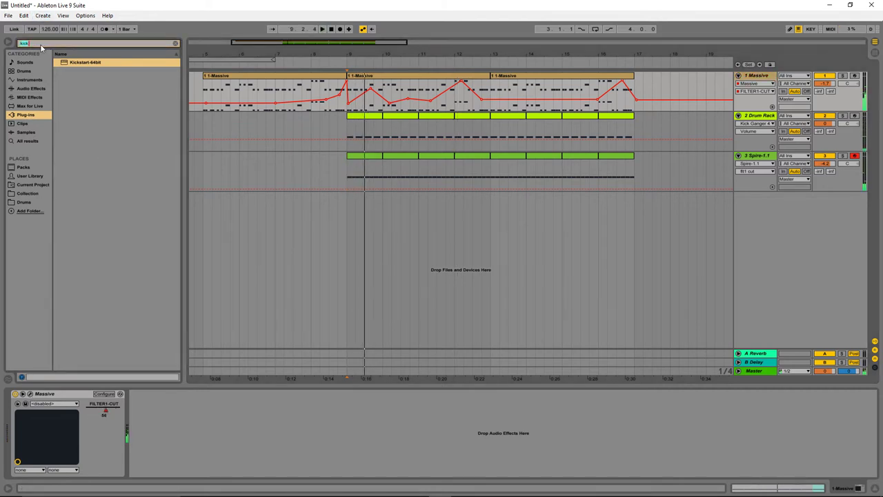
pyautogui.write('filter')
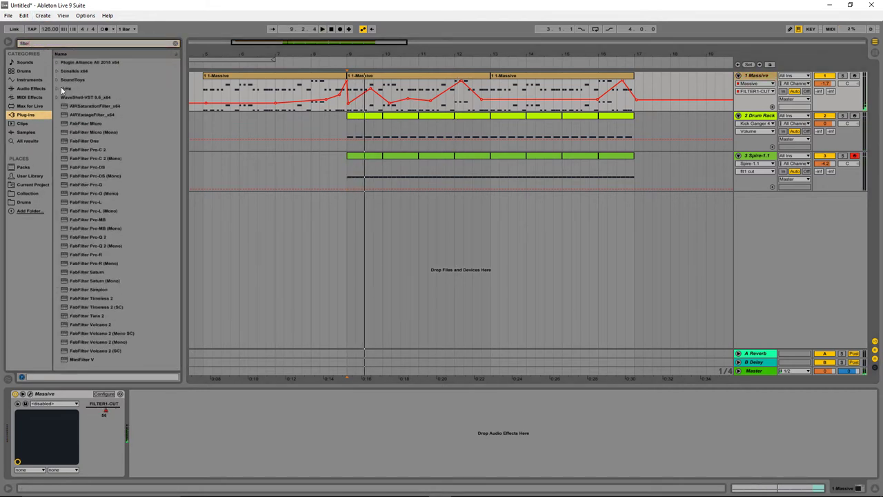
pyautogui.click(56, 71)
pyautogui.moveTo(114, 88); pyautogui.dragTo(115, 128)
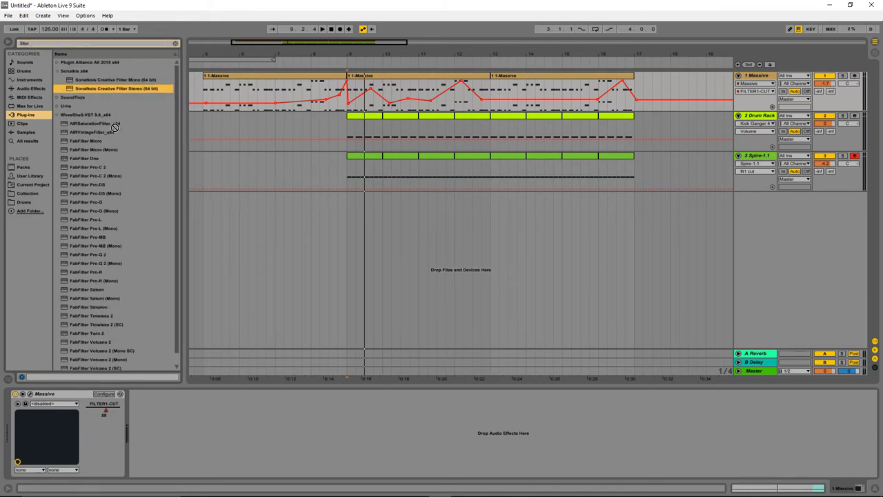
pyautogui.moveTo(218, 428); pyautogui.dragTo(219, 428)
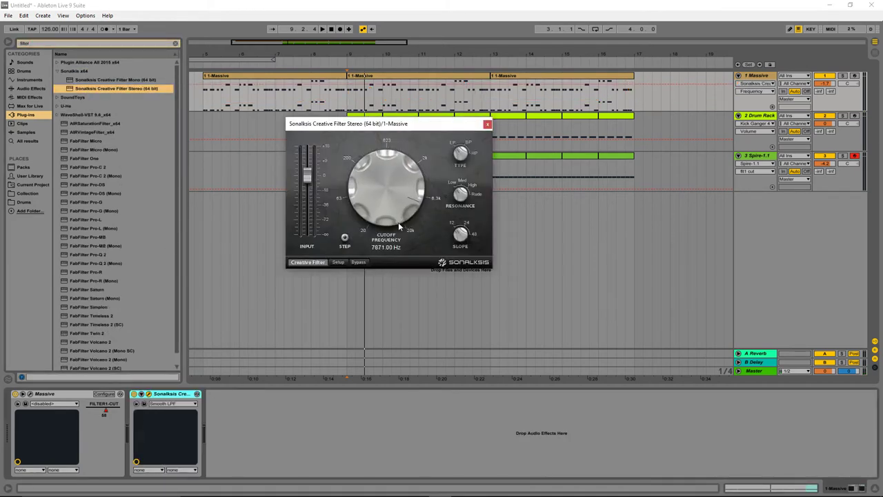
# - Adjust the Creative Filter's cutoff to about 7600 Hz while playing from bar 5, then close its editor and switch the filter off
pyautogui.moveTo(398, 222)
pyautogui.mouseDown()
pyautogui.moveTo(403, 233)
pyautogui.moveTo(406, 220)
pyautogui.mouseUp()
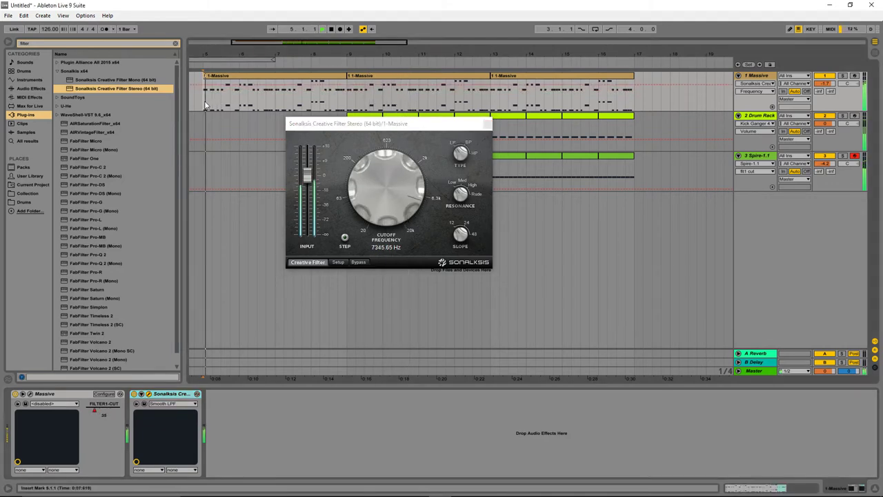
pyautogui.moveTo(391, 187)
pyautogui.mouseDown()
pyautogui.moveTo(394, 201)
pyautogui.moveTo(397, 193)
pyautogui.mouseUp()
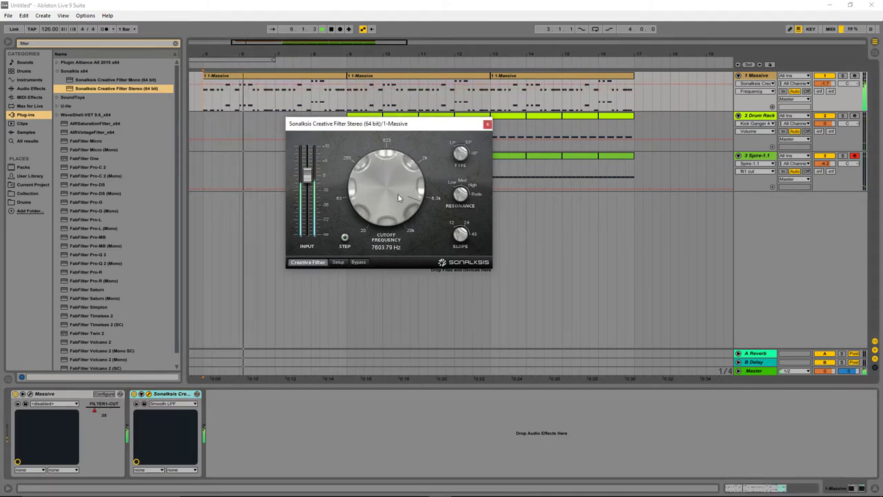
pyautogui.click(488, 124)
pyautogui.press('space')
# - Search the plug-ins for "wow", add WOW2 x64 after the Creative Filter on the Massive track, and start playback
pyautogui.click(67, 44)
pyautogui.write('wow')
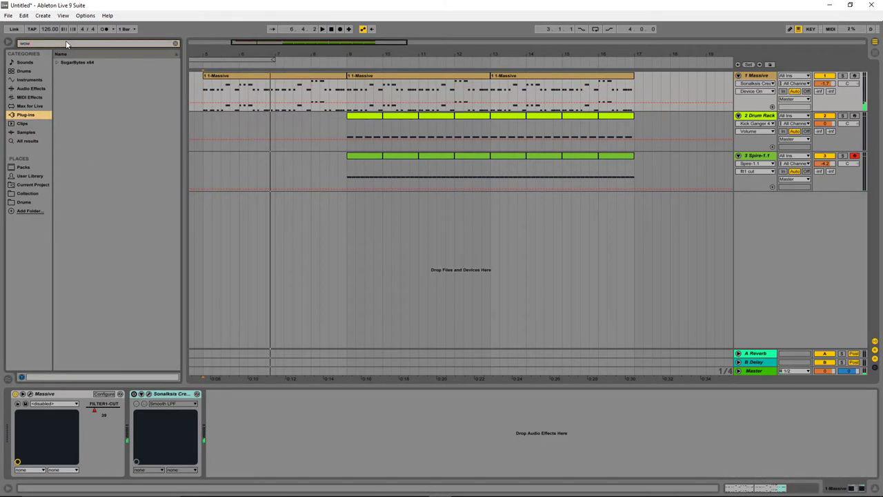
pyautogui.moveTo(76, 81); pyautogui.dragTo(222, 407)
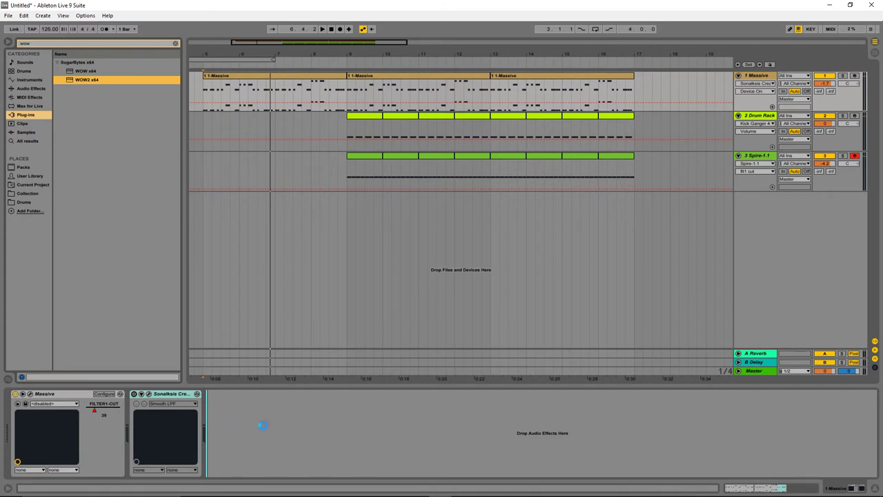
pyautogui.moveTo(263, 425); pyautogui.dragTo(263, 425)
pyautogui.press('space')
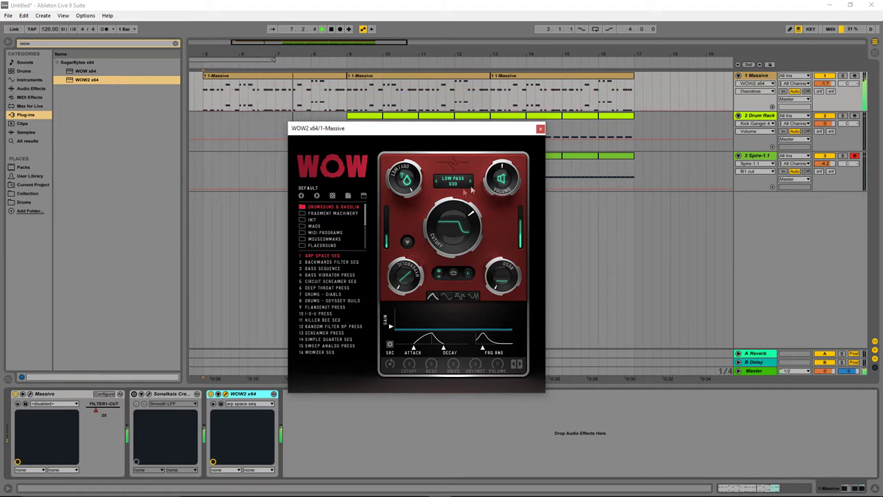
# - Try WOW2's vowel mode, resonance and cutoff on the playing melody, then switch the WOW2 device off
pyautogui.click(455, 274)
pyautogui.moveTo(510, 283); pyautogui.dragTo(510, 276)
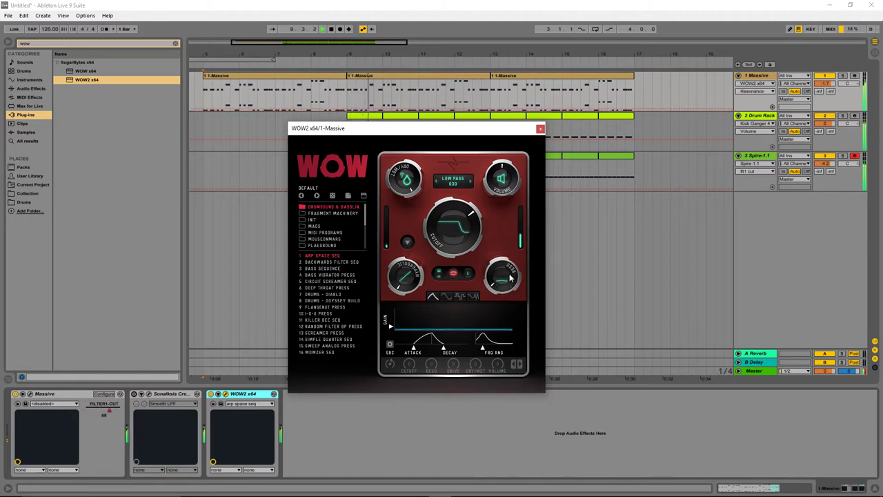
pyautogui.click(455, 274)
pyautogui.click(217, 395)
pyautogui.click(210, 394)
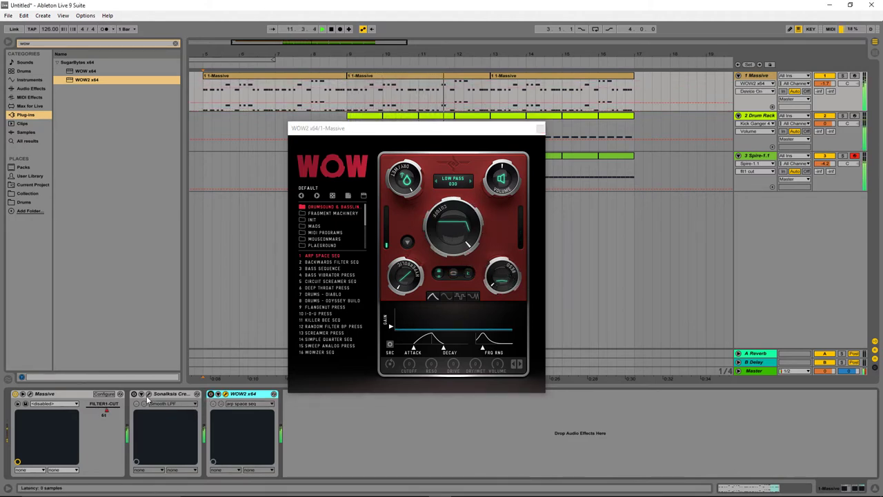
# - Switch the Sonalksis Creative Filter back on and close the WOW2 editor
pyautogui.click(134, 394)
pyautogui.click(531, 178)
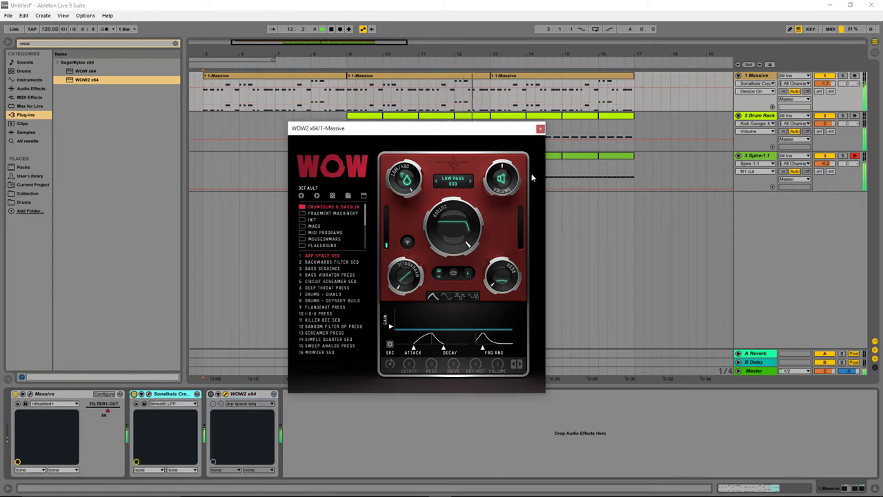
pyautogui.click(541, 128)
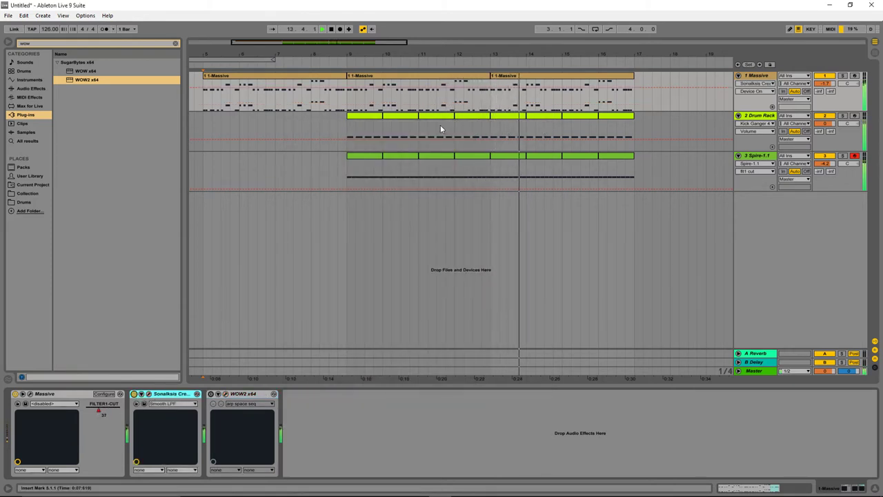
# - Duplicate the Massive track and delete the copy's clip before bar 9, then play the copy soloed from bar 9
pyautogui.rightClick(759, 76)
pyautogui.click(744, 92)
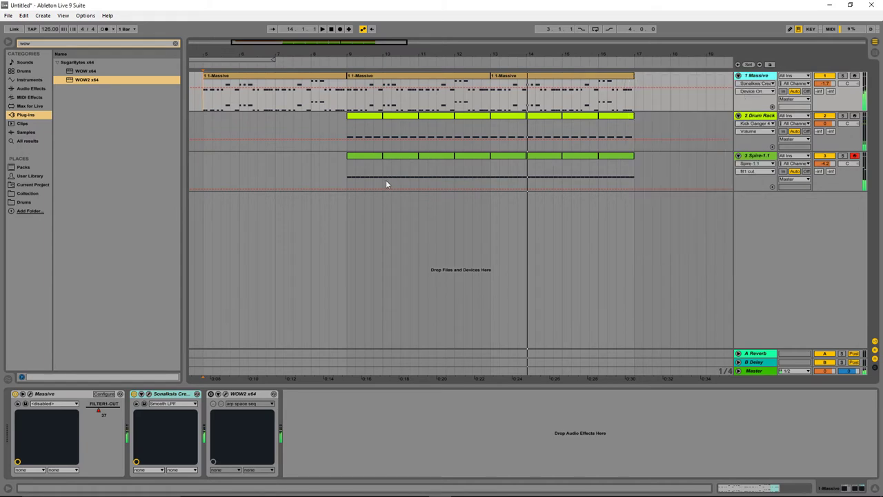
pyautogui.click(328, 134)
pyautogui.press('Delete')
pyautogui.click(350, 146)
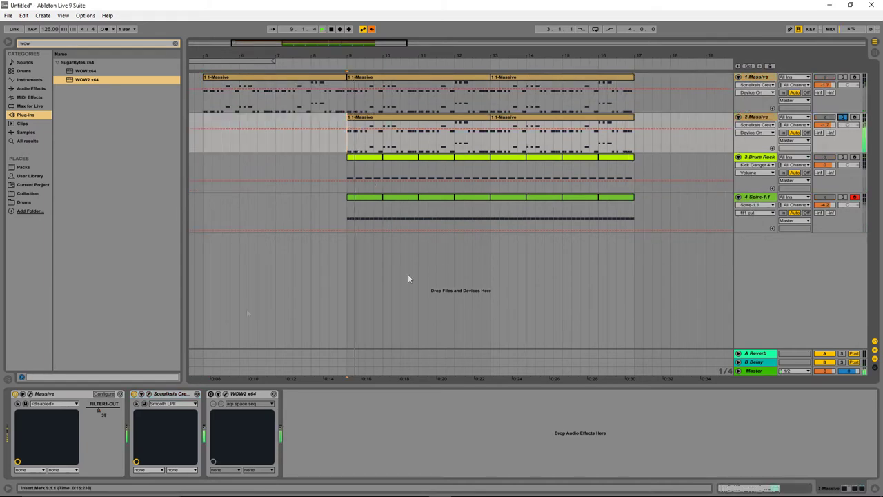
# - Open Massive on the duplicated track and load the ORG WHITER SHADE preset
pyautogui.click(31, 396)
pyautogui.click(502, 114)
pyautogui.click(510, 295)
pyautogui.moveTo(498, 98); pyautogui.dragTo(531, 131)
pyautogui.click(594, 153)
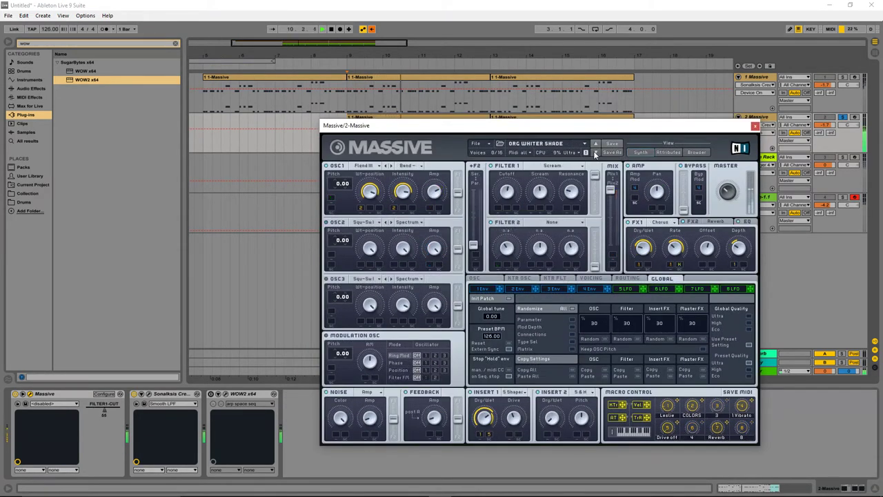
# - Raise the Dry/Wet amount of the FX2 Reverb in the duplicated track's Massive
pyautogui.moveTo(362, 126); pyautogui.dragTo(404, 117)
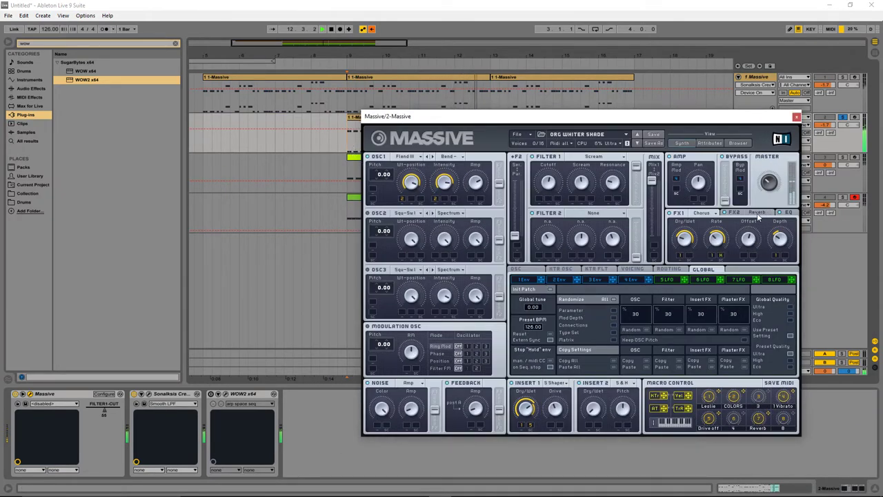
pyautogui.click(733, 212)
pyautogui.moveTo(692, 235); pyautogui.dragTo(702, 213)
# - Unsolo the duplicated Massive track, play all tracks from just before bar 9, and close the Massive editor
pyautogui.click(338, 133)
pyautogui.press('space')
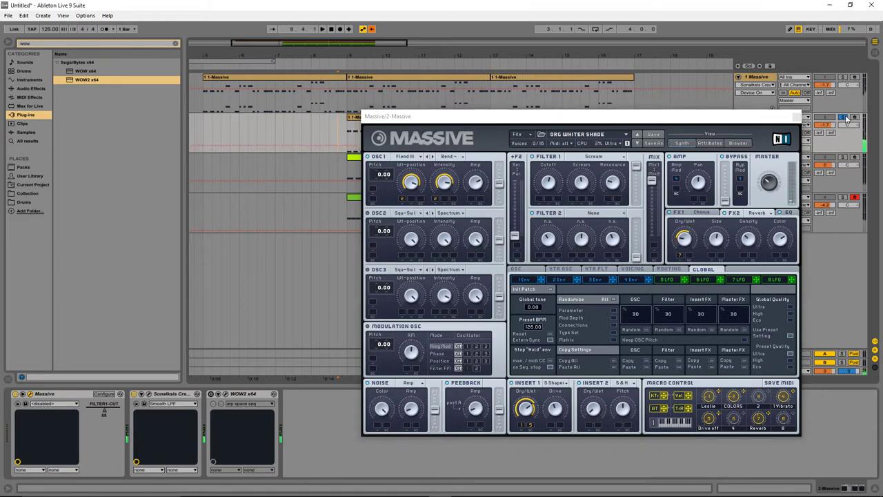
pyautogui.press('space')
pyautogui.click(797, 117)
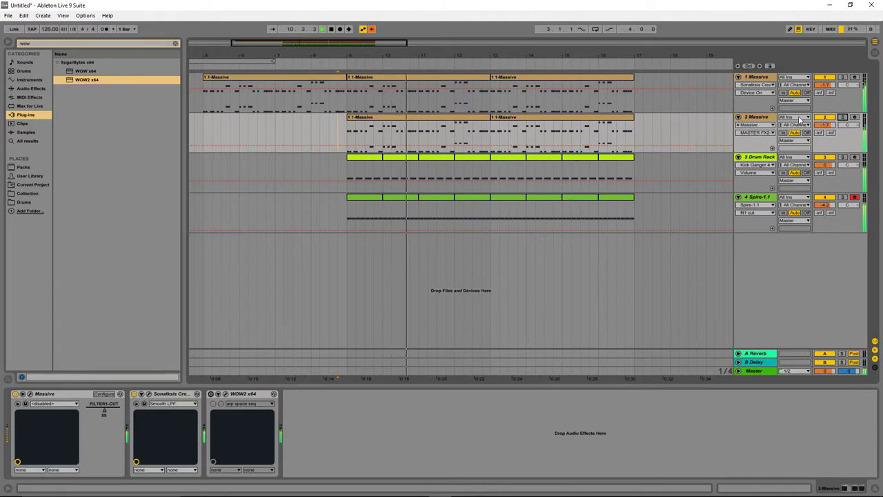
pyautogui.press('space')
pyautogui.click(761, 119)
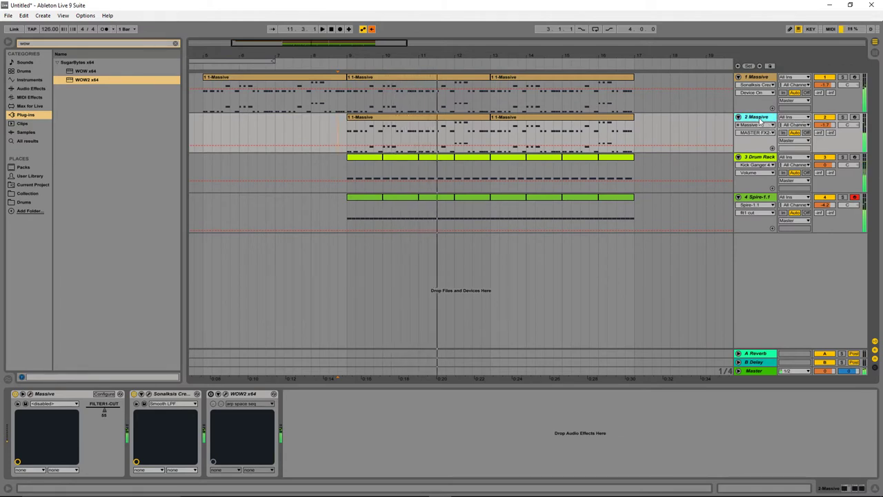
# - Search the audio effects for "compre" and add the Compressor at the end of the 2 Massive track's device chain
pyautogui.click(32, 43)
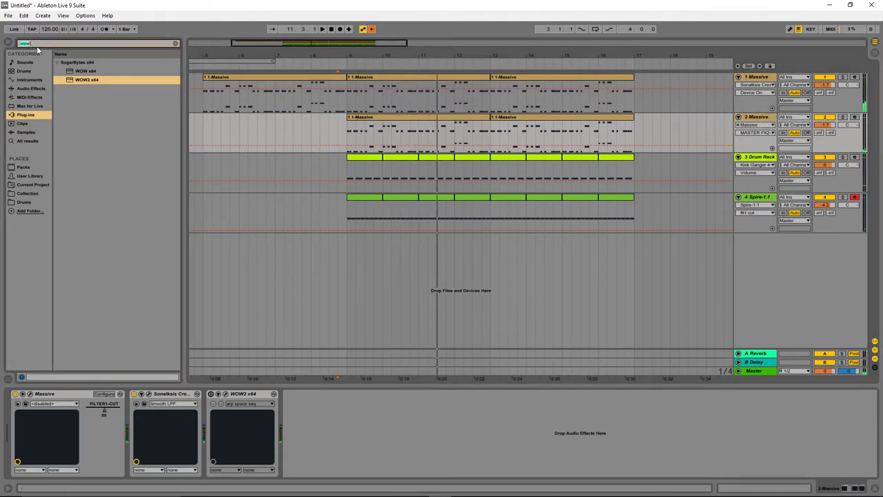
pyautogui.write('compre')
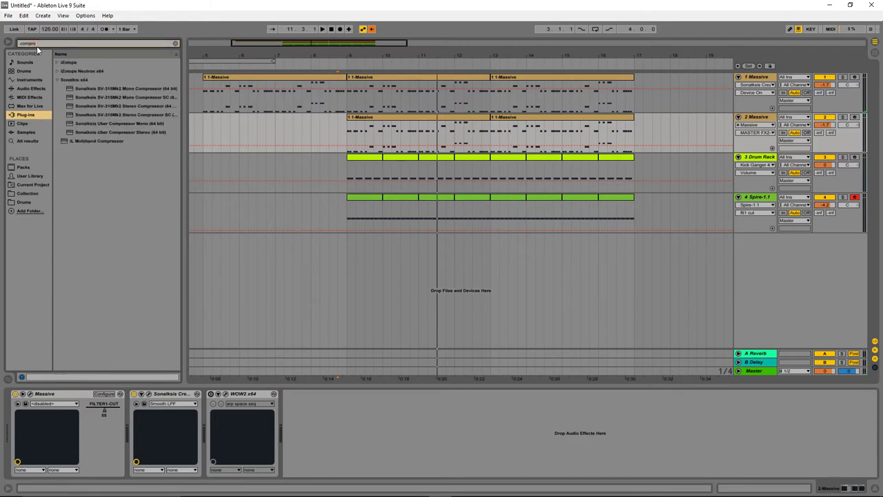
pyautogui.click(38, 99)
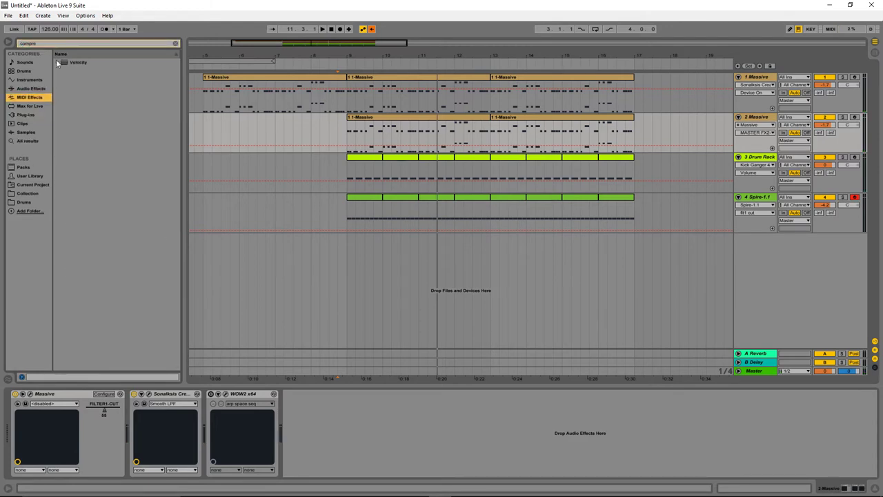
pyautogui.click(35, 89)
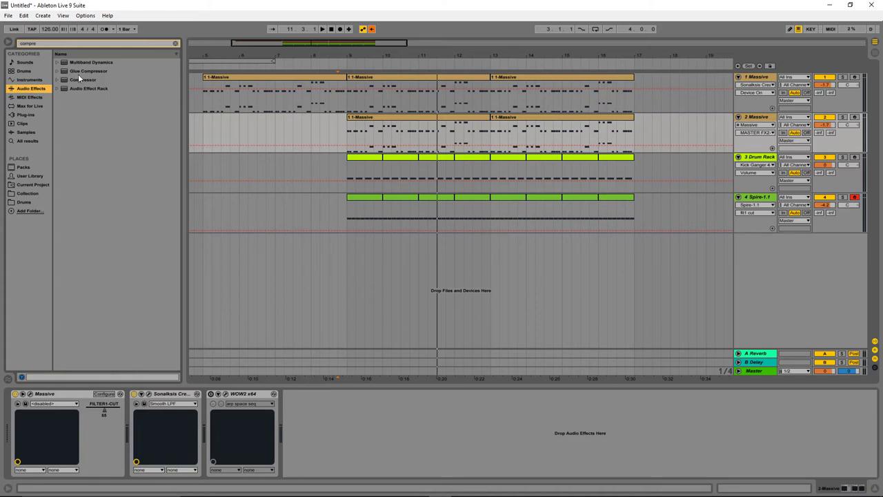
pyautogui.moveTo(80, 80); pyautogui.dragTo(175, 172)
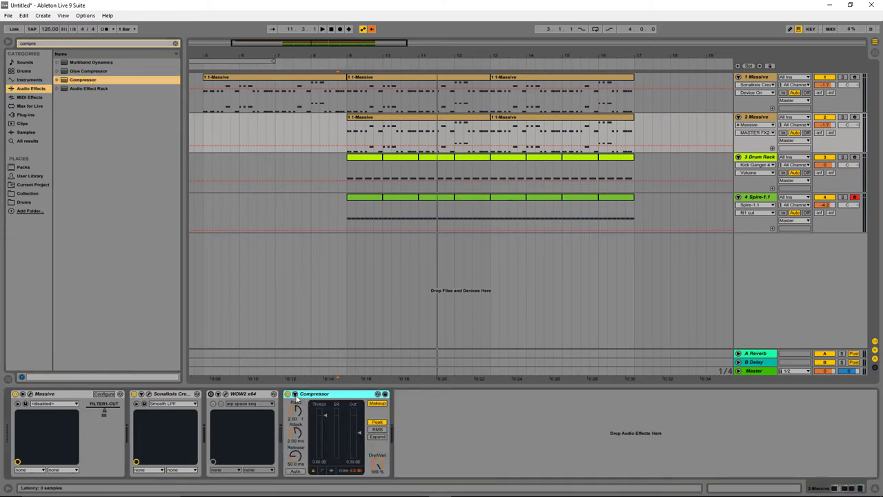
# - Enable the Compressor's sidechain with audio from 3-Drum Rack, tapped at Kick Ganger 4 Post FX
pyautogui.click(295, 394)
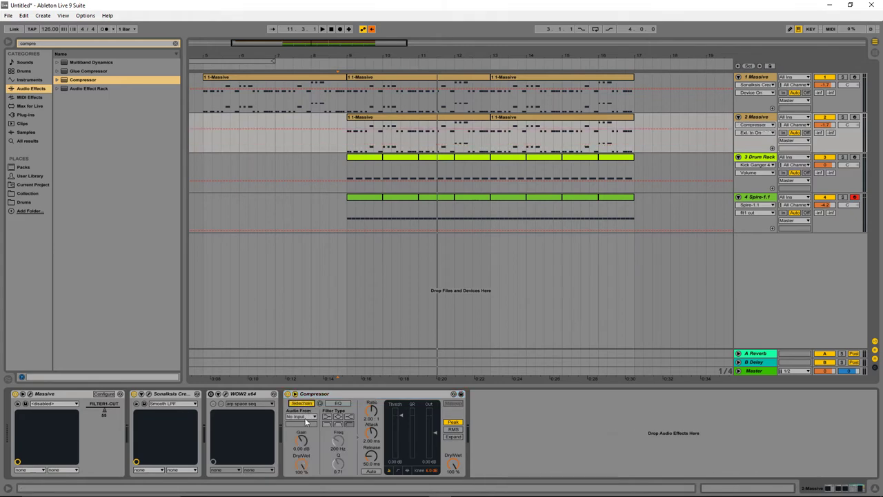
pyautogui.click(306, 418)
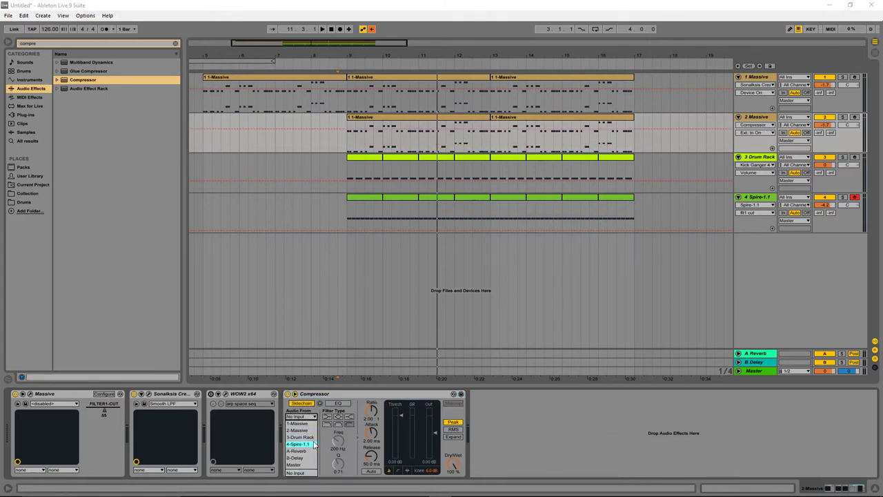
pyautogui.click(308, 424)
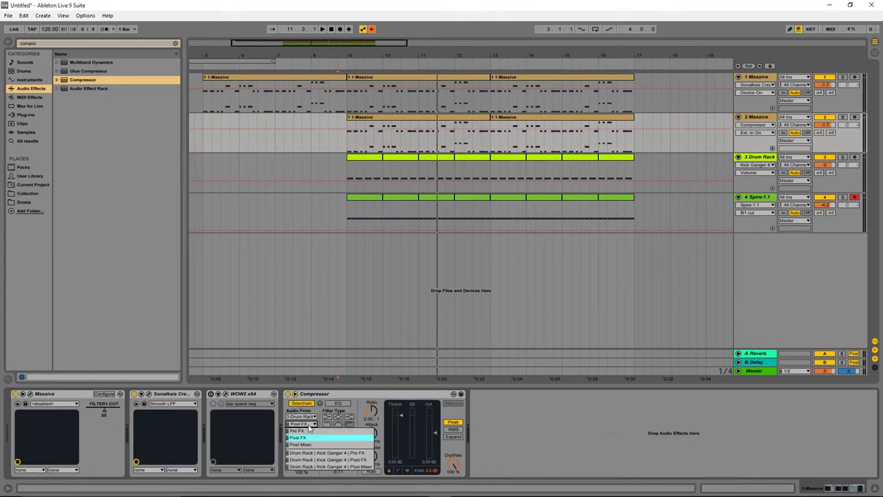
pyautogui.click(335, 458)
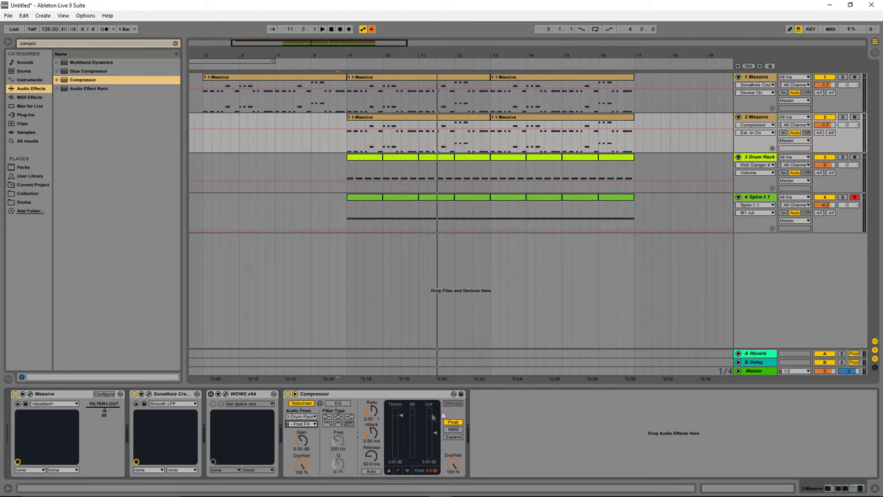
# - Lower the 2 Massive Compressor's threshold to about -17.5 dB during playback and copy the device to the end of the 1 Massive chain
pyautogui.press('space')
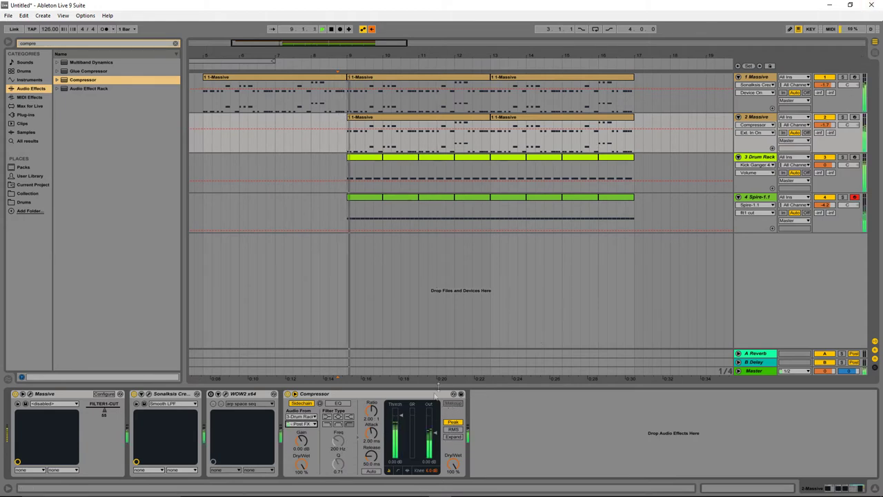
pyautogui.moveTo(402, 423); pyautogui.dragTo(403, 439)
pyautogui.rightClick(419, 393)
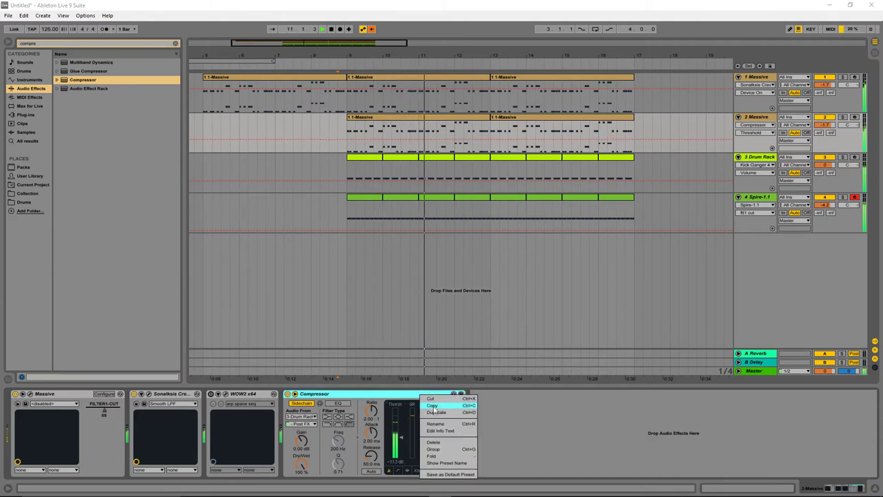
pyautogui.click(435, 407)
pyautogui.click(761, 77)
pyautogui.rightClick(480, 394)
pyautogui.click(504, 397)
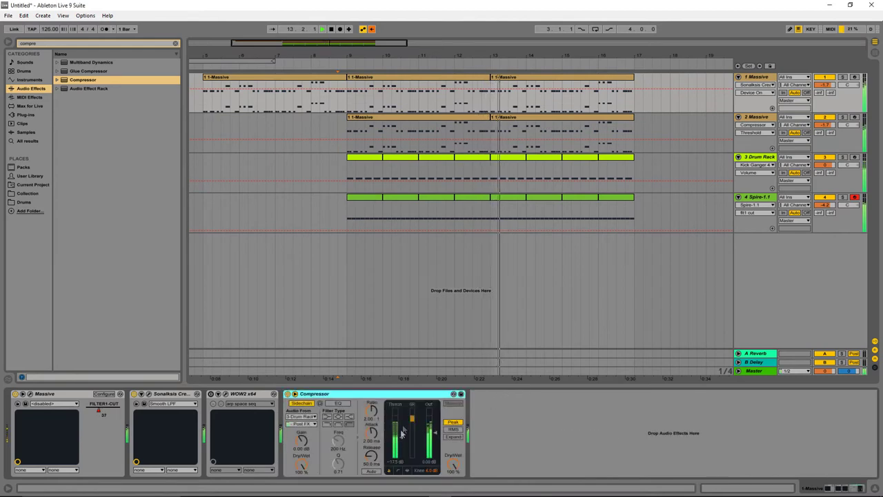
# - Play from bar 9 and set the threshold of the 1 Massive track's Compressor to about -18.7 dB
pyautogui.click(347, 104)
pyautogui.press('space')
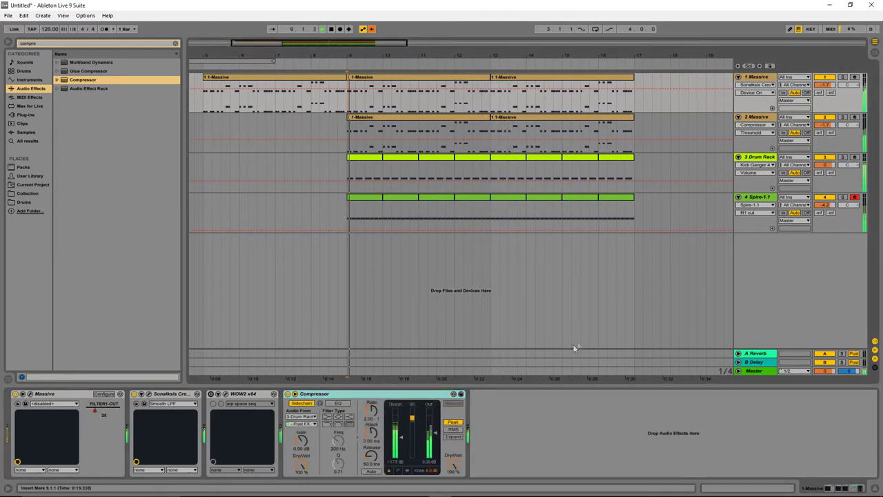
pyautogui.moveTo(400, 439); pyautogui.dragTo(404, 444)
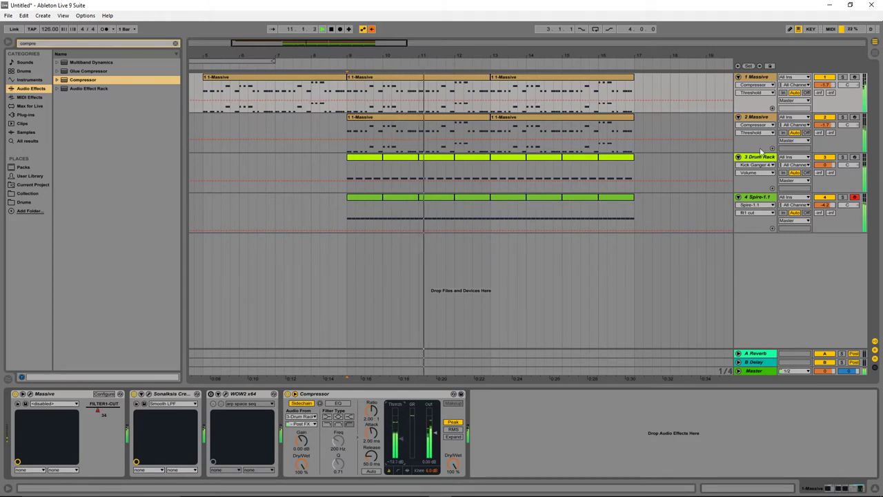
# - Solo the 2 Massive track, lower its Compressor threshold to -24.0 dB, and replay bar 9 with all tracks unsoloed
pyautogui.click(843, 117)
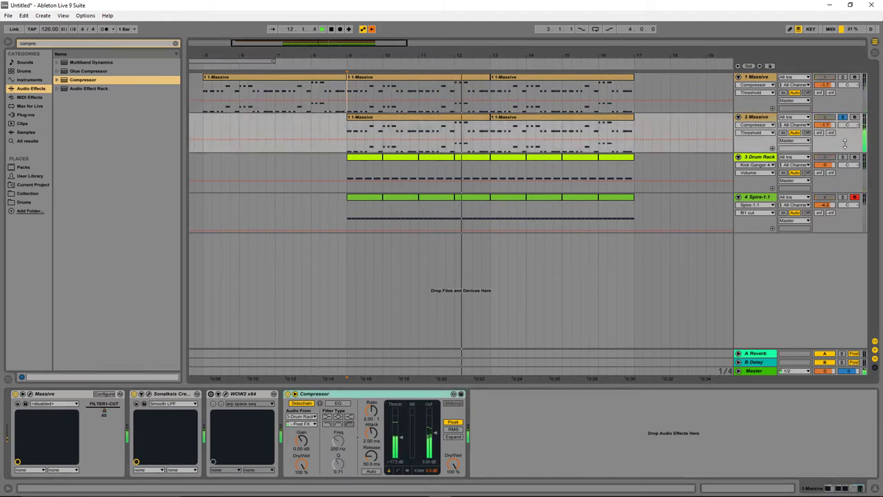
pyautogui.moveTo(404, 445); pyautogui.dragTo(404, 455)
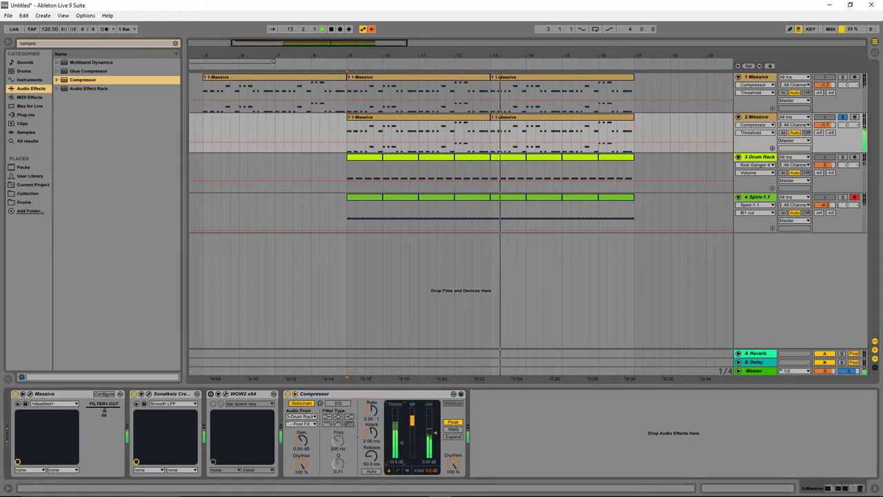
pyautogui.press('space')
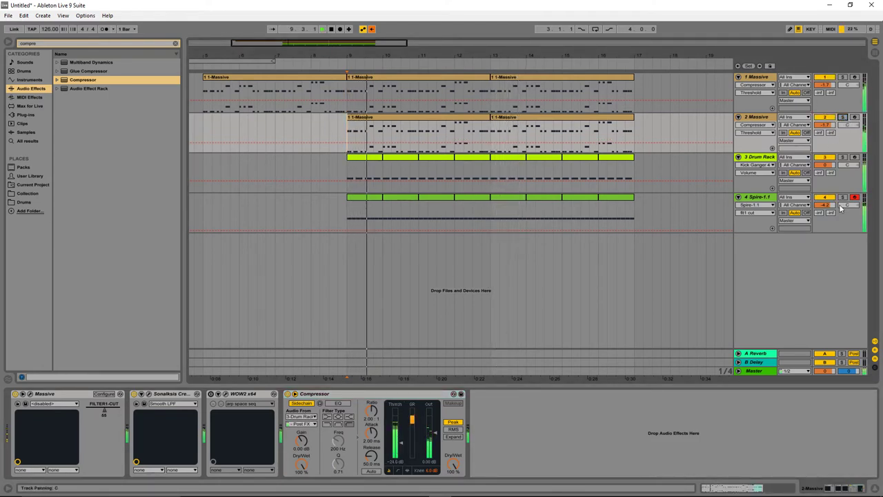
pyautogui.press('space')
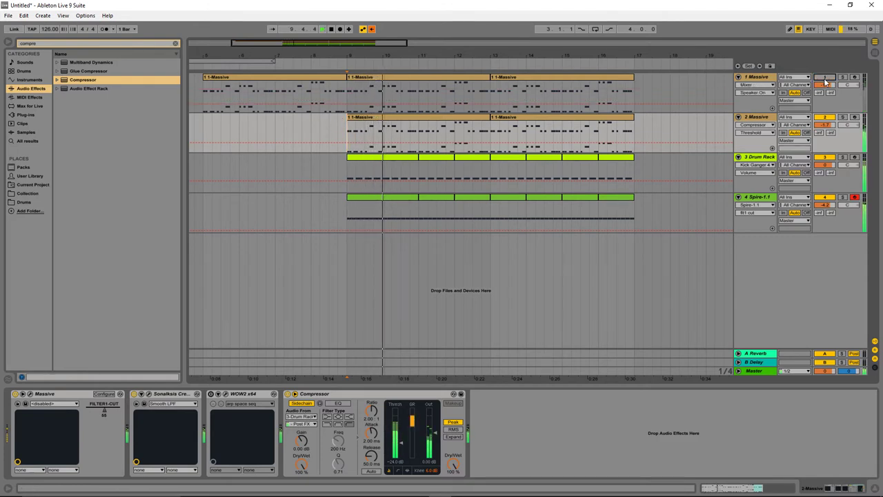
# - Delete the 1 Massive clip material in bars 9 to 11 and 13 to 16, keeping only bar 12 of the drop
pyautogui.moveTo(348, 81); pyautogui.dragTo(456, 83)
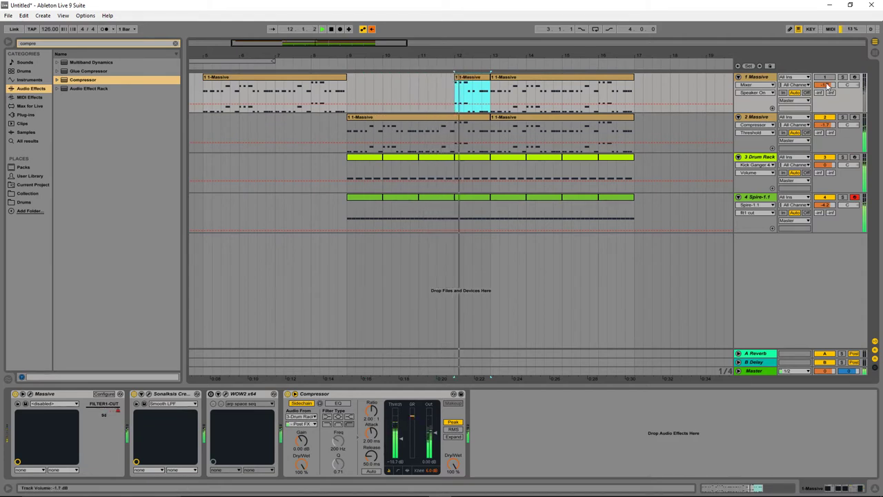
pyautogui.click(503, 81)
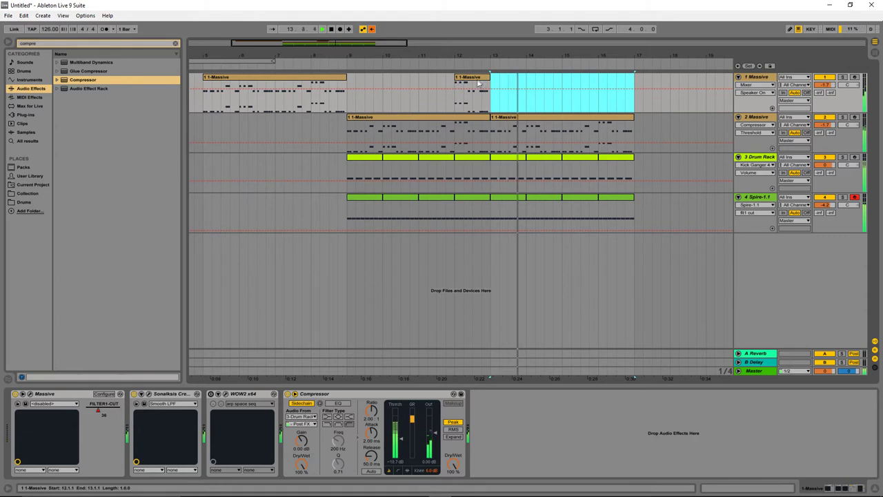
# - Show the 1 Massive track's FILTER1-CUT automation, reshape bar 12 into a curved rise peaking near the bar's end, and play it
pyautogui.click(755, 85)
pyautogui.click(755, 103)
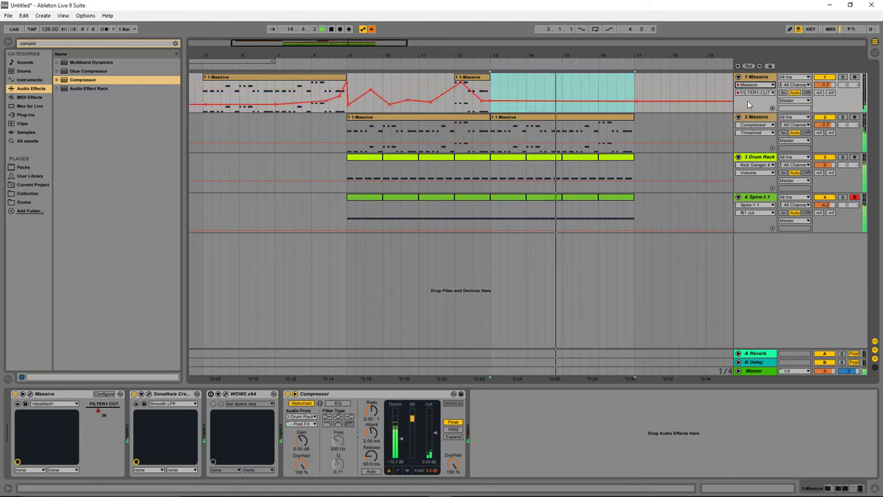
pyautogui.moveTo(460, 83); pyautogui.dragTo(464, 86)
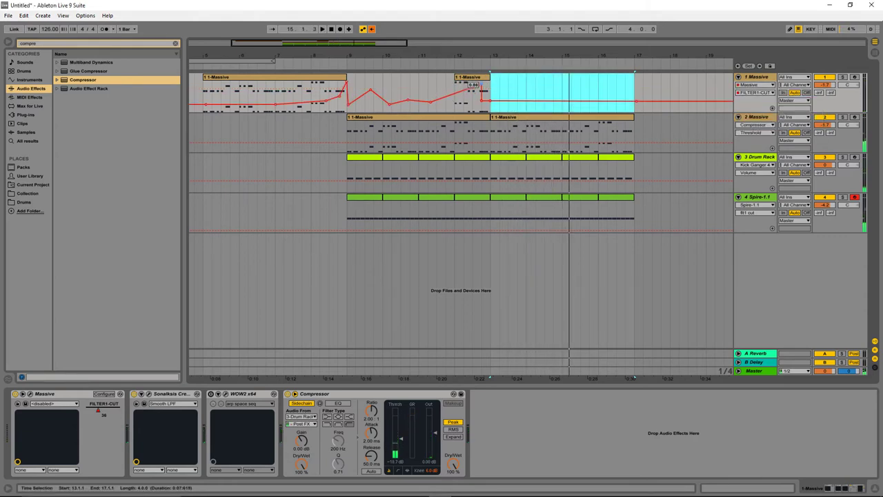
pyautogui.moveTo(475, 91); pyautogui.dragTo(476, 94)
pyautogui.press('space')
pyautogui.click(454, 89)
pyautogui.press('space')
pyautogui.press('space')
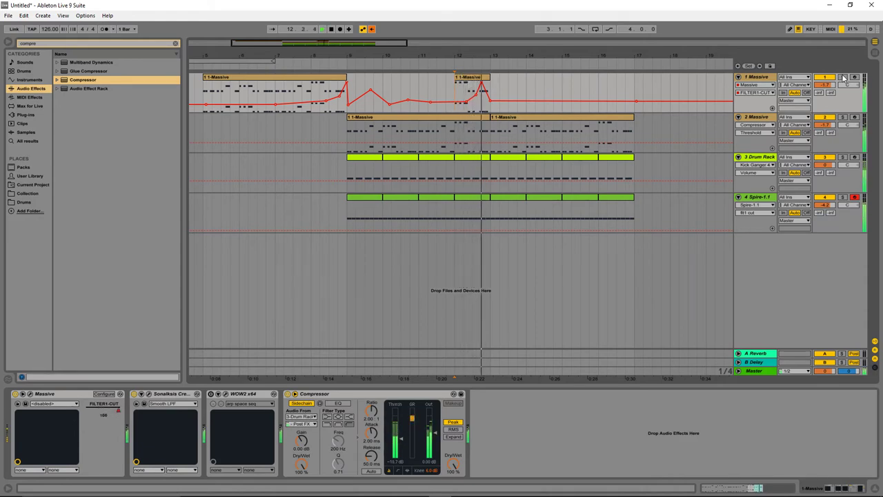
# - Duplicate the bar 12 clip of 1 Massive through to bar 16, and delete the copies in bars 13 to 15
pyautogui.hotkey('ctrl', 'd')
pyautogui.hotkey('ctrl', 'd')
pyautogui.hotkey('ctrl', 'd')
pyautogui.hotkey('ctrl', 'd')
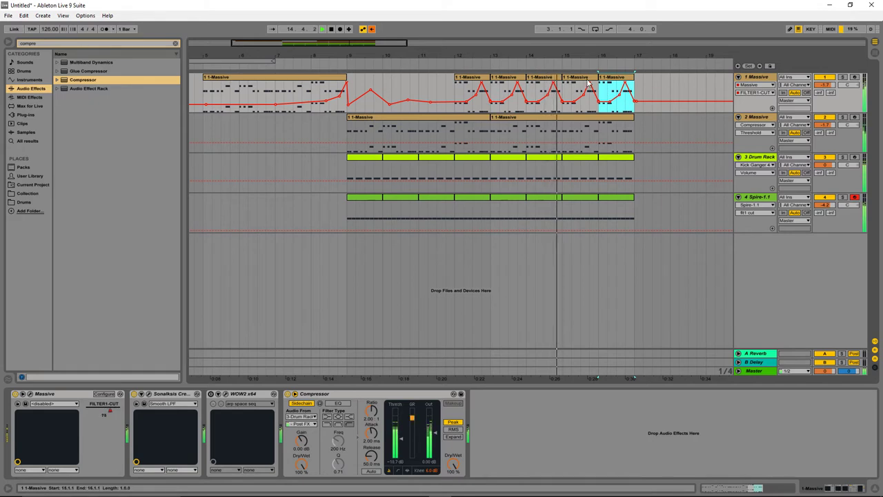
pyautogui.click(586, 78)
pyautogui.press('Delete')
pyautogui.moveTo(572, 88); pyautogui.dragTo(492, 91)
pyautogui.press('Delete')
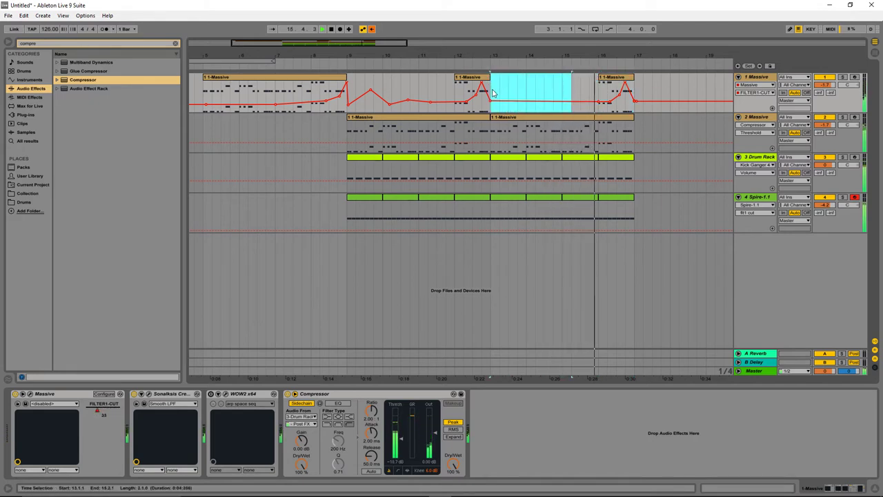
# - Play from bar 9 and solo the 4 Spire-1.1 track
pyautogui.click(347, 144)
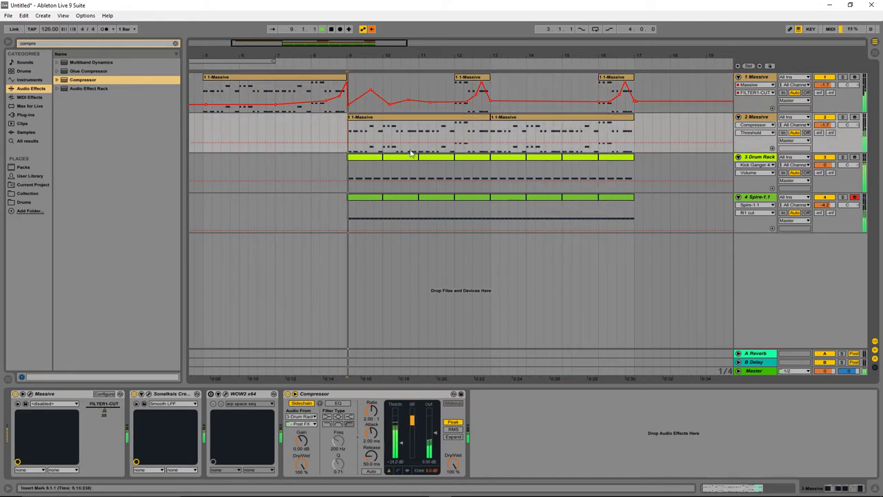
pyautogui.click(840, 221)
pyautogui.rightClick(119, 398)
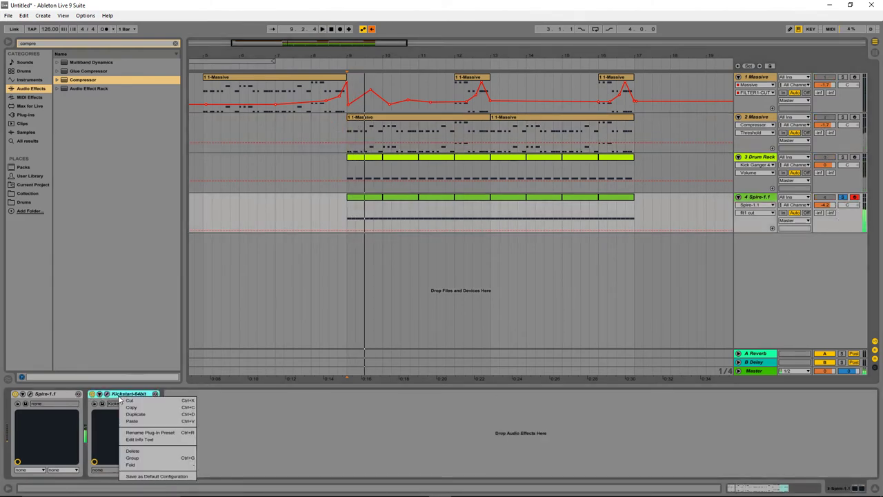
pyautogui.click(134, 421)
pyautogui.rightClick(239, 395)
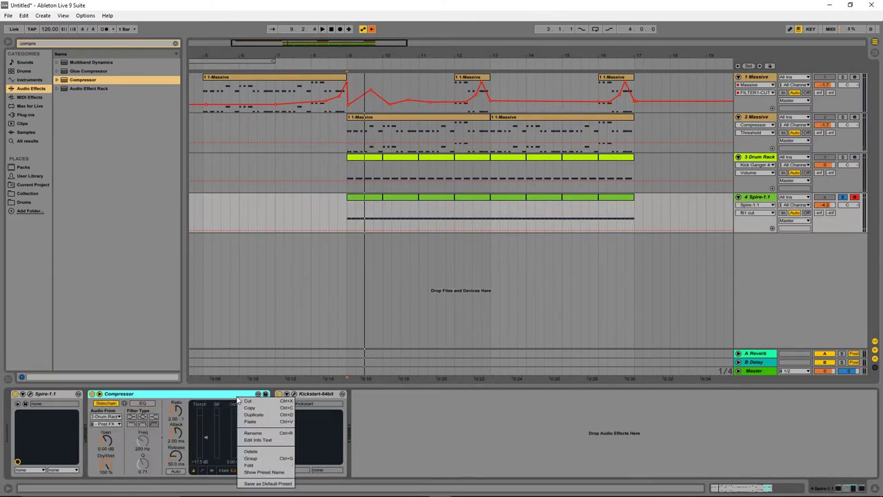
pyautogui.click(249, 451)
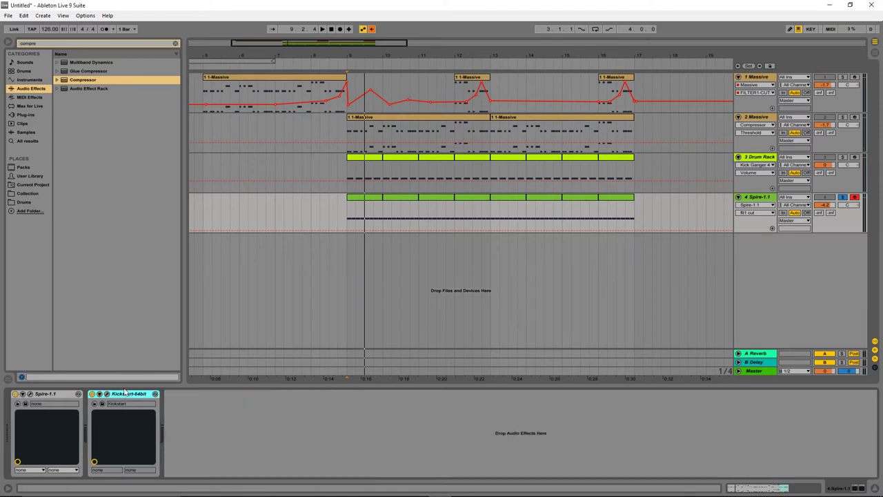
# - Delete Kickstart-64bit from the Spire track and replace it with a copy of the 2 Massive track's sidechained Compressor
pyautogui.rightClick(125, 395)
pyautogui.click(159, 450)
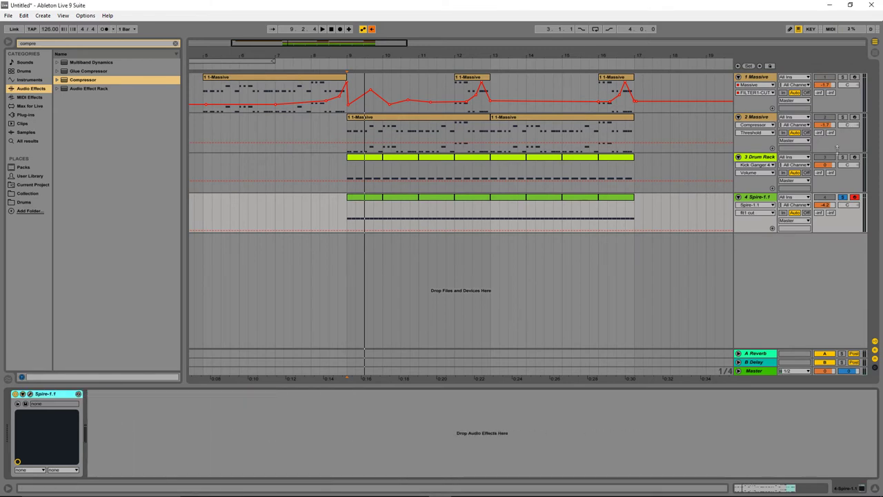
pyautogui.click(838, 144)
pyautogui.rightClick(317, 396)
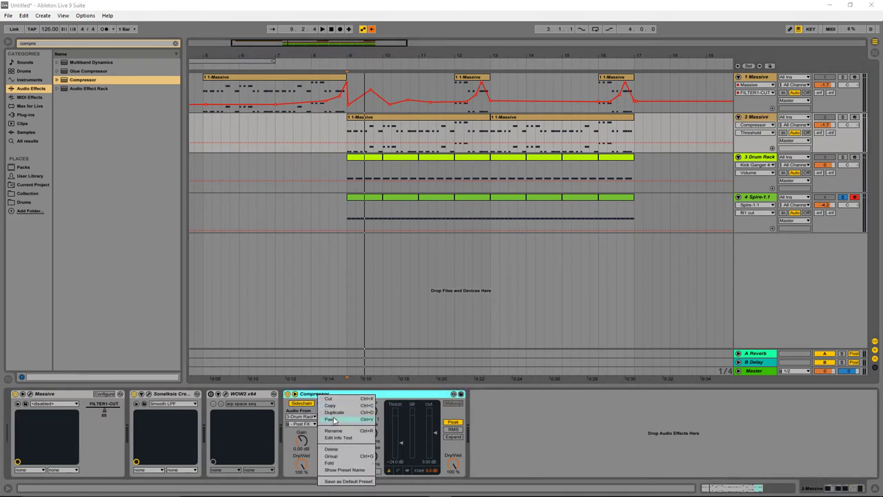
pyautogui.click(335, 406)
pyautogui.click(771, 198)
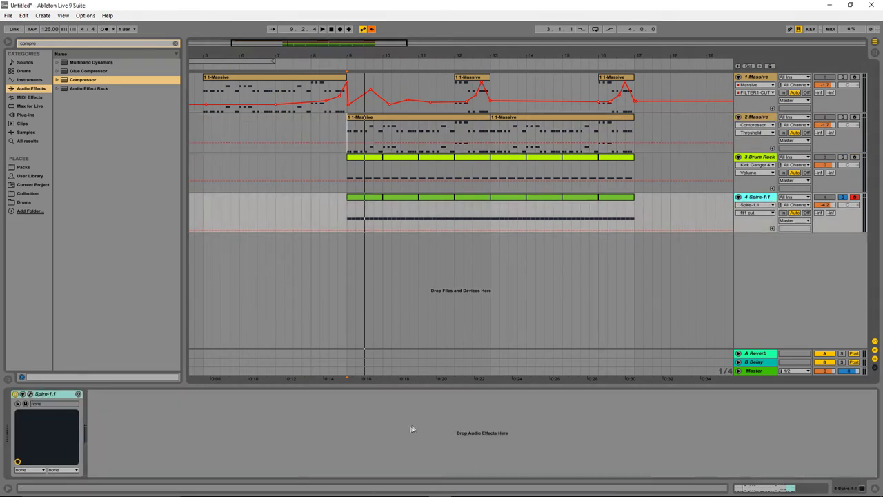
pyautogui.hotkey('ctrl', 'v')
# - Unsolo Spire, play from just before bar 9, and set its Compressor to about 184 ms release and -24.0 dB threshold
pyautogui.click(347, 213)
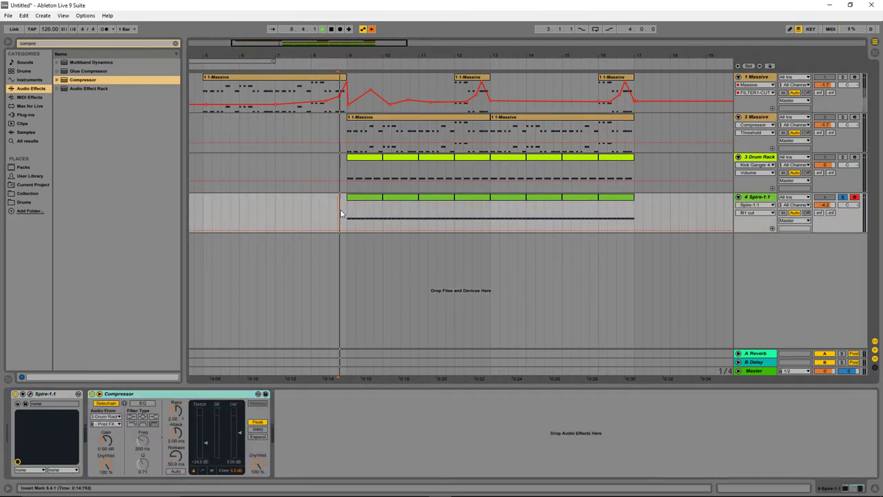
pyautogui.press('space')
pyautogui.press('space')
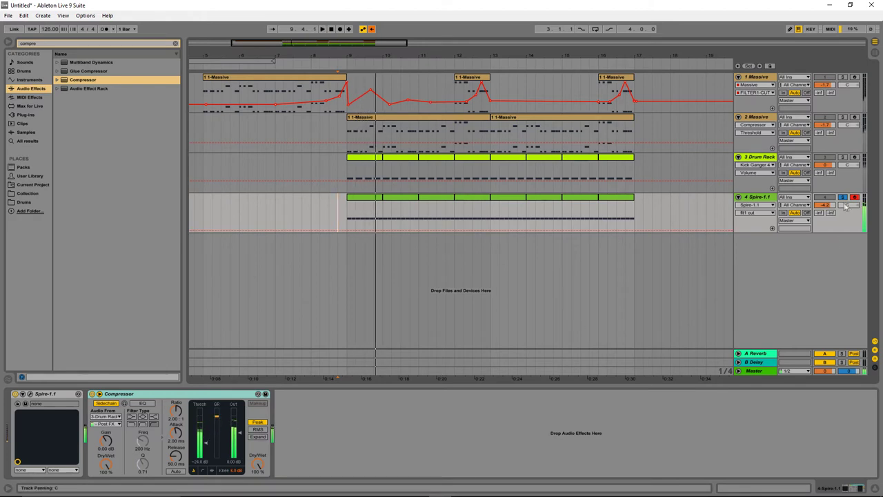
pyautogui.press('space')
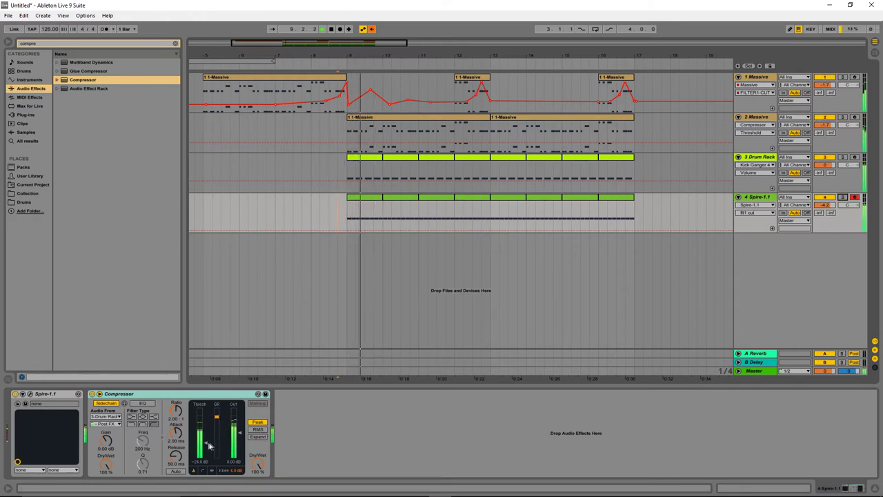
pyautogui.moveTo(206, 443); pyautogui.dragTo(202, 450)
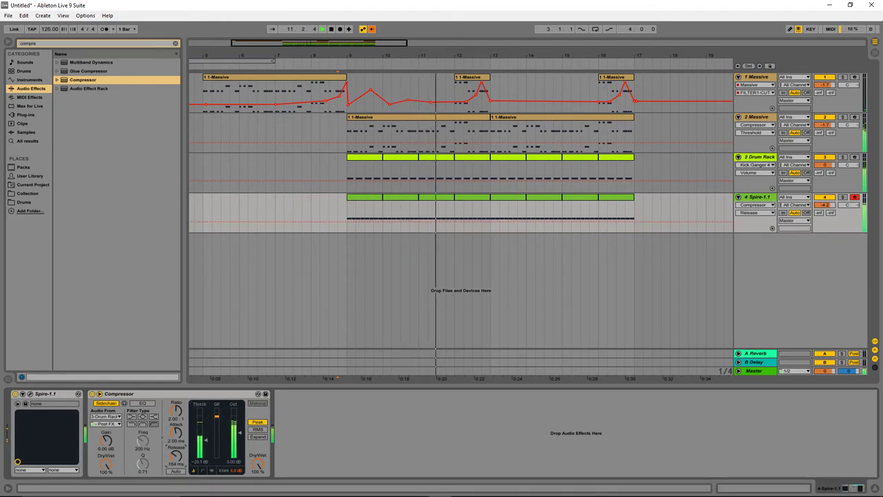
pyautogui.moveTo(206, 442); pyautogui.dragTo(206, 446)
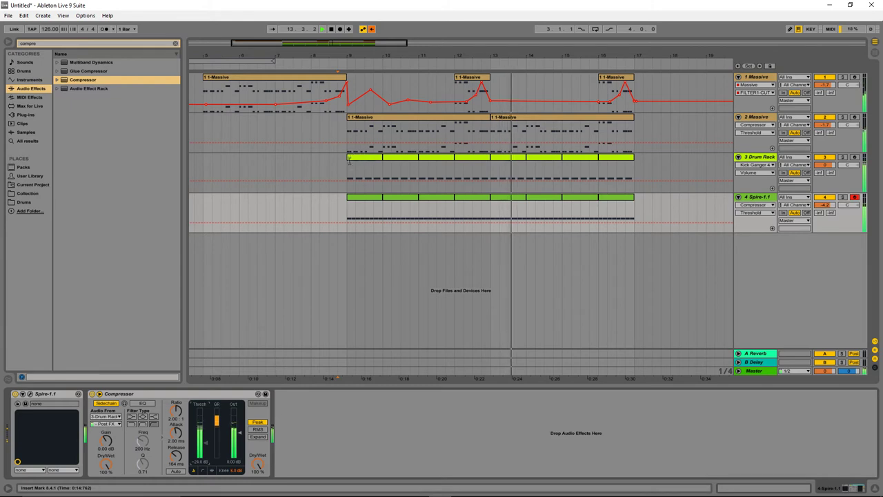
# - Solo 2 Massive from bar 9, set its Compressor to about 184 ms release and -16.9 dB threshold, and unsolo it
pyautogui.click(347, 131)
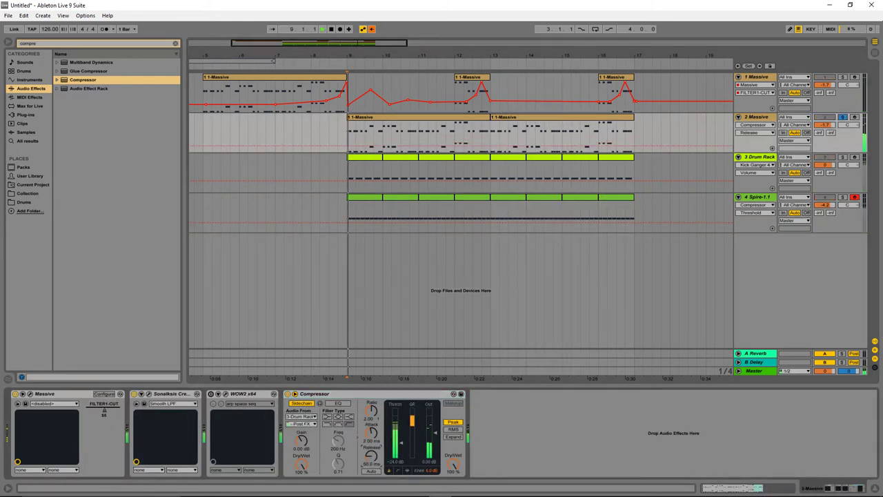
pyautogui.moveTo(372, 455); pyautogui.dragTo(371, 464)
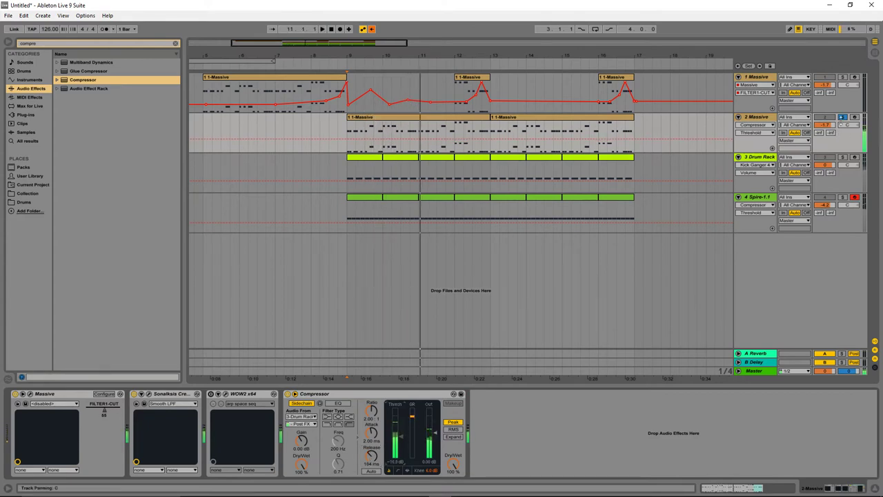
pyautogui.click(842, 118)
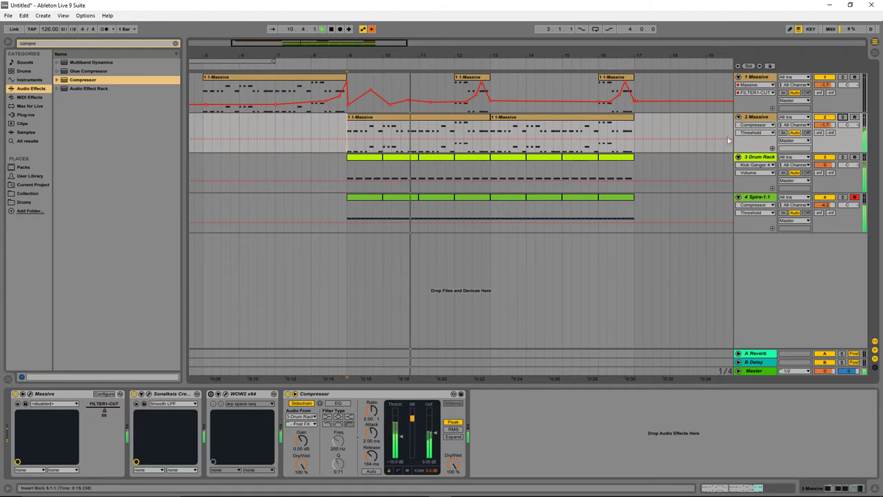
# - Set the release of the 1 Massive track's Compressor to about 88.7 ms
pyautogui.click(756, 78)
pyautogui.click(372, 462)
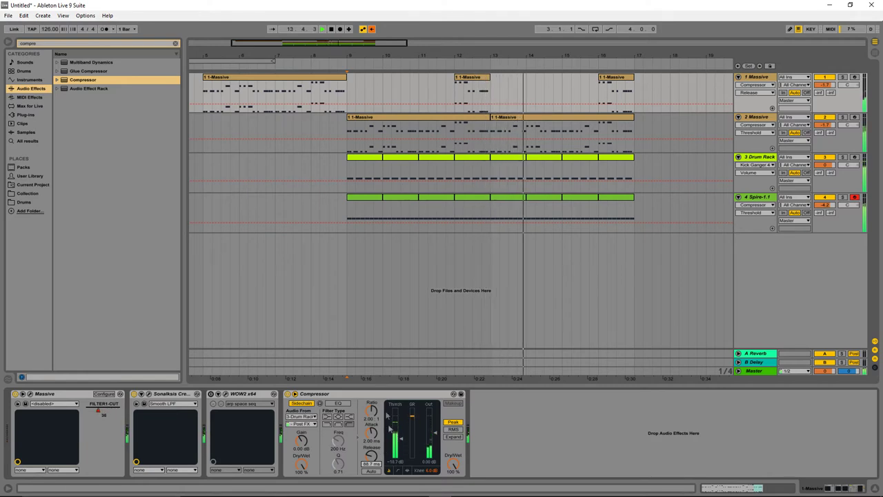
# - Solo the 1 Massive track, play its build-up section before bar 9, and open its Massive editor
pyautogui.click(285, 91)
pyautogui.press('space')
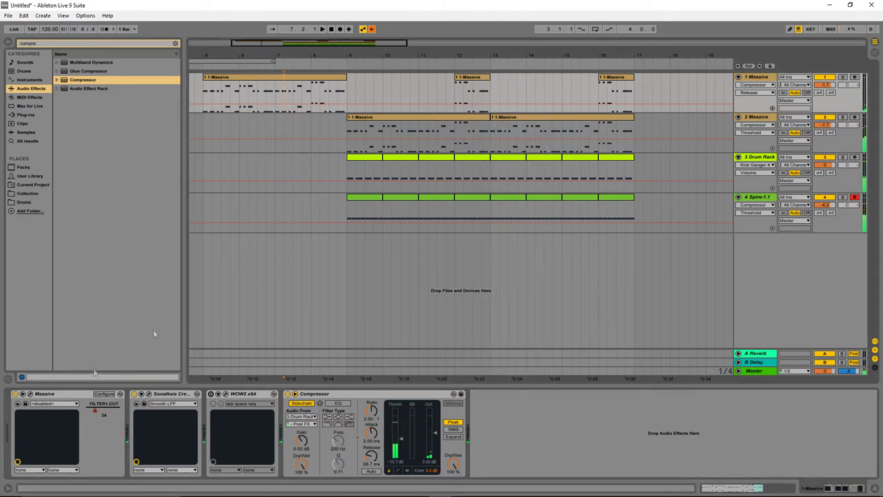
pyautogui.click(841, 78)
pyautogui.press('space')
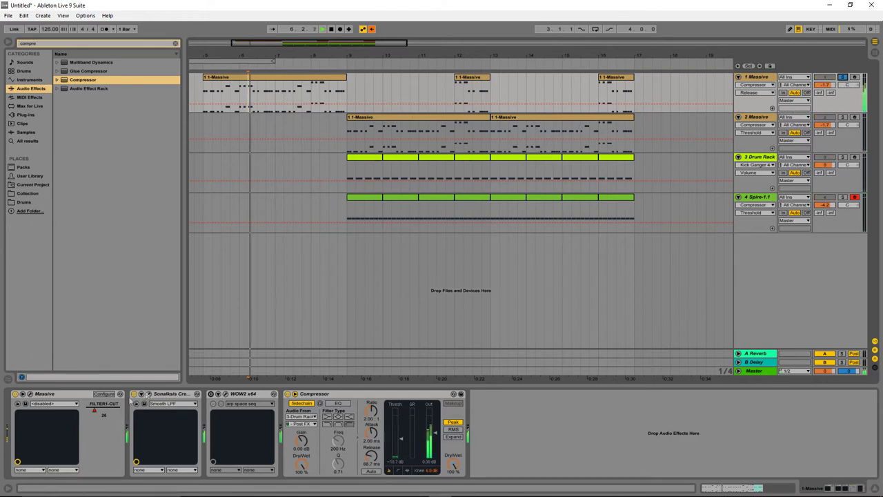
pyautogui.click(30, 394)
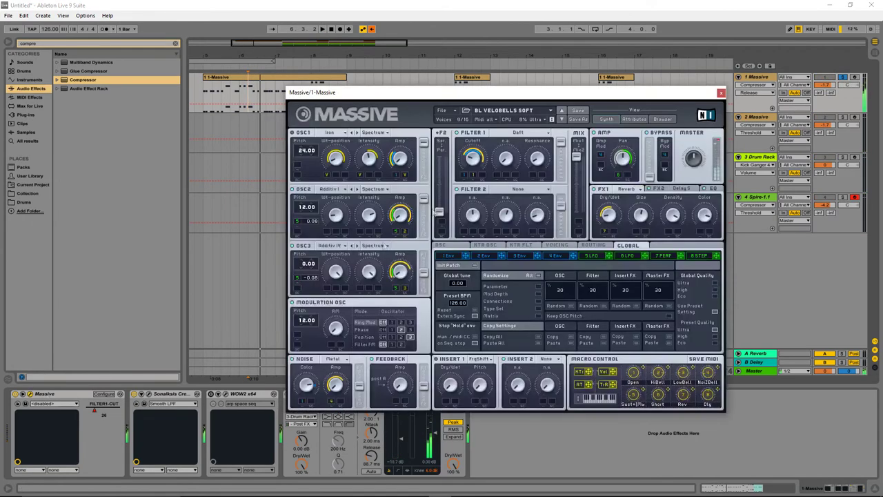
# - Audition other Massive presets on the 1 Massive track, including BL Wood Congas, BRS Synth Horns, KEY David Foster Piano, BL VeloBells Soft and BL Tubulars
pyautogui.click(562, 120)
pyautogui.click(562, 120)
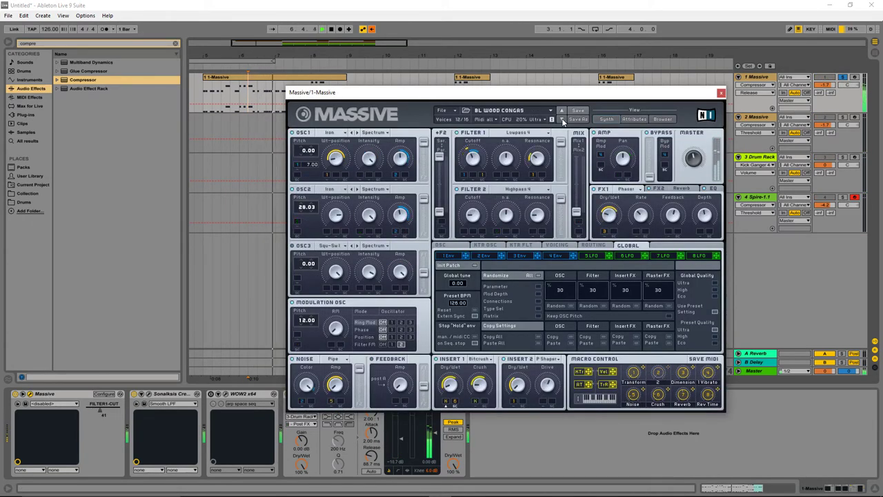
pyautogui.click(563, 120)
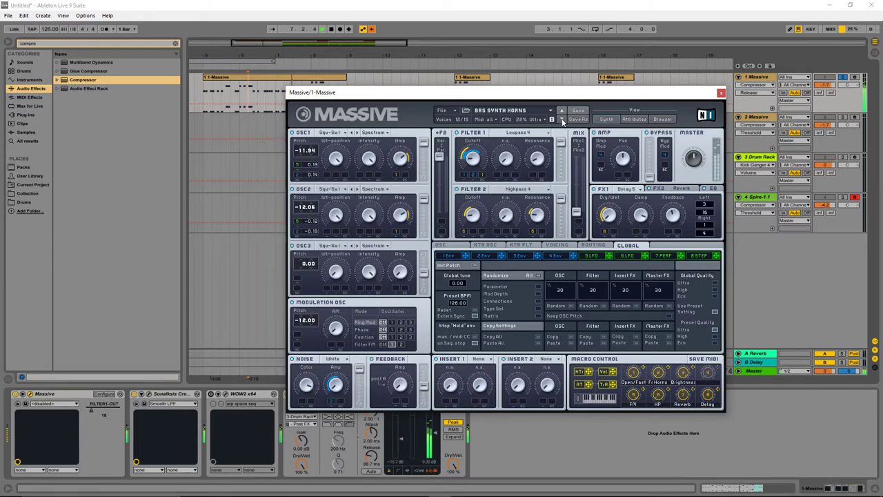
pyautogui.click(563, 119)
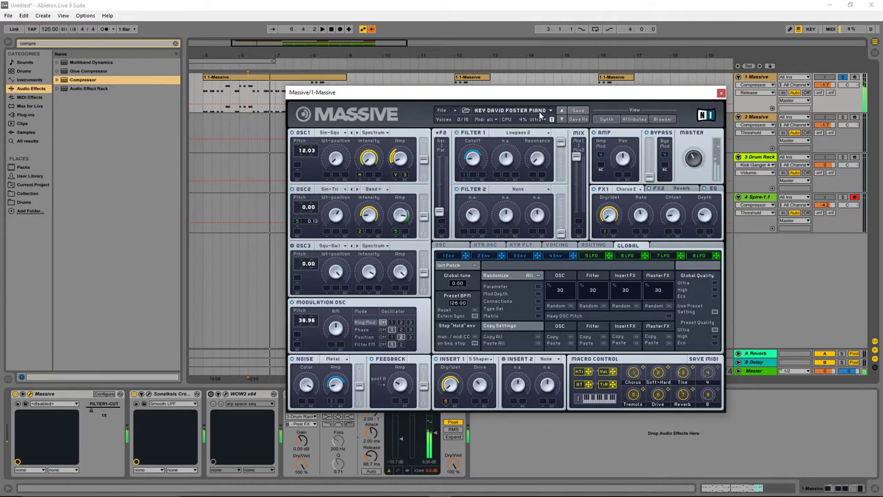
pyautogui.click(544, 112)
pyautogui.scroll(-3, 504, 341)
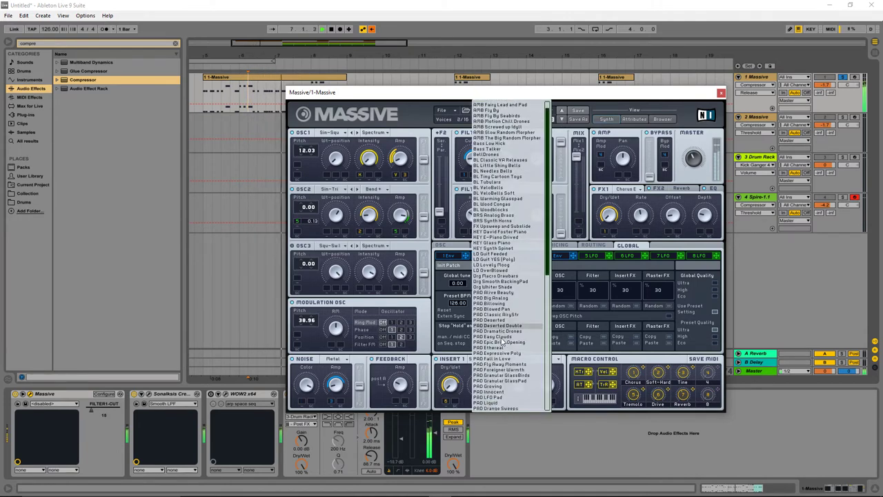
pyautogui.scroll(2, 504, 340)
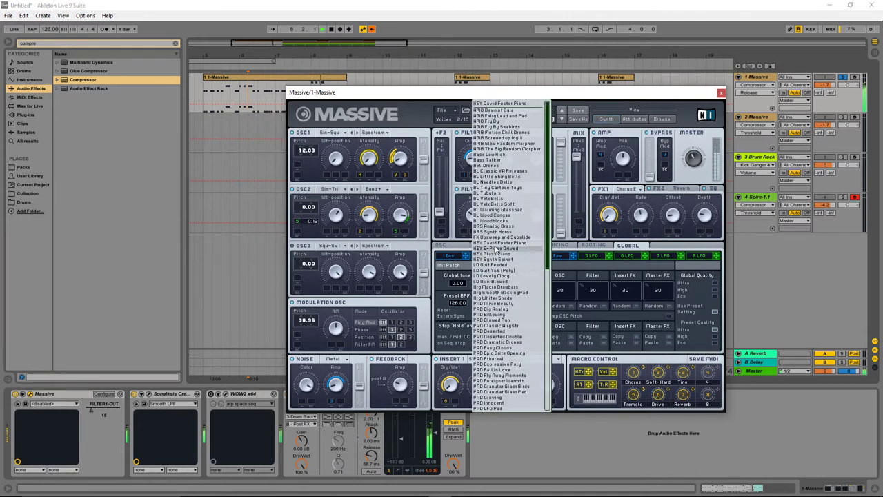
pyautogui.click(494, 205)
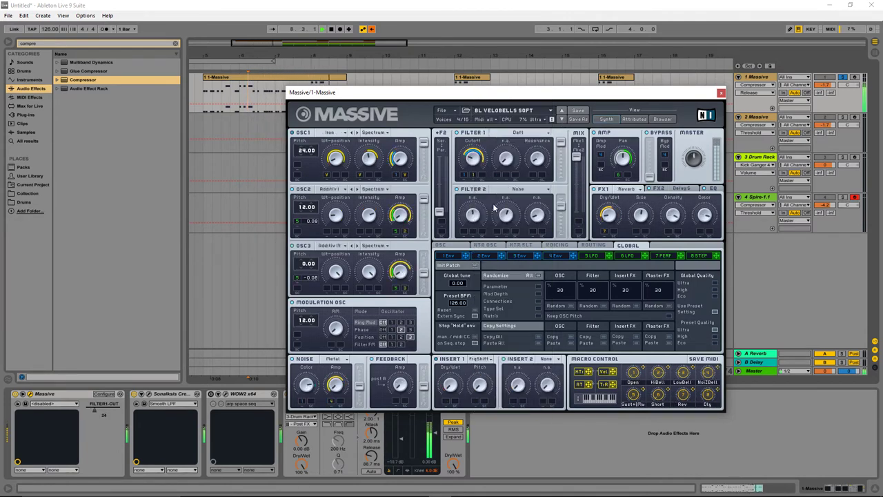
pyautogui.click(562, 112)
pyautogui.click(561, 112)
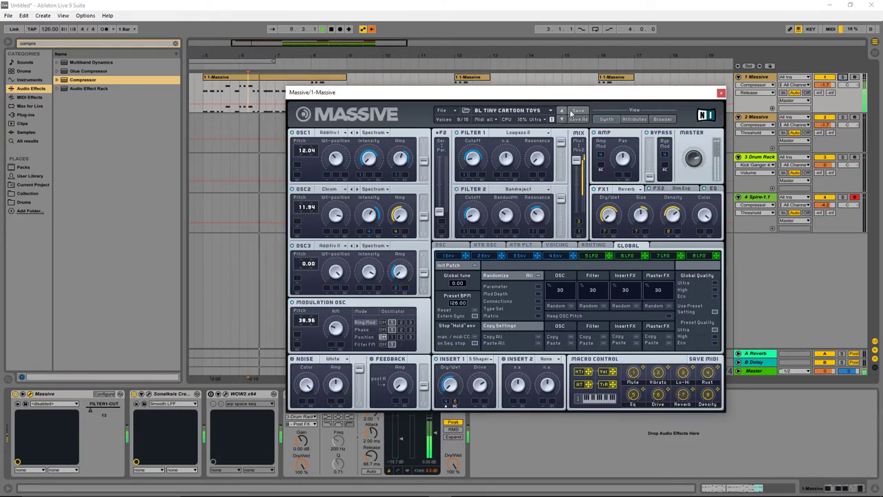
pyautogui.click(563, 119)
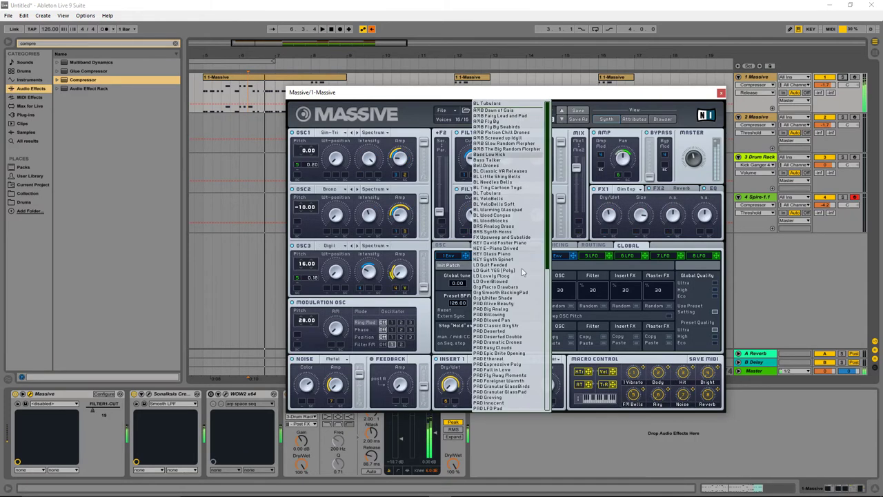
# - Try the STR Warm & Light Stringpad preset in Massive, settle on STR Pizzicato Orchestra, and close the editor
pyautogui.scroll(-1, 485, 372)
pyautogui.moveTo(547, 271); pyautogui.dragTo(544, 371)
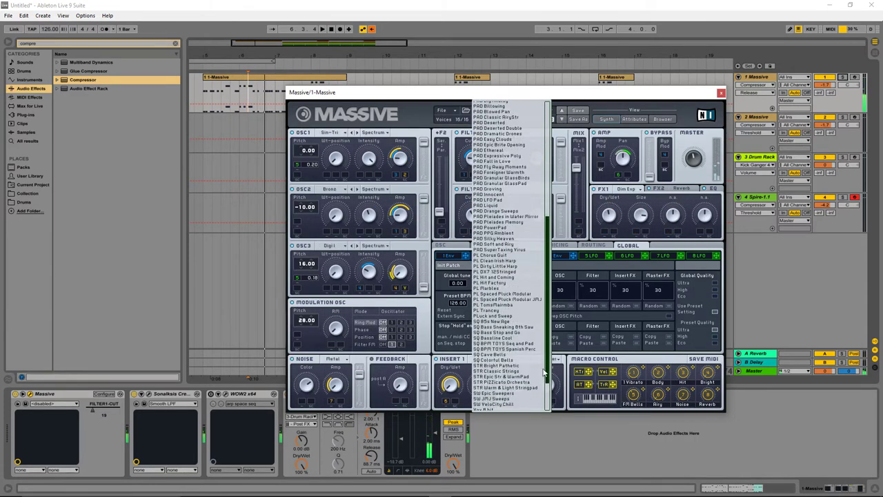
pyautogui.click(511, 388)
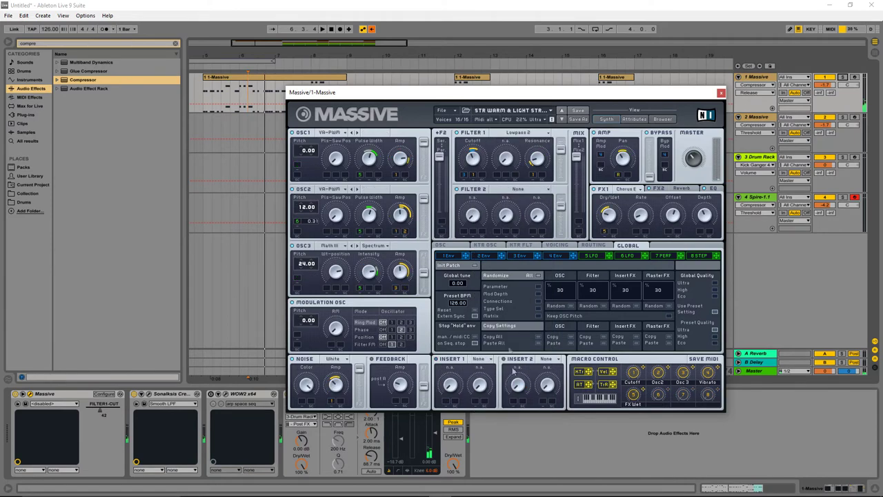
pyautogui.click(561, 111)
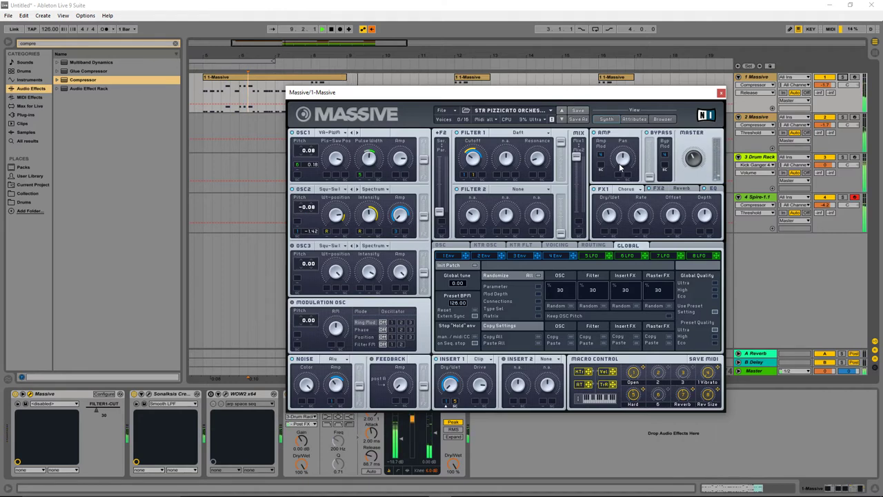
pyautogui.click(720, 93)
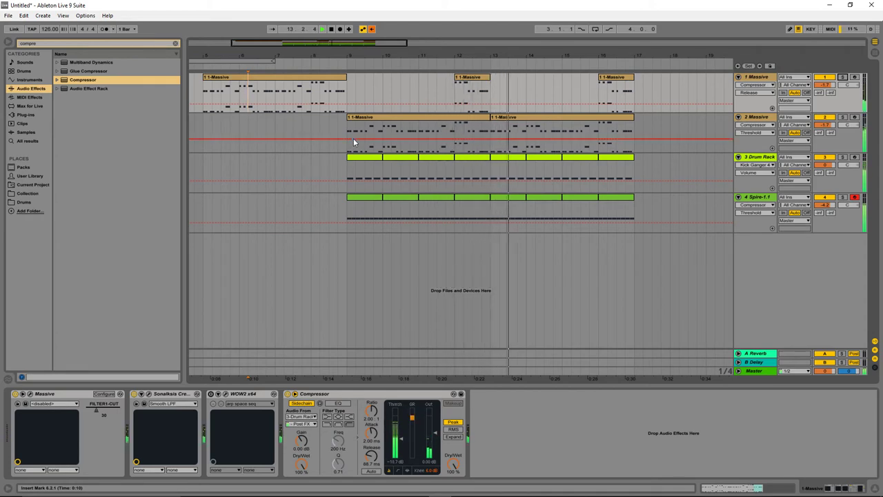
# - Stop playback and open the 2 Massive track's clip at bar 9 for note editing
pyautogui.click(376, 146)
pyautogui.press('space')
pyautogui.doubleClick(375, 117)
# - Reverse all notes in the bar 9 clip, listen to the result, and undo the reversal
pyautogui.click(443, 425)
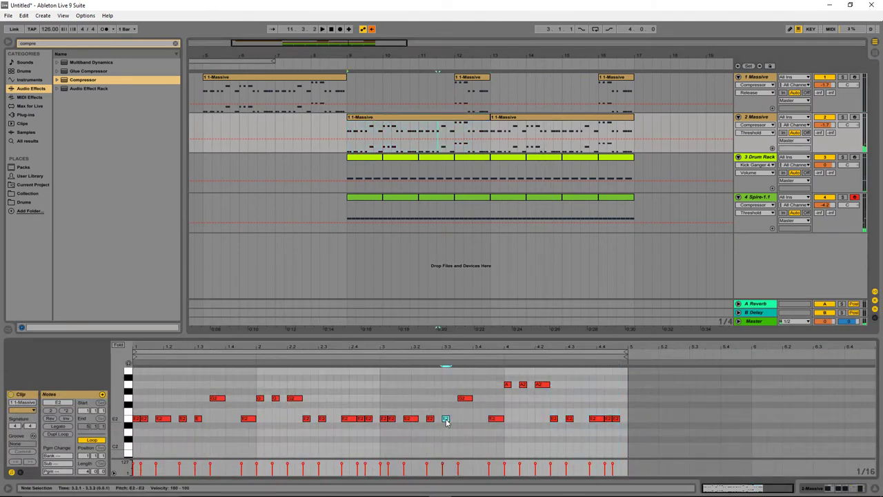
pyautogui.hotkey('ctrl', 'a')
pyautogui.click(50, 418)
pyautogui.press('space')
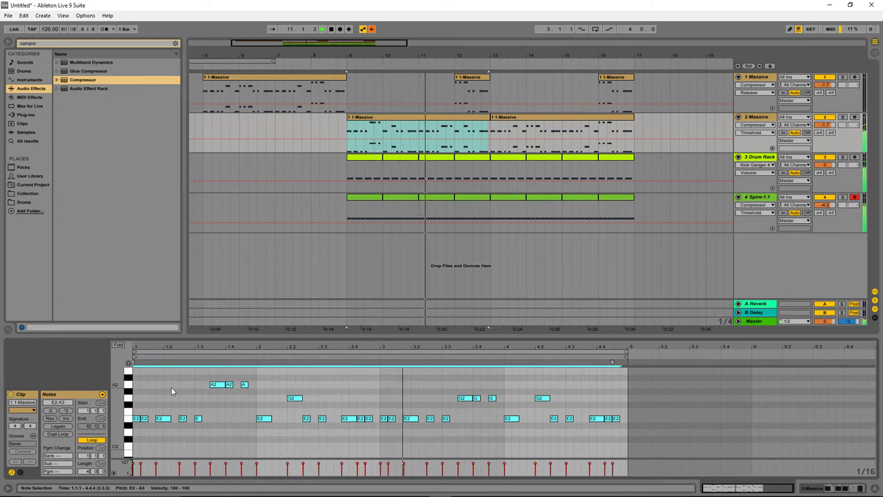
pyautogui.hotkey('ctrl', 'z')
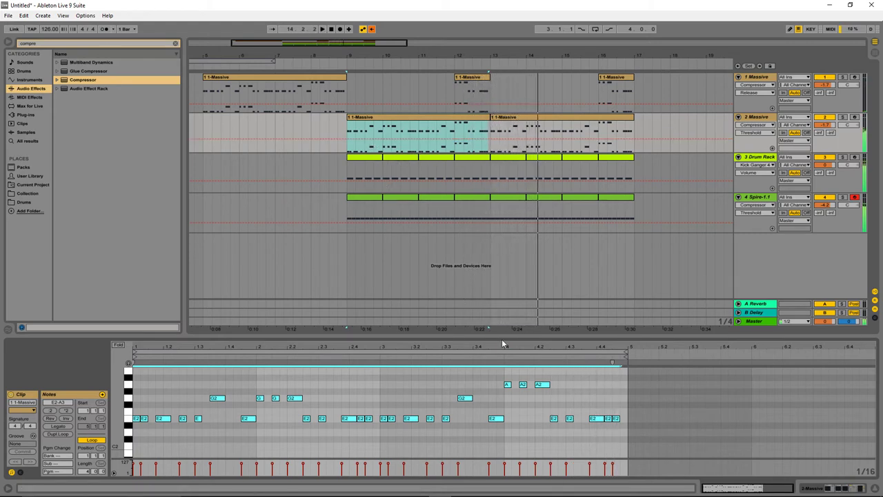
# - Enlarge the note editor and rework the opening into alternating two-sixteenth notes: E2 at 1.1.1, E3 at 1.1.3 and E2 at 1.2.1
pyautogui.moveTo(381, 336); pyautogui.dragTo(380, 214)
pyautogui.click(269, 368)
pyautogui.scroll(-2, 221, 368)
pyautogui.scroll(6, 221, 368)
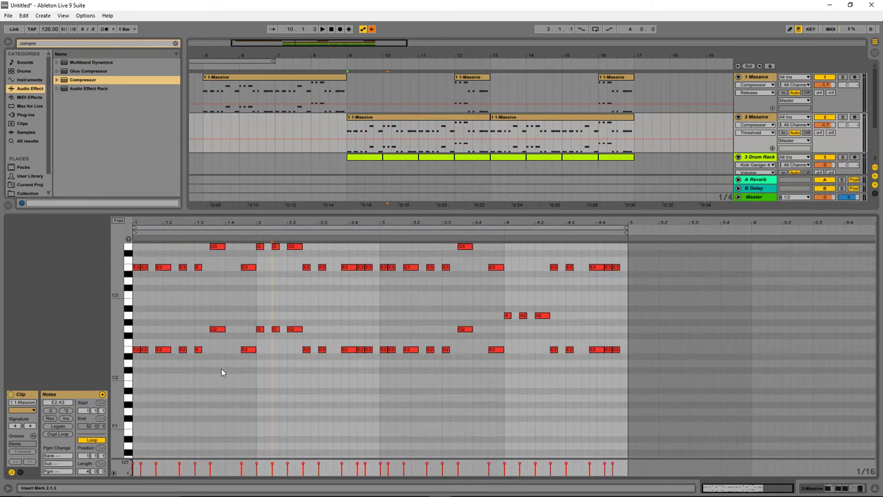
pyautogui.press('Delete')
pyautogui.moveTo(153, 297); pyautogui.dragTo(140, 390)
pyautogui.click(161, 391)
pyautogui.moveTo(167, 310); pyautogui.dragTo(163, 312)
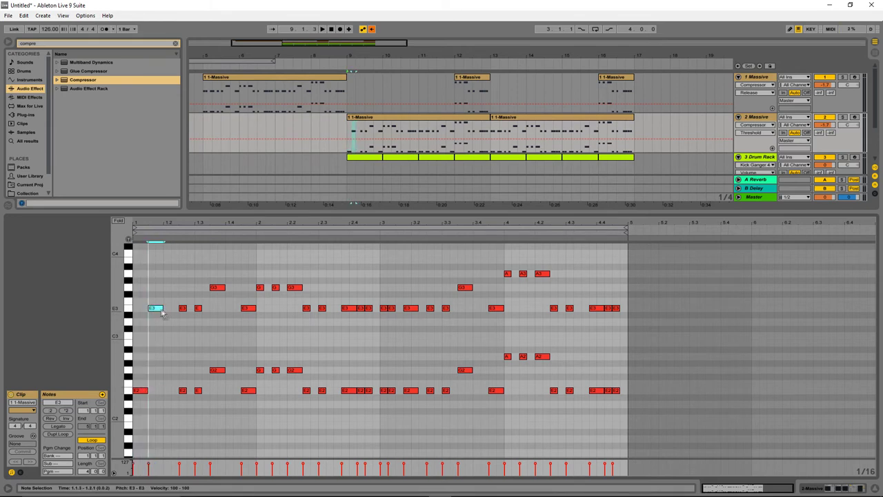
pyautogui.click(143, 391)
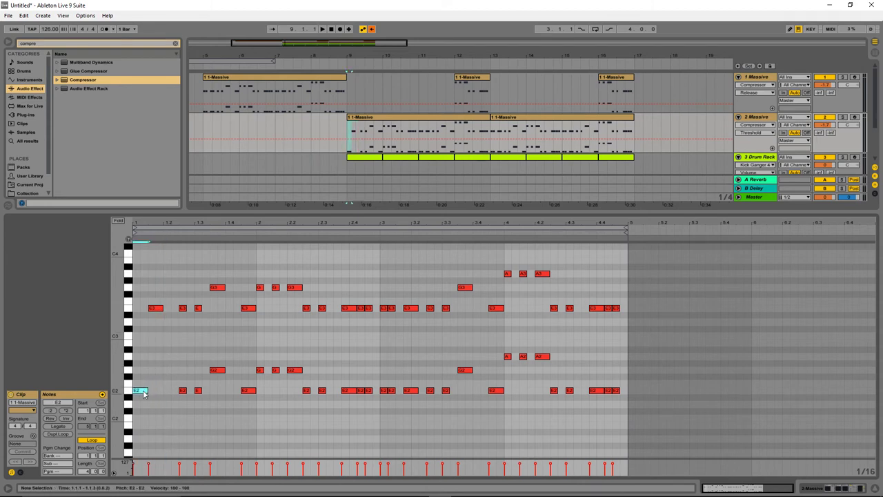
pyautogui.moveTo(142, 393); pyautogui.dragTo(171, 393)
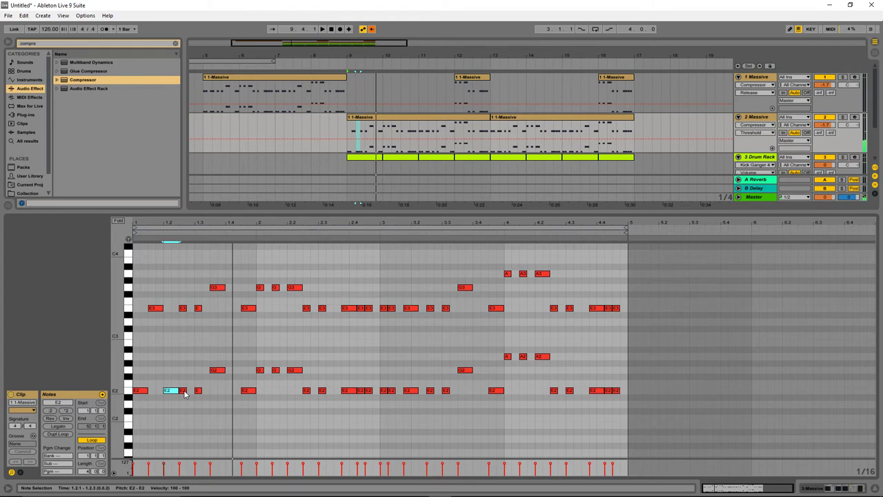
# - Thin the doubled octaves from 1.2.3 to 2.3.1 so single low and high notes alternate, moving the G2 from 1.3.3 to 1.4.1
pyautogui.doubleClick(184, 309)
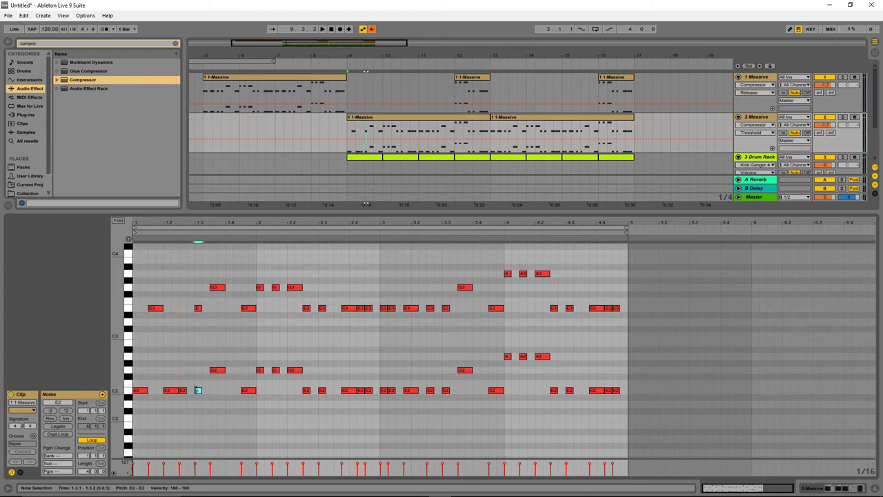
pyautogui.press('space')
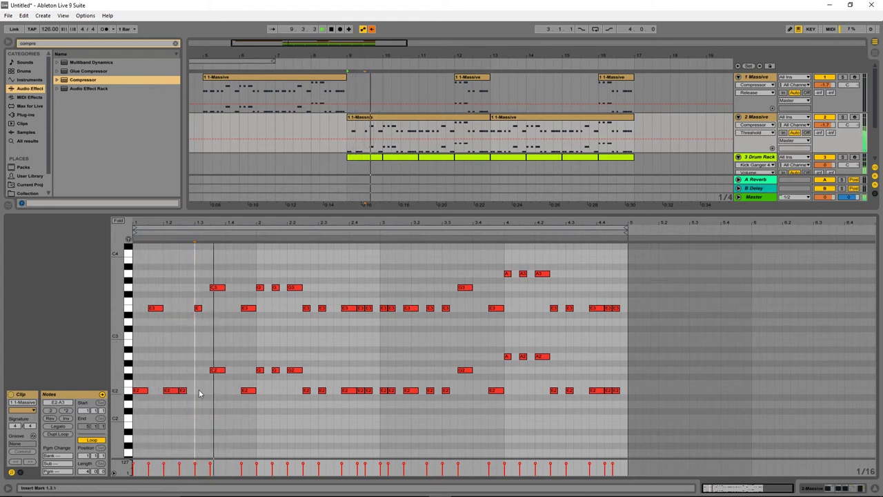
pyautogui.click(218, 370)
pyautogui.press('space')
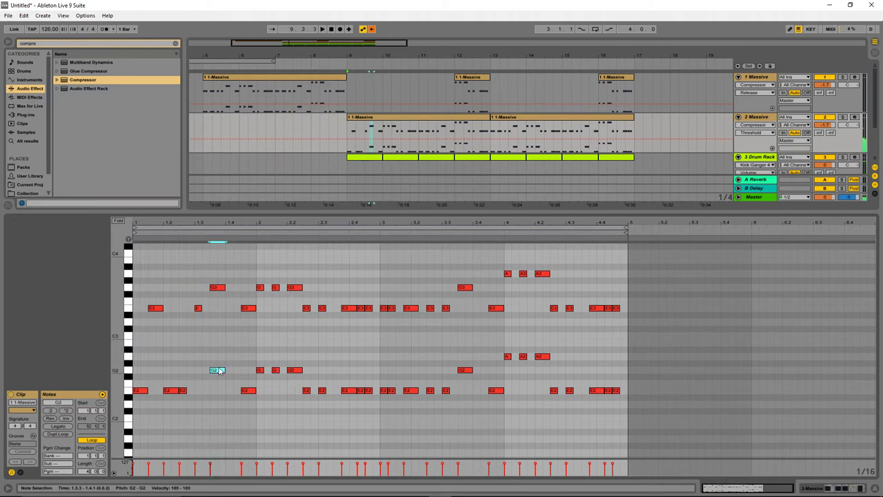
pyautogui.press('space')
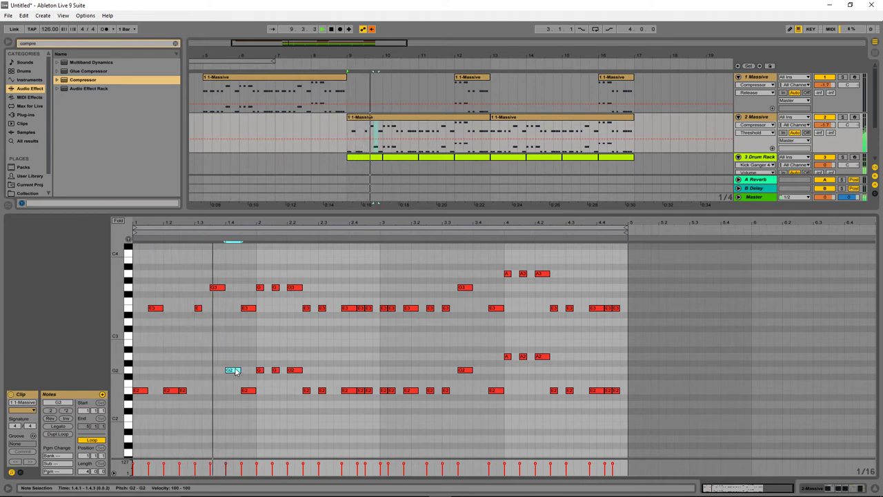
pyautogui.doubleClick(248, 391)
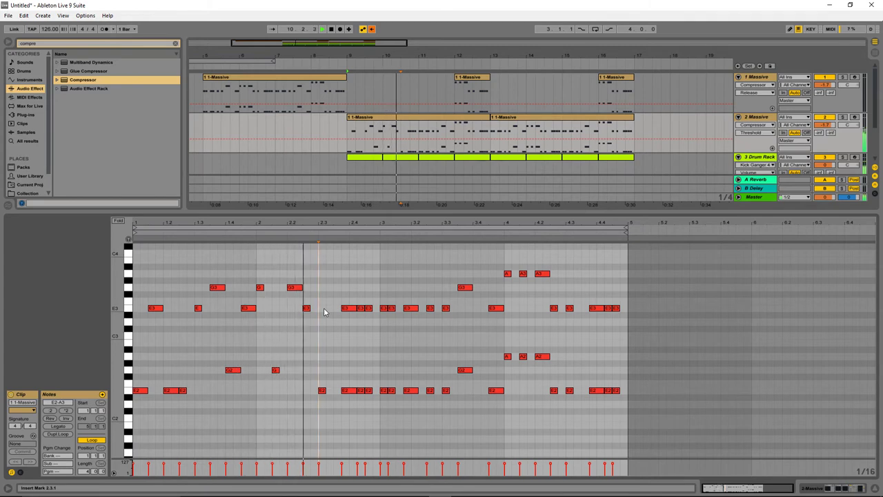
# - Thin the doubled octaves from 2.3.4 to 4.2.1, place an A2 at 3.4.1, and keep A2, A3, A2 at 4.1.1, 4.1.3 and 4.2.1
pyautogui.click(346, 309)
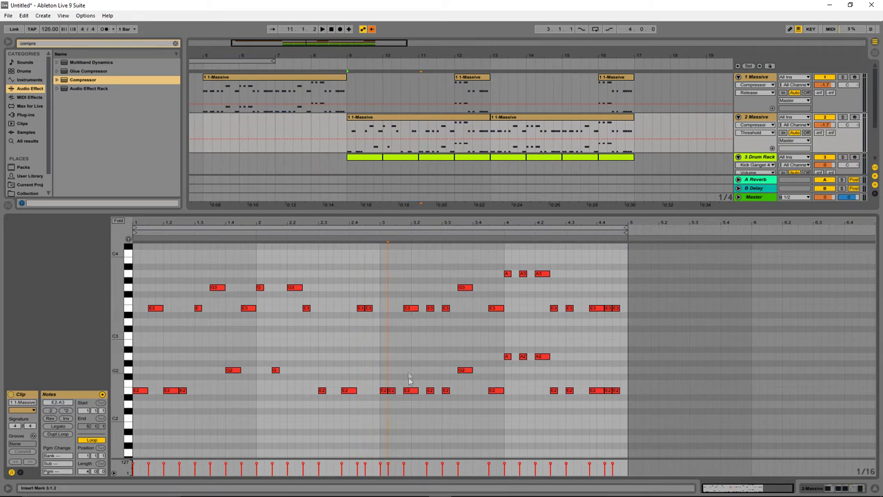
pyautogui.doubleClick(410, 391)
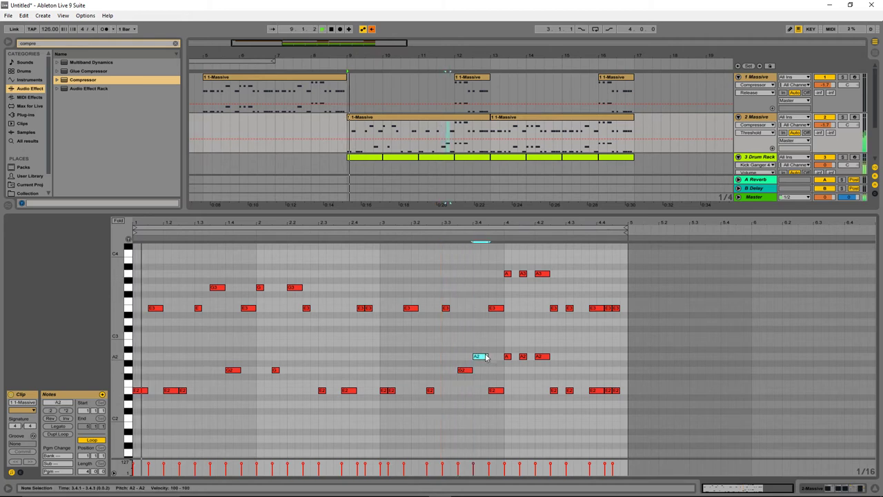
pyautogui.click(507, 274)
pyautogui.press('Delete')
pyautogui.doubleClick(523, 356)
pyautogui.moveTo(542, 275); pyautogui.dragTo(541, 364)
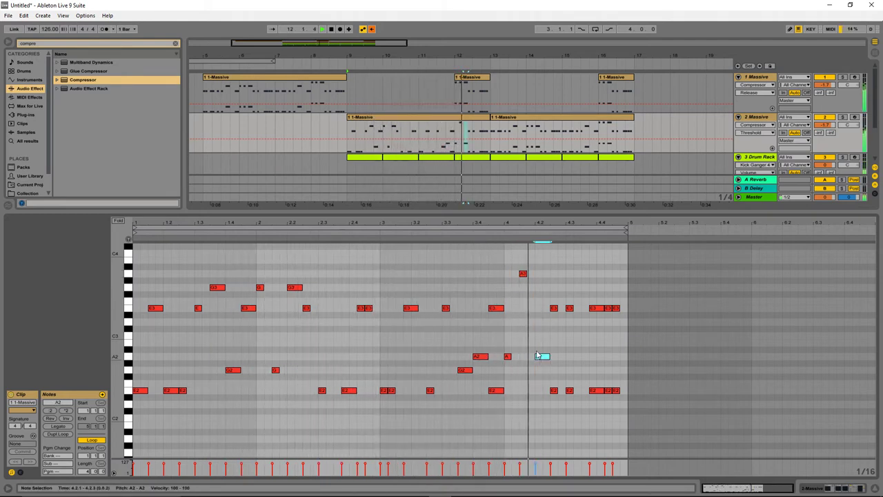
# - Solo and play the 2 Massive track, and delete the E3 notes at 2.4.2 and 1.4.3 and the E2 at 3.4.3
pyautogui.press('space')
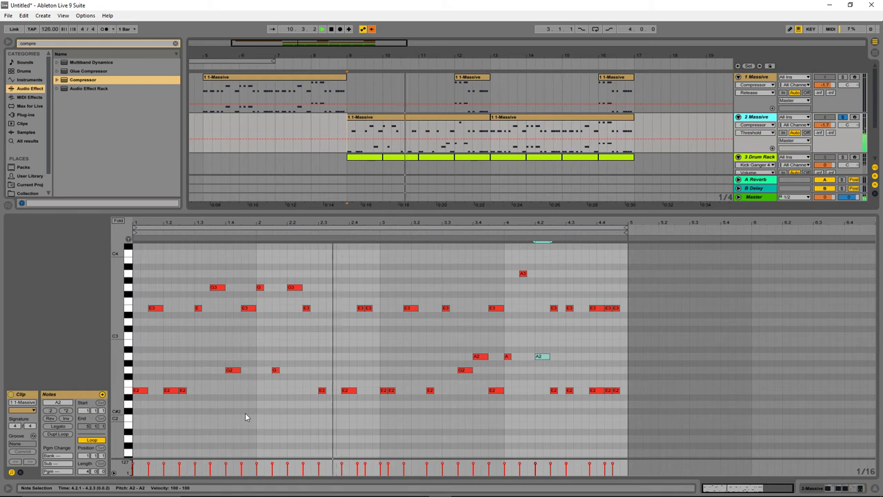
pyautogui.click(361, 310)
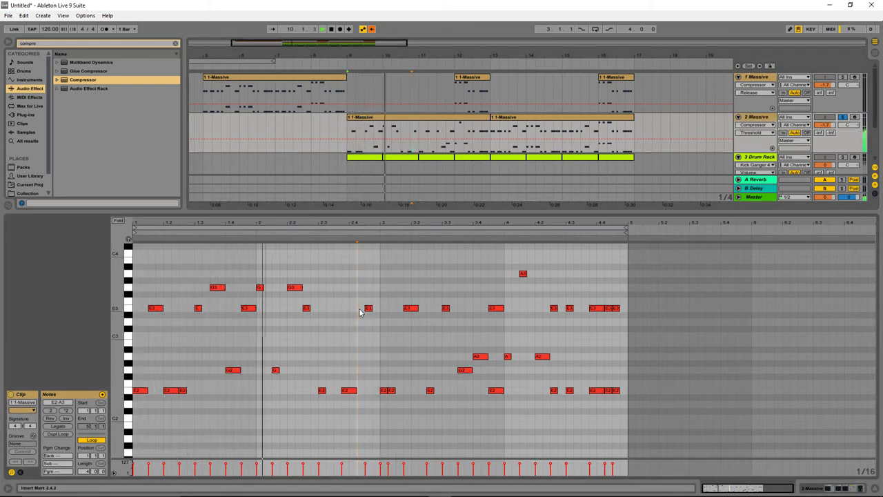
pyautogui.click(248, 309)
pyautogui.press('Delete')
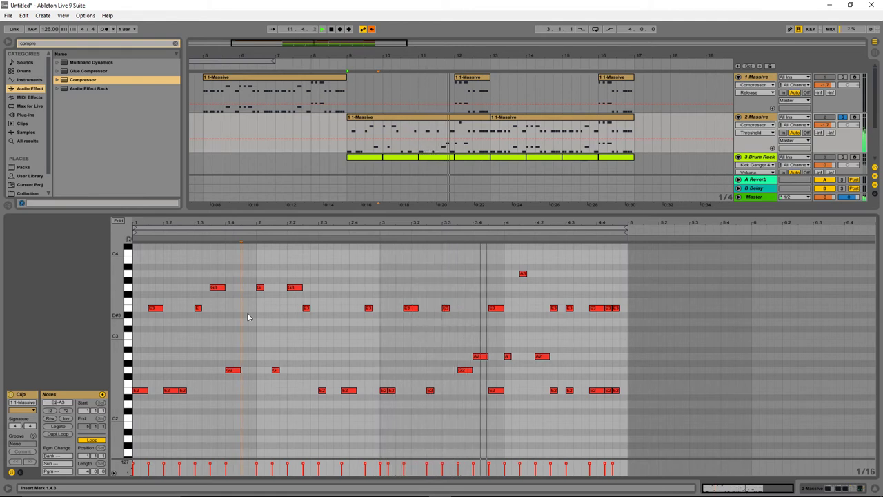
pyautogui.press('space')
pyautogui.doubleClick(496, 391)
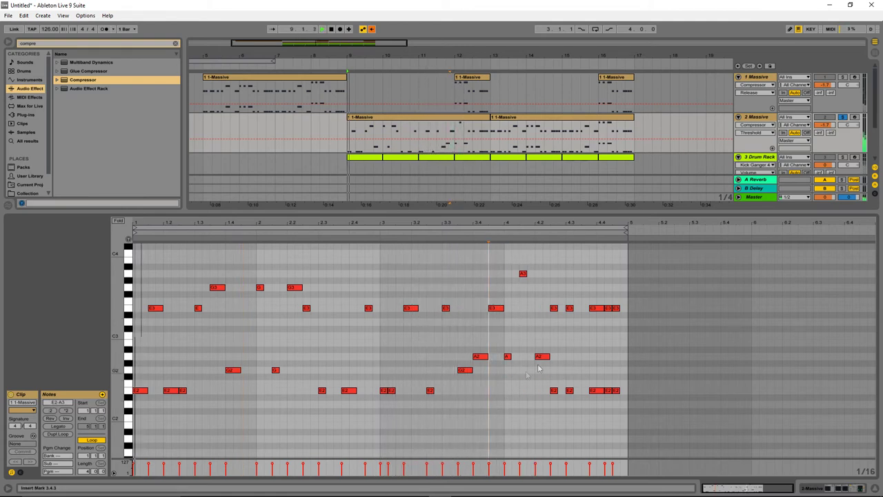
# - Delete the E3 notes at 4.2.3 and 4.3.4 and the E2 notes at 4.3.1, 4.4.2 and 4.4.3
pyautogui.doubleClick(554, 309)
pyautogui.click(569, 392)
pyautogui.doubleClick(569, 392)
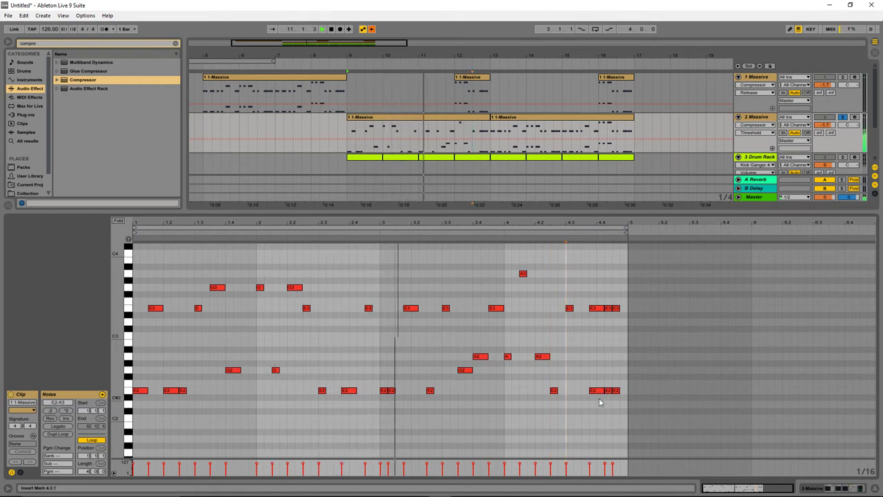
pyautogui.doubleClick(606, 391)
pyautogui.doubleClick(615, 390)
pyautogui.doubleClick(596, 308)
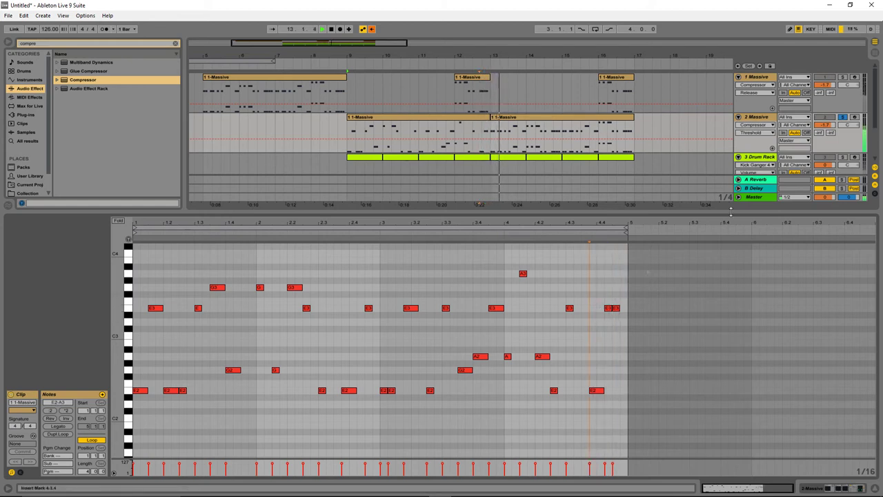
# - Unsolo the 2 Massive track and replace its bar 13 clip with a duplicate of the edited bar 9 clip
pyautogui.moveTo(844, 111); pyautogui.dragTo(844, 118)
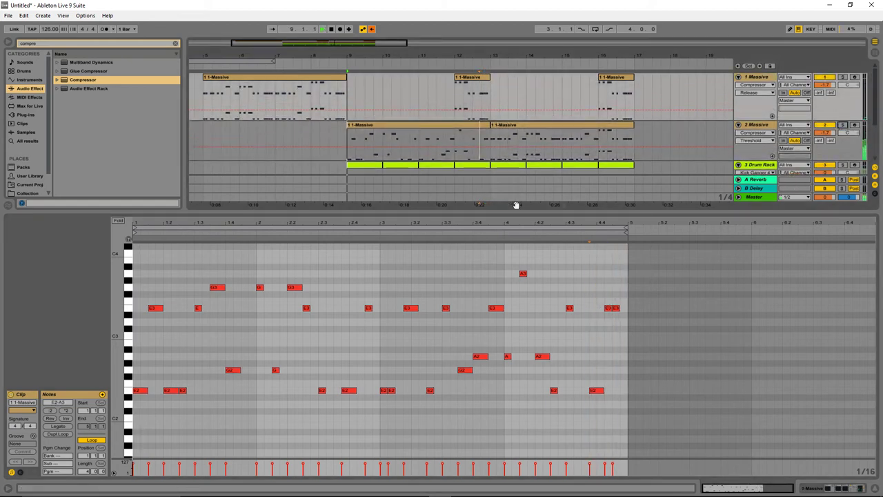
pyautogui.click(521, 126)
pyautogui.press('Delete')
pyautogui.click(482, 126)
pyautogui.hotkey('ctrl', 'd')
pyautogui.scroll(-2, 472, 136)
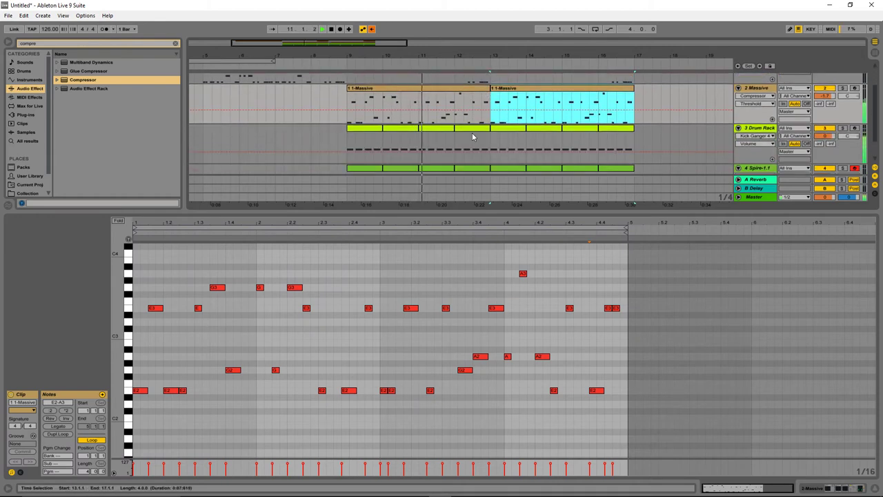
# - Stop playback and delete the three remaining clips at bars 16, 12 and 5 on the 1 Massive track
pyautogui.scroll(2, 472, 137)
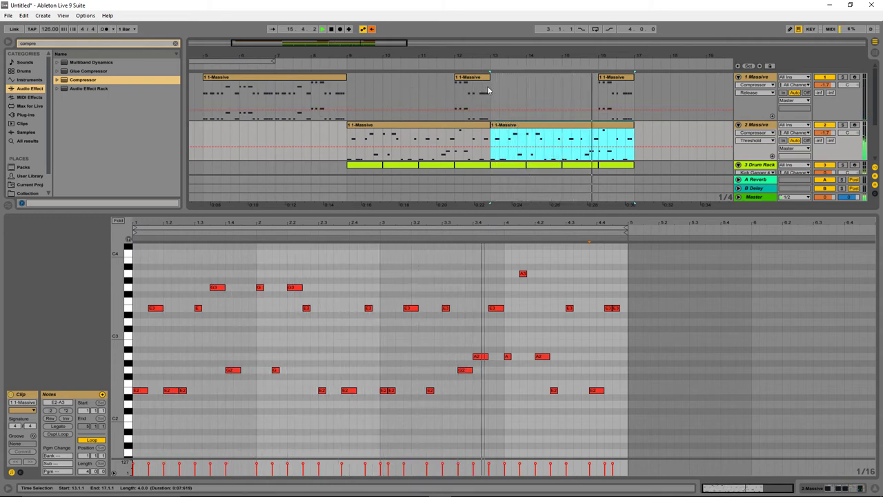
pyautogui.press('space')
pyautogui.click(609, 78)
pyautogui.press('Delete')
pyautogui.click(470, 78)
pyautogui.press('Delete')
pyautogui.click(276, 77)
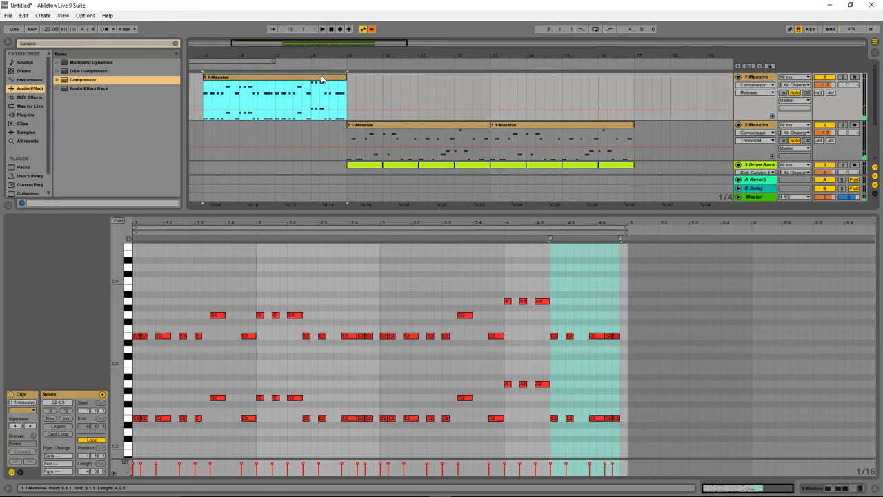
pyautogui.press('Delete')
# - Arm the 1 Massive track and audition Massive presets on it, ending with KEY E-Piano Drived loaded
pyautogui.click(854, 78)
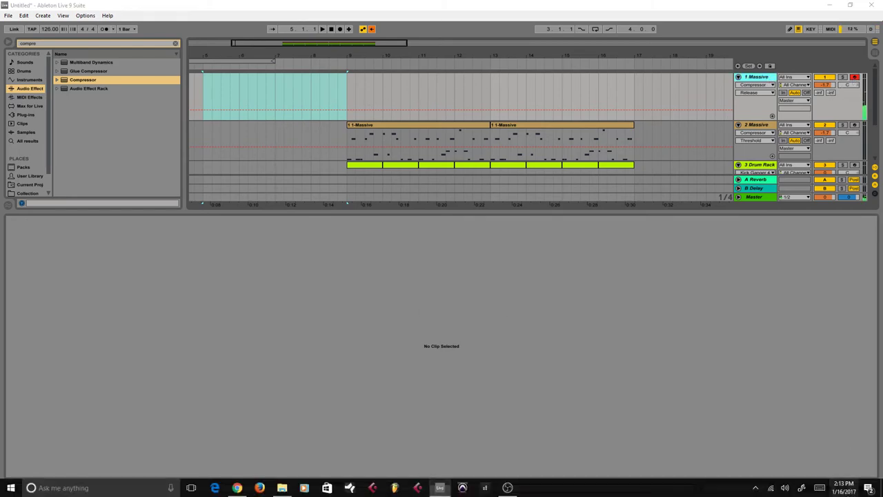
pyautogui.click(840, 488)
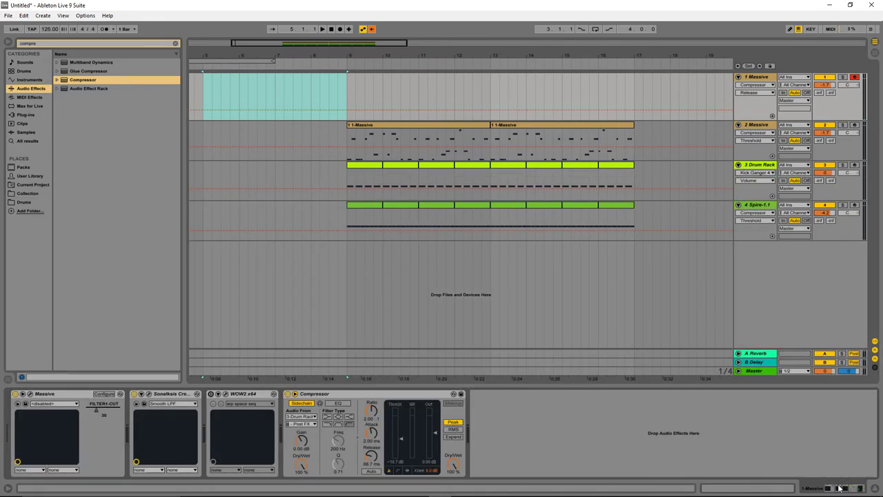
pyautogui.click(30, 394)
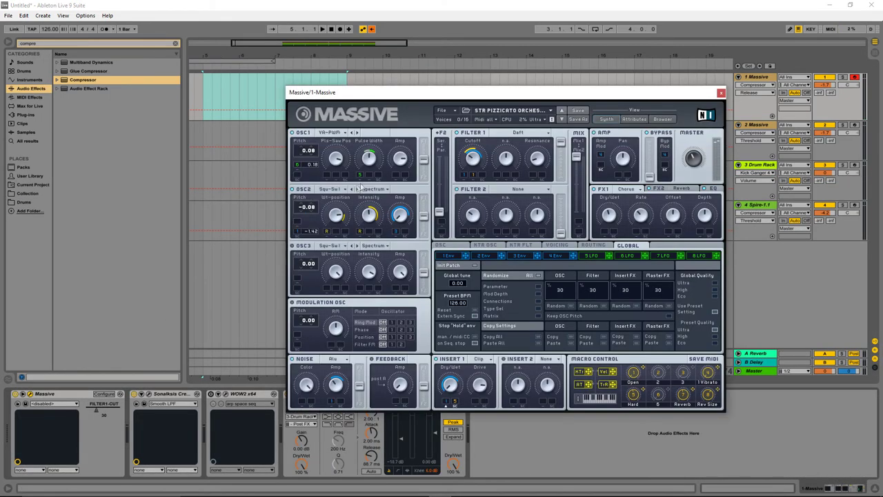
pyautogui.click(561, 119)
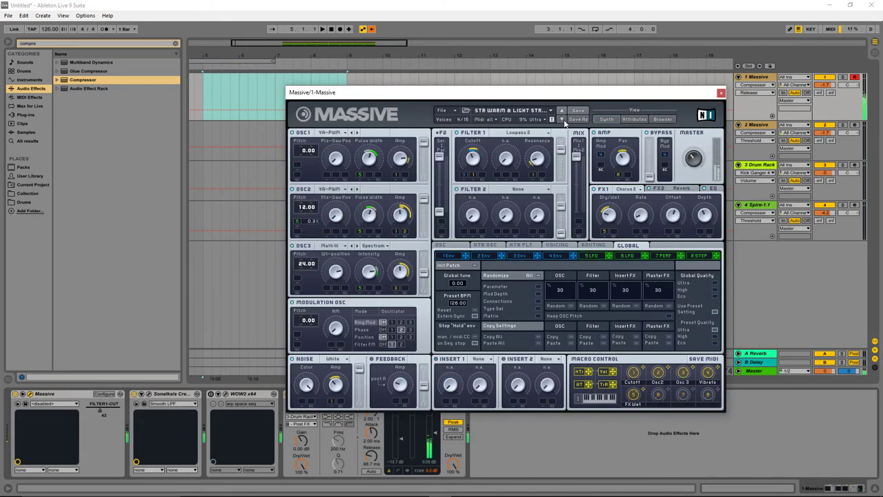
pyautogui.click(561, 119)
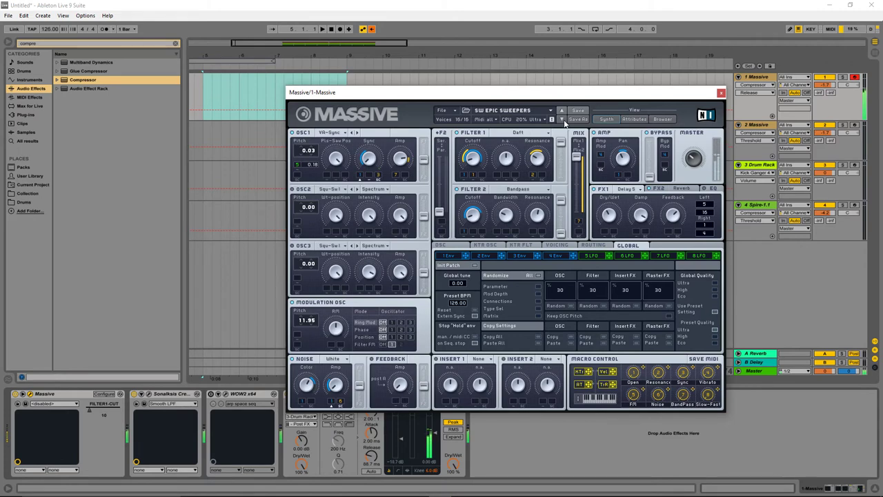
pyautogui.click(562, 119)
pyautogui.click(538, 112)
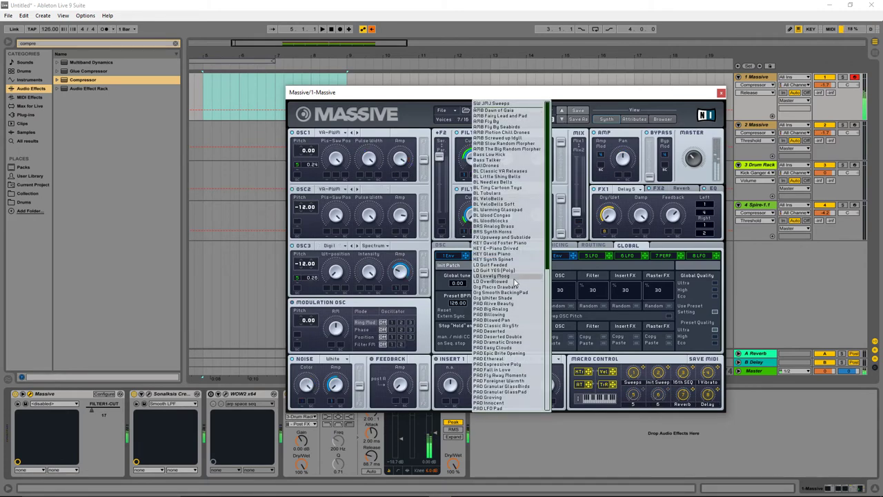
pyautogui.click(499, 248)
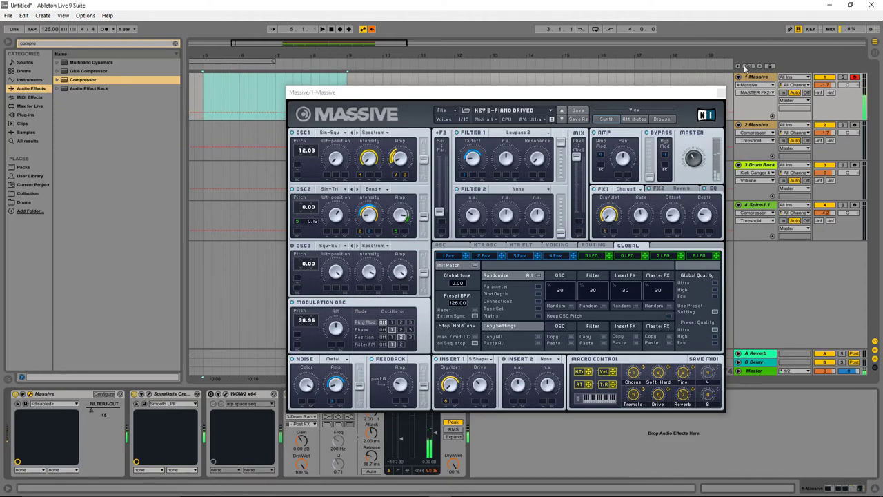
pyautogui.click(721, 92)
# - Play through the arrangement, and record a new melody take on the 1 Massive track from bar 8 to past bar 17
pyautogui.press('space')
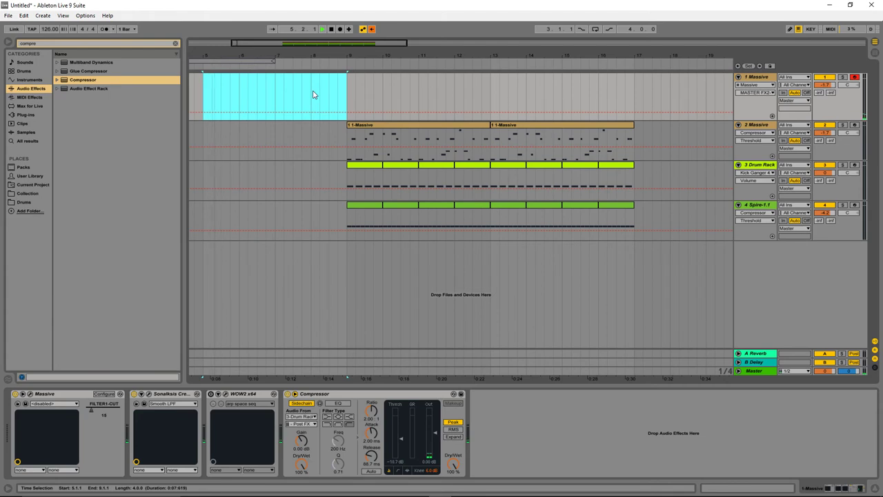
pyautogui.click(313, 94)
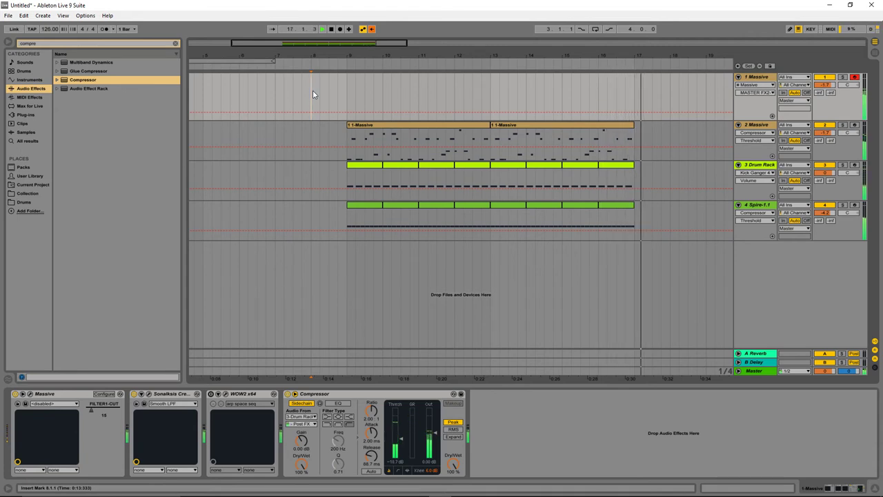
pyautogui.click(340, 29)
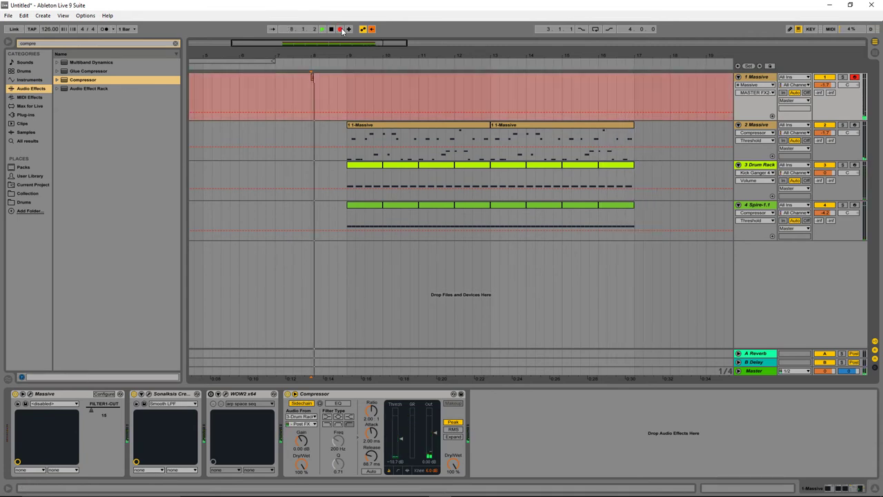
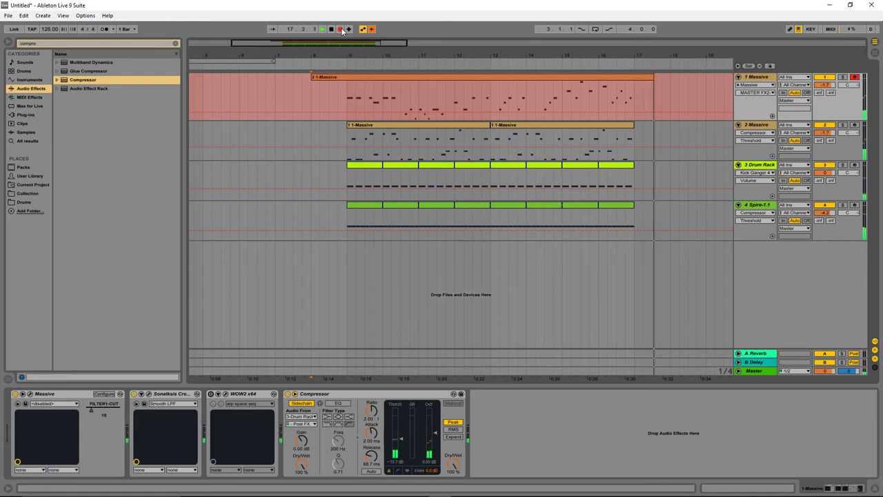
pyautogui.press('space')
# - Quantize all notes of the recorded 1 Massive clip and trim the clip's start to bar 9
pyautogui.doubleClick(352, 77)
pyautogui.click(355, 295)
pyautogui.hotkey('ctrl', 'a')
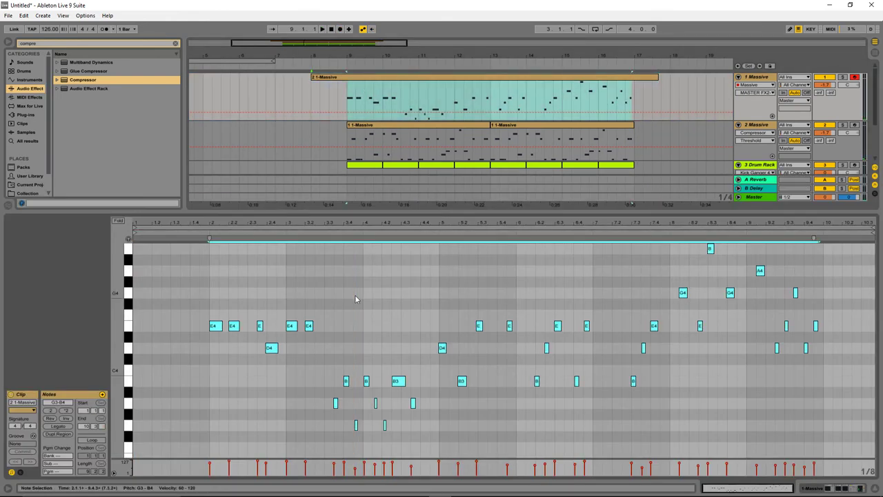
pyautogui.hotkey('ctrl', 'u')
pyautogui.press('space')
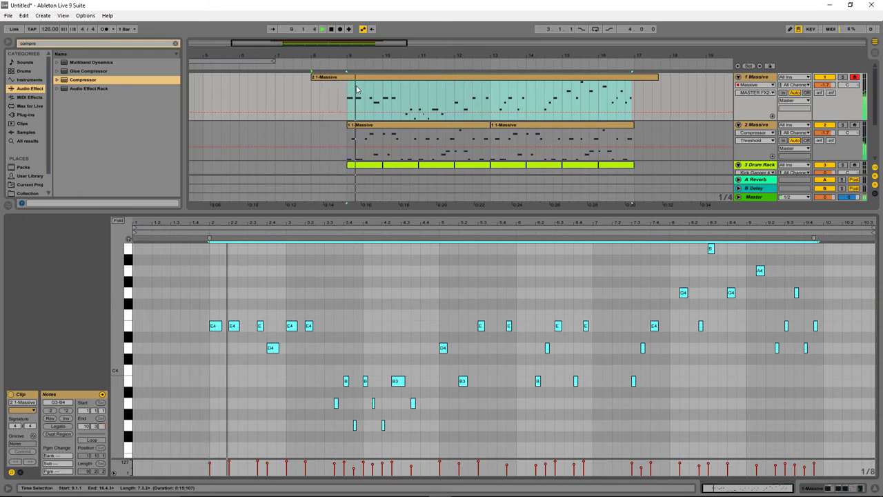
pyautogui.click(319, 77)
pyautogui.moveTo(319, 77); pyautogui.dragTo(347, 77)
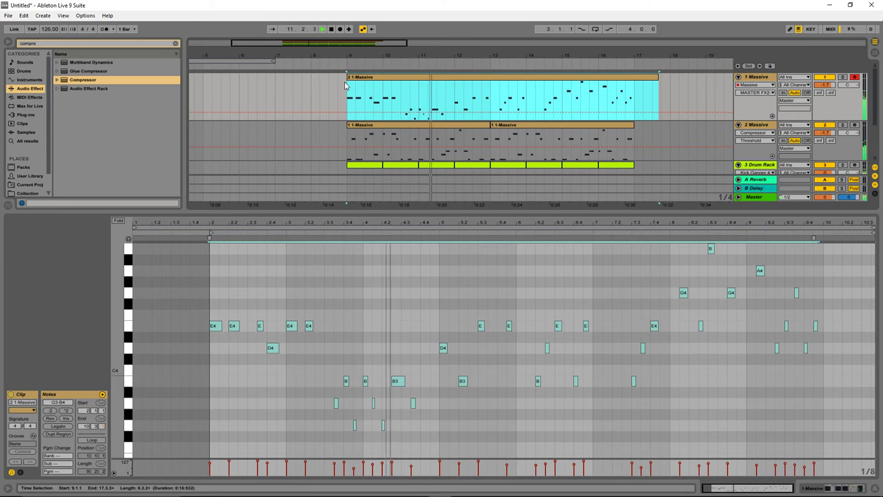
# - Delete the recorded clip's notes from 2.1 to 3.2, all notes in bar 5, and those in the second half of bar 7
pyautogui.moveTo(330, 302); pyautogui.dragTo(187, 364)
pyautogui.press('Delete')
pyautogui.moveTo(430, 314); pyautogui.dragTo(522, 394)
pyautogui.press('Delete')
pyautogui.press('space')
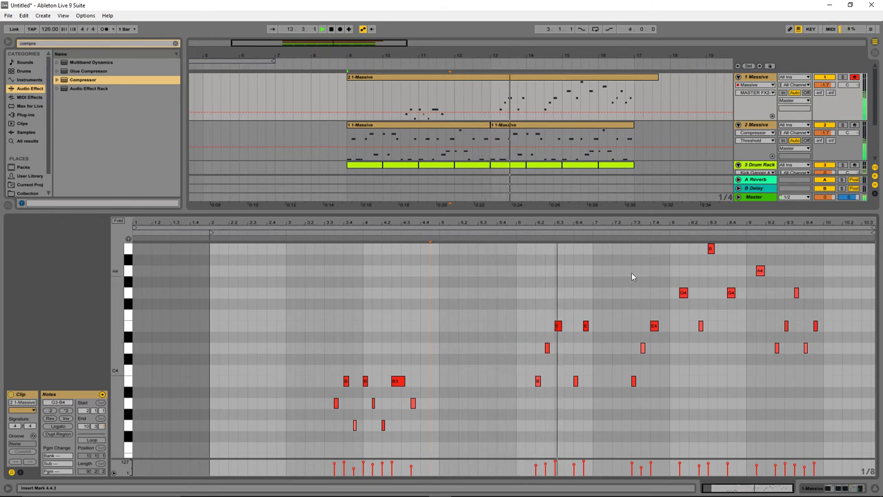
pyautogui.scroll(2, 608, 325)
pyautogui.moveTo(630, 282); pyautogui.dragTo(659, 447)
pyautogui.press('Delete')
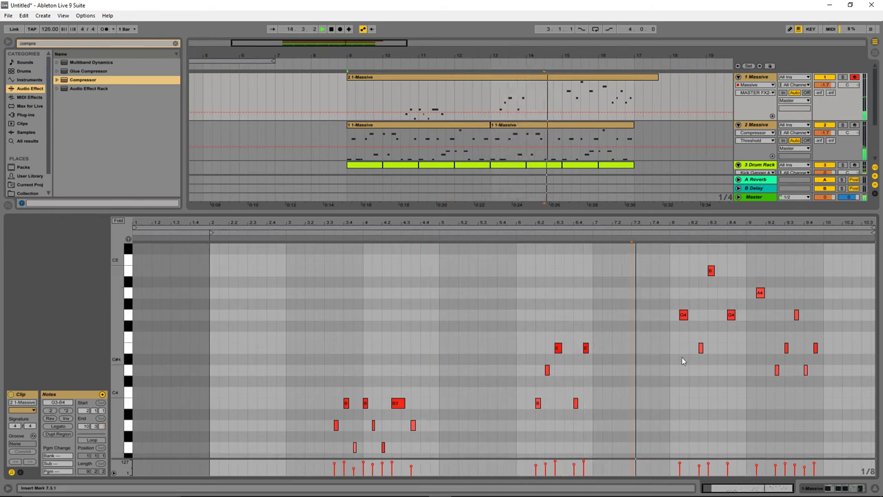
# - Trim the end of the recorded 1 Massive clip to bar 17 and stop playback
pyautogui.moveTo(752, 397); pyautogui.dragTo(793, 355)
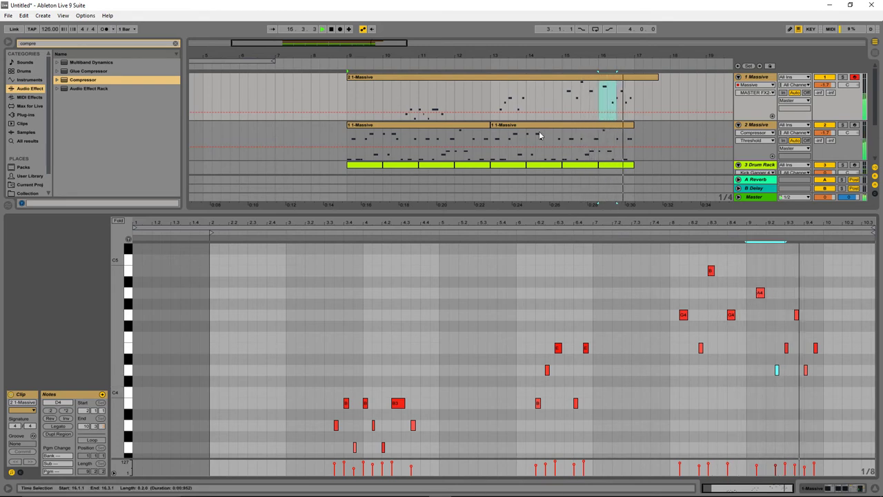
pyautogui.moveTo(657, 77); pyautogui.dragTo(634, 77)
pyautogui.press('space')
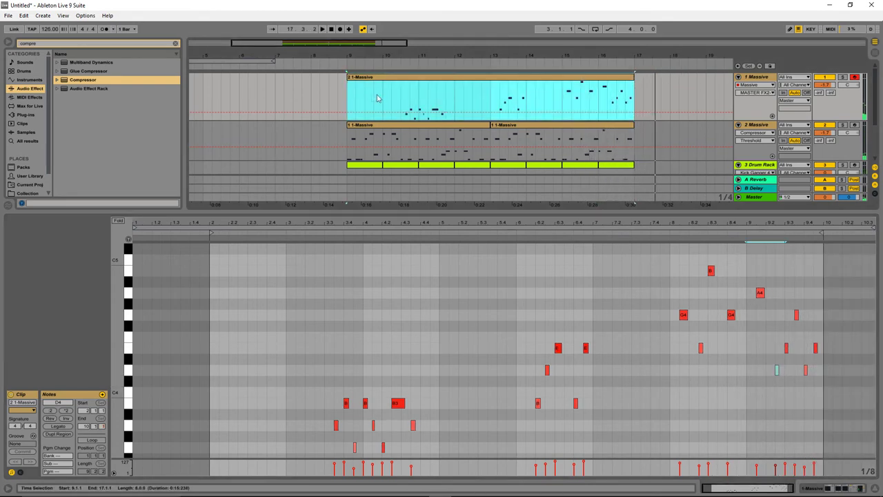
# - Play the drop from bar 9, listening to the 2 Massive track soloed and in the full mix
pyautogui.click(348, 97)
pyautogui.press('space')
pyautogui.scroll(-2, 658, 163)
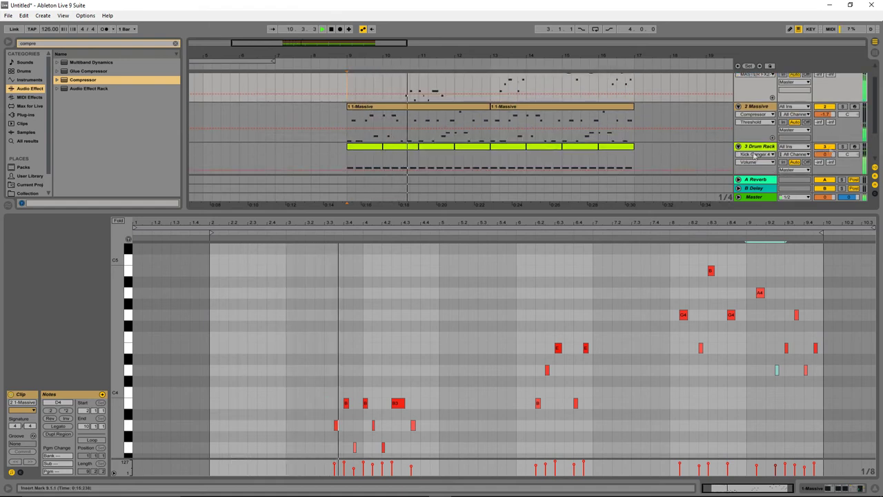
pyautogui.click(842, 107)
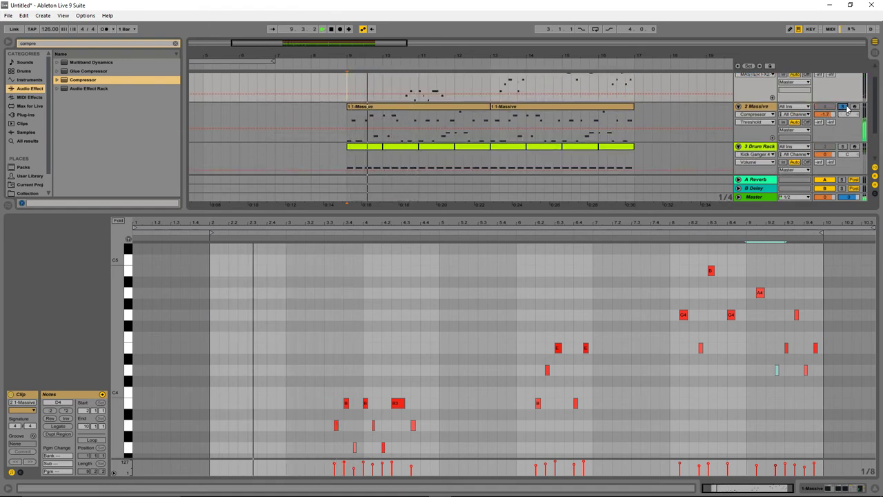
pyautogui.click(842, 114)
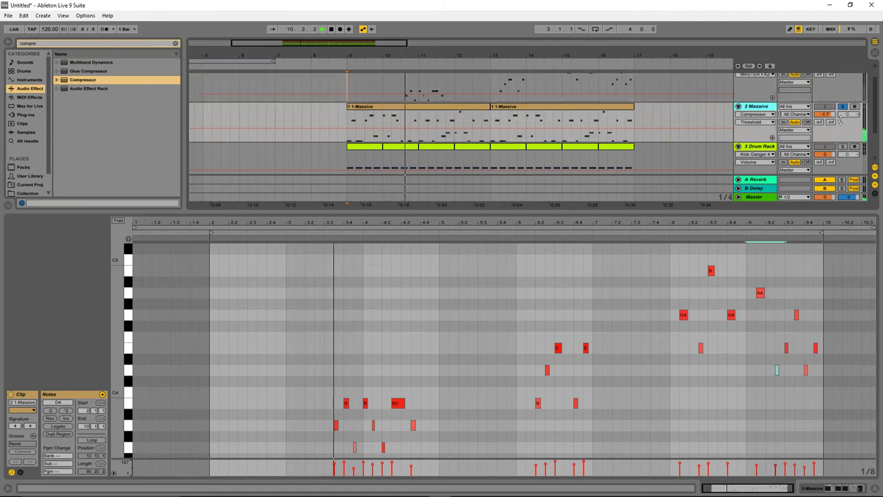
pyautogui.click(842, 107)
pyautogui.scroll(1, 842, 109)
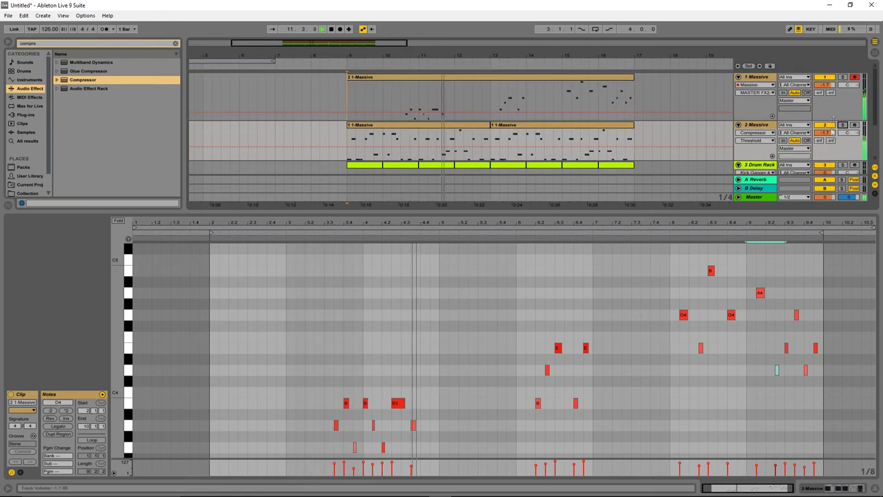
# - Switch the 1 Massive track's Massive synth to the KEY Glass Piano preset
pyautogui.click(839, 107)
pyautogui.hotkey('shift', 'Tab')
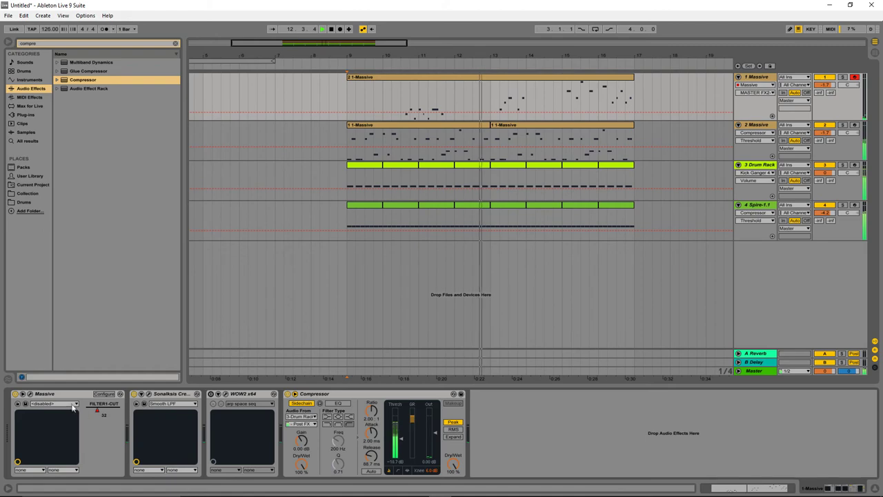
pyautogui.click(29, 394)
pyautogui.click(563, 119)
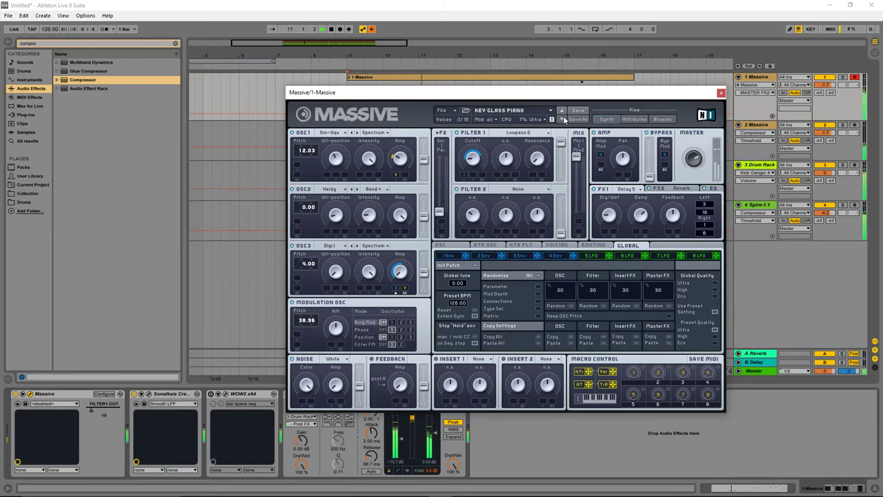
pyautogui.click(720, 93)
# - Try reversing all notes of the 1 Massive clip, listen to the result and undo the reversal
pyautogui.doubleClick(483, 90)
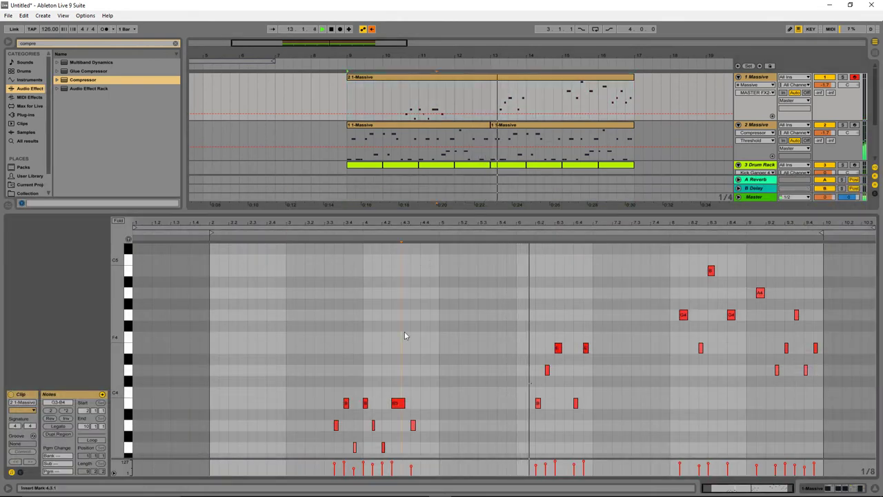
pyautogui.hotkey('ctrl', 'a')
pyautogui.click(51, 419)
pyautogui.press('space')
pyautogui.press('space')
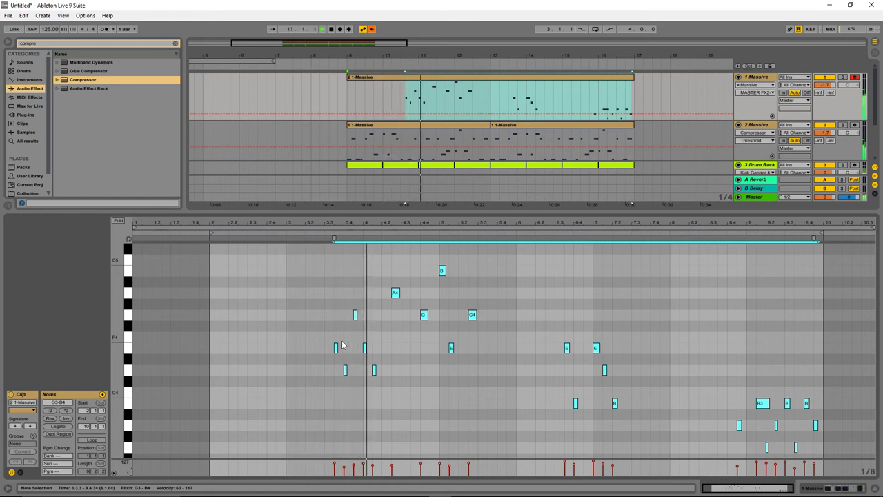
pyautogui.hotkey('ctrl', 'z')
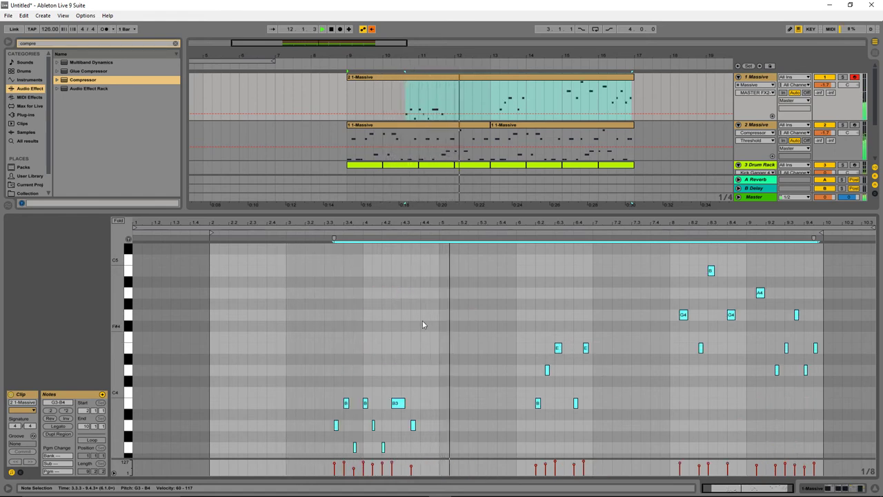
# - Solo the 2 Massive track, play it from bar 9 and change its Massive preset to PAD Big Analog
pyautogui.click(347, 141)
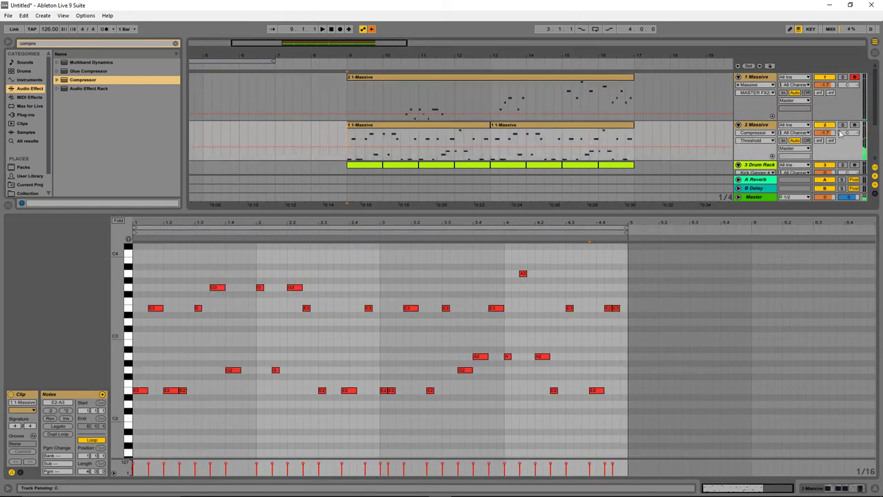
pyautogui.press('space')
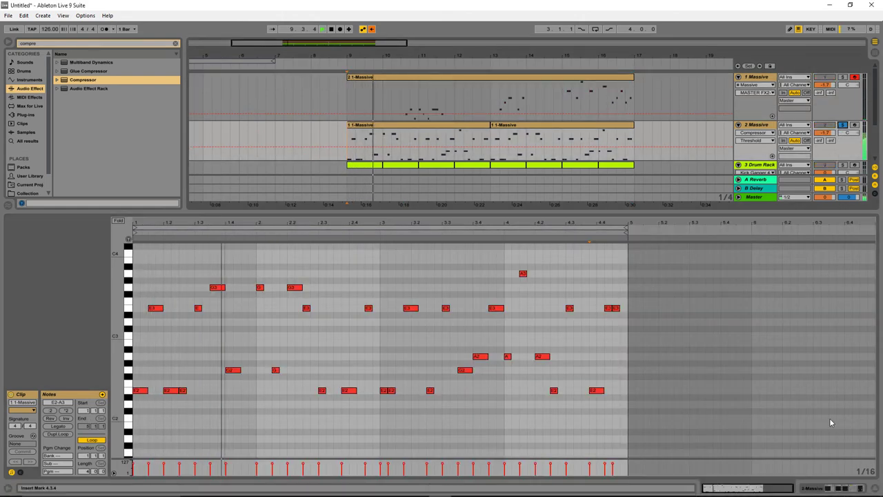
pyautogui.click(834, 488)
pyautogui.press('space')
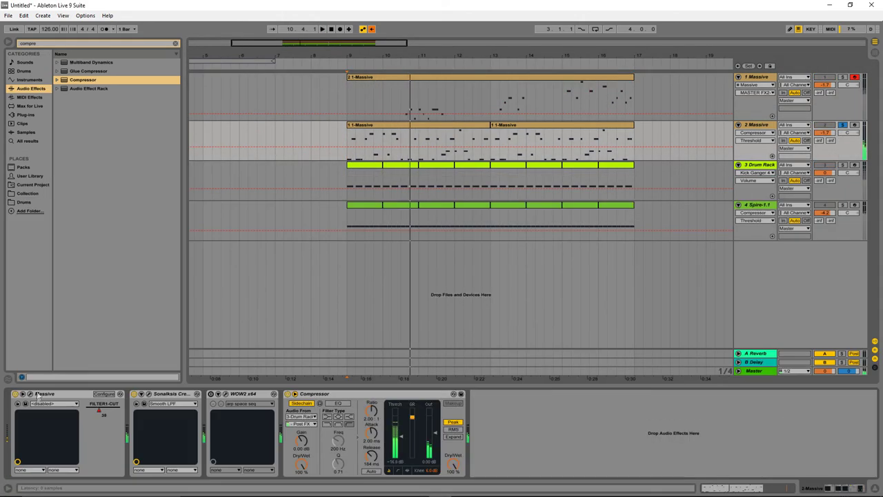
pyautogui.click(30, 394)
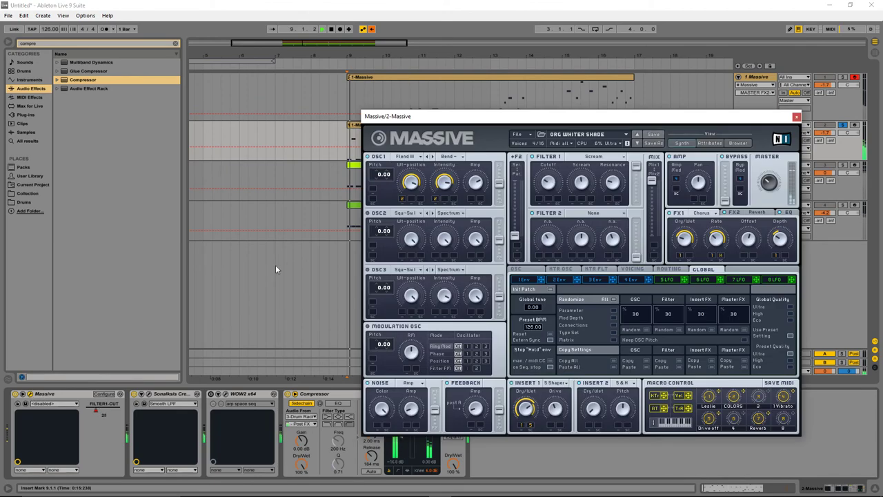
pyautogui.click(637, 145)
pyautogui.press('space')
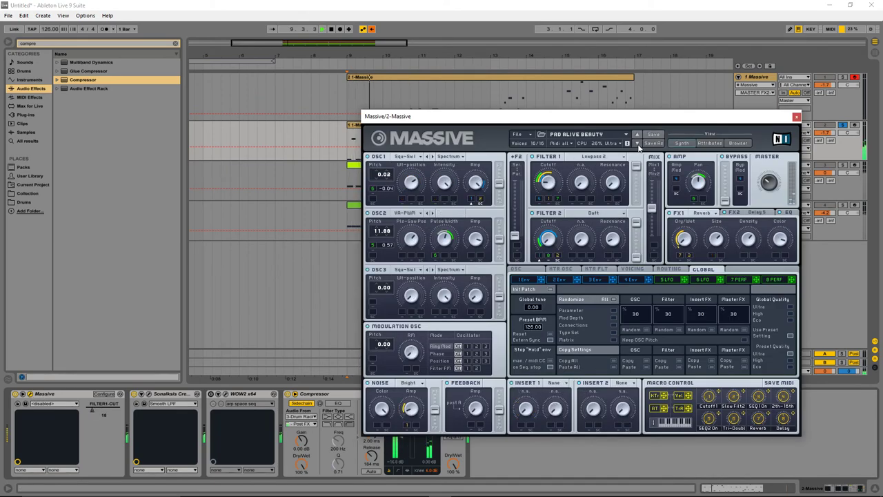
pyautogui.click(637, 143)
pyautogui.click(637, 143)
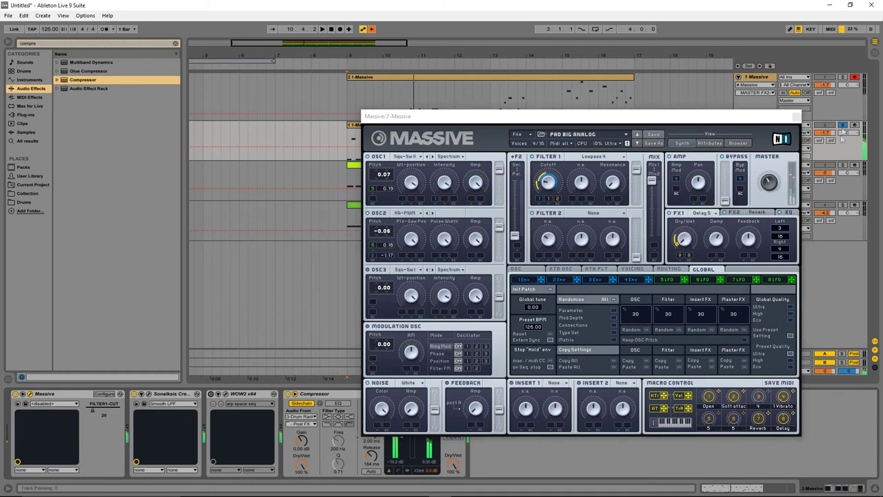
# - Audition further presets in the 2 Massive synth, settle on LD Lovely Moog and close the plug-in window
pyautogui.click(637, 144)
pyautogui.click(625, 135)
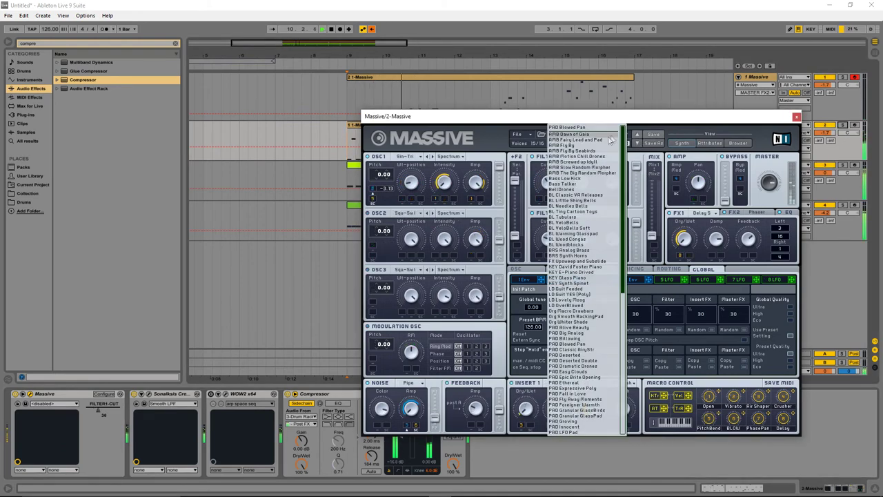
pyautogui.click(573, 295)
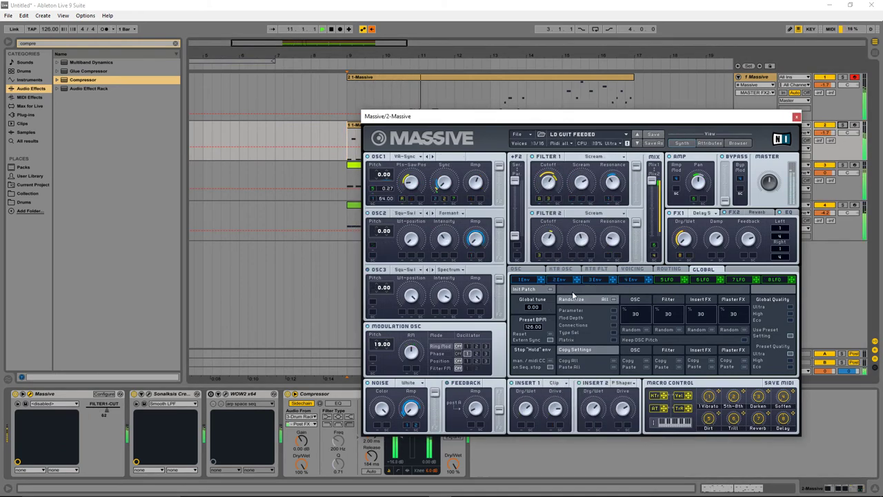
pyautogui.click(637, 144)
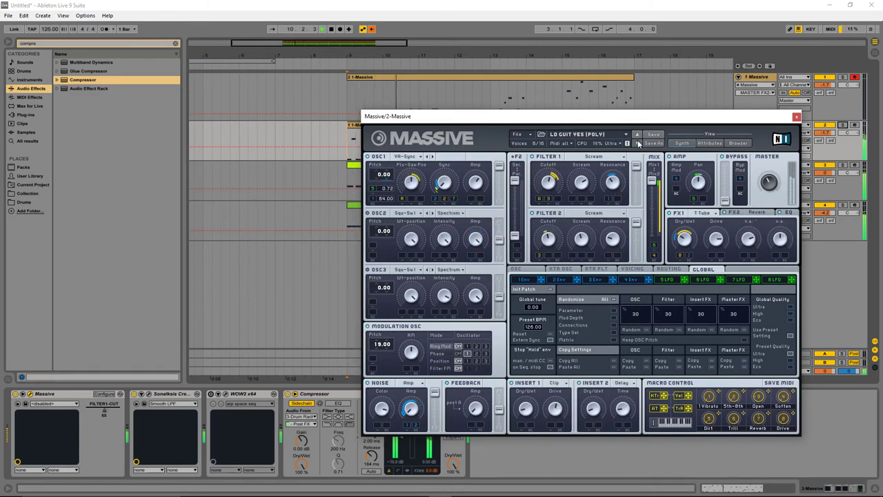
pyautogui.click(638, 143)
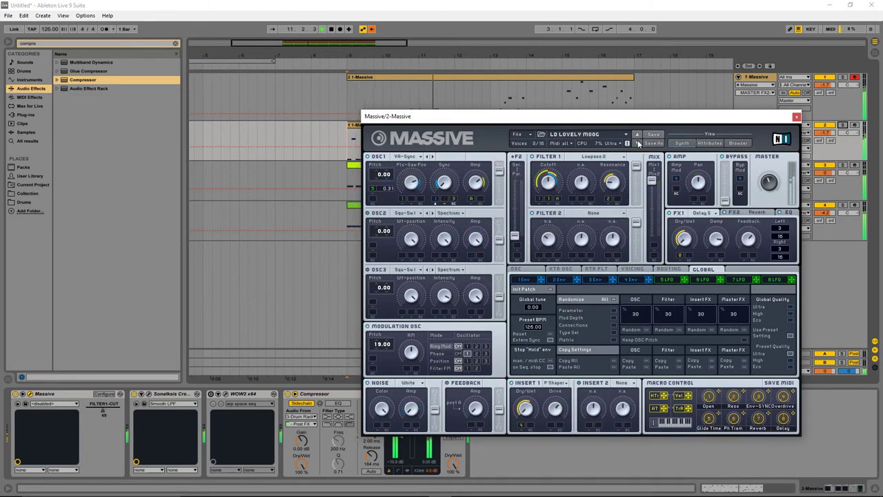
pyautogui.click(797, 117)
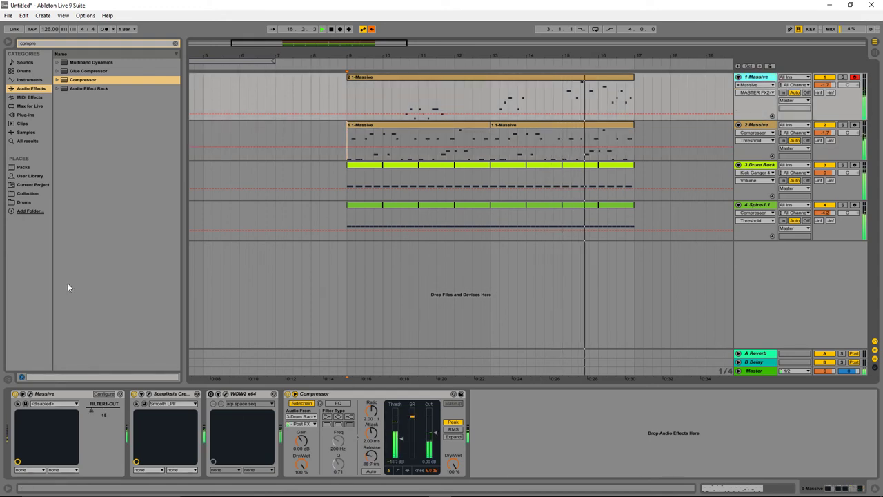
# - Play the drop from bar 9 with the 2 Massive track muted, then reactivate the track and arm it for recording
pyautogui.click(346, 104)
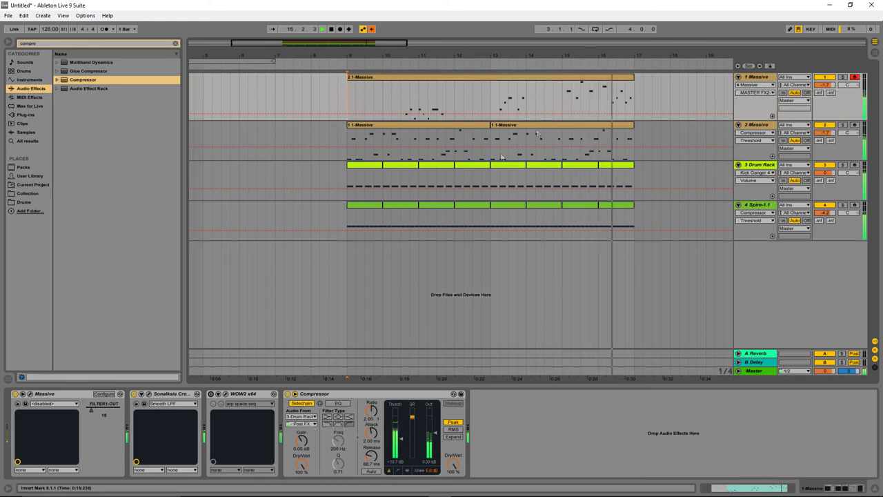
pyautogui.press('space')
pyautogui.click(831, 125)
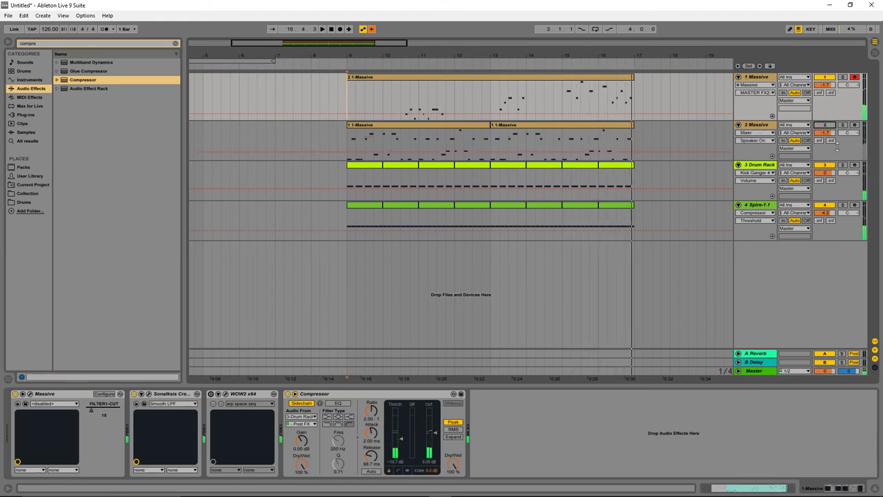
pyautogui.click(837, 145)
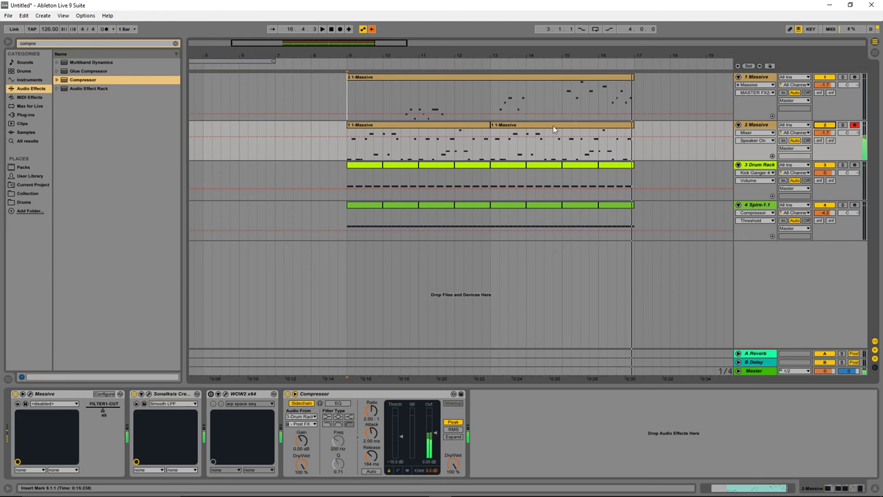
# - Delete both melody clips on the 2 Massive track between bars 9 and 17, playing the remaining parts meanwhile
pyautogui.click(362, 129)
pyautogui.press('Delete')
pyautogui.click(324, 150)
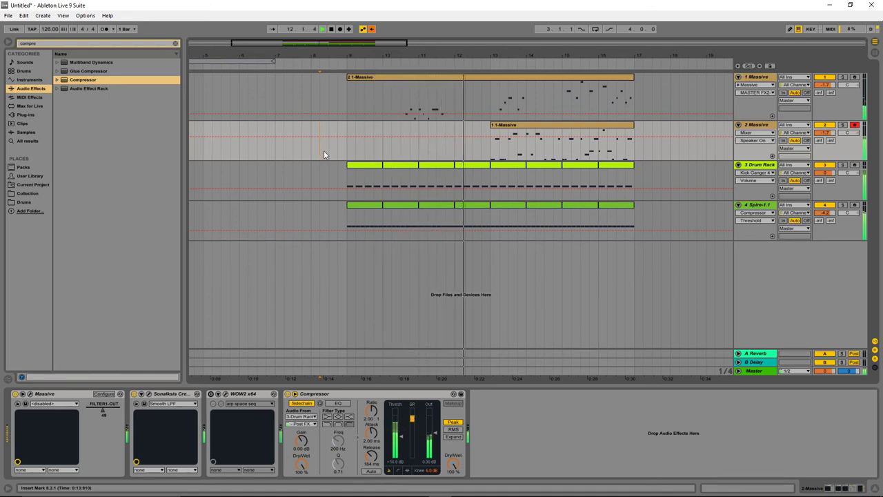
pyautogui.click(544, 127)
pyautogui.press('Delete')
# - Record a new melody on the 2 Massive track over the first half of the drop and quantize all its notes
pyautogui.click(341, 30)
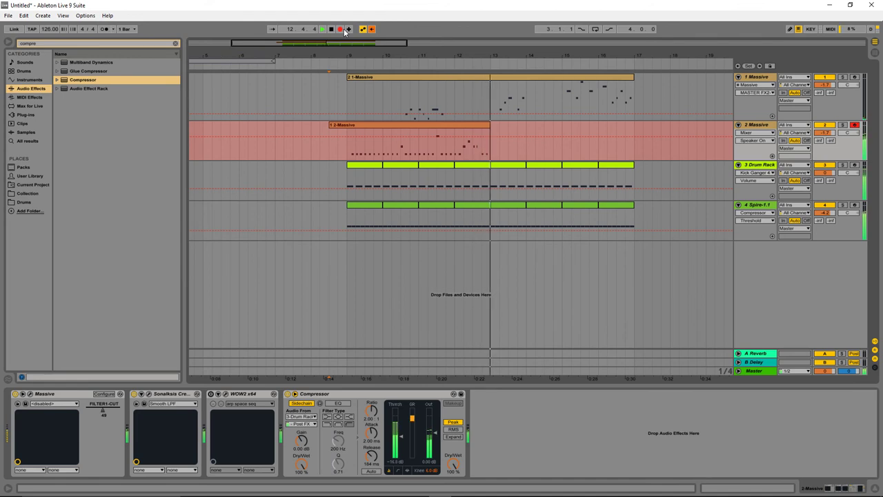
pyautogui.press('space')
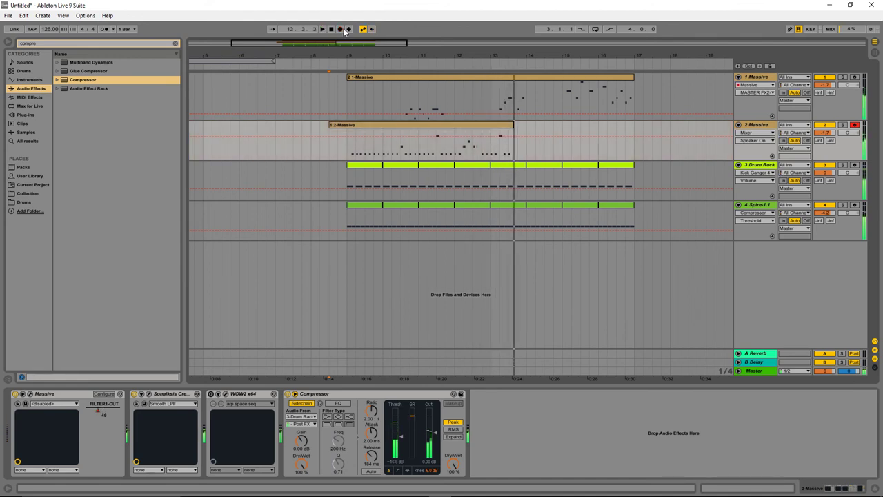
pyautogui.doubleClick(389, 141)
pyautogui.hotkey('ctrl', 'a')
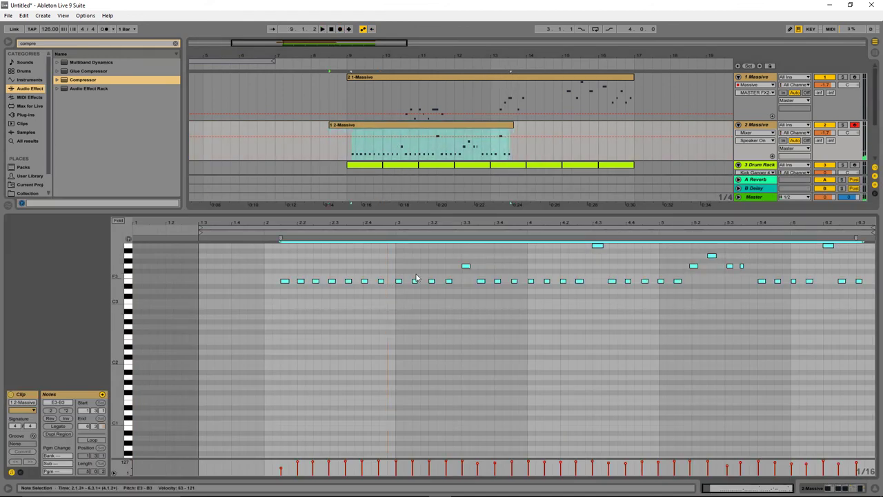
pyautogui.hotkey('ctrl', 'u')
# - Move the recorded notes to the clip's start, shift the clip to begin at bar 9 and play it
pyautogui.moveTo(282, 287); pyautogui.dragTo(201, 287)
pyautogui.moveTo(342, 151); pyautogui.dragTo(361, 151)
pyautogui.press('space')
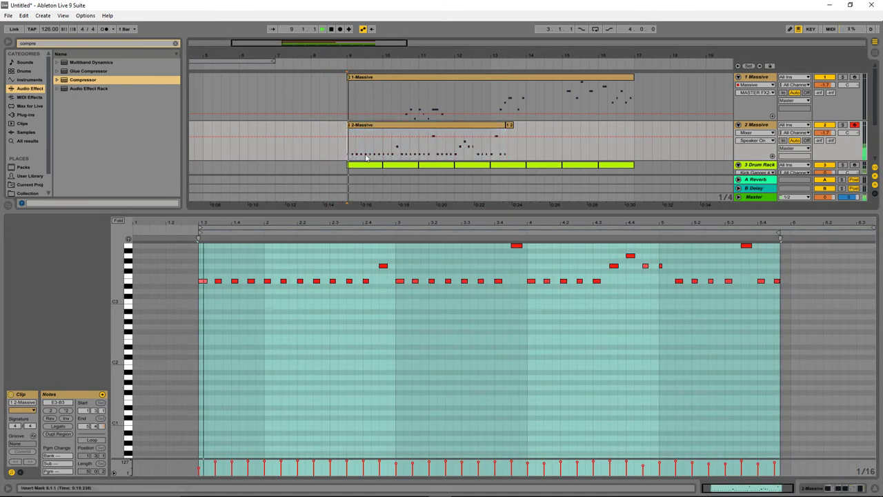
# - Trim the recorded 2 Massive clip to four bars ending at bar 13 and duplicate it through bar 17
pyautogui.click(511, 128)
pyautogui.moveTo(502, 126); pyautogui.dragTo(451, 126)
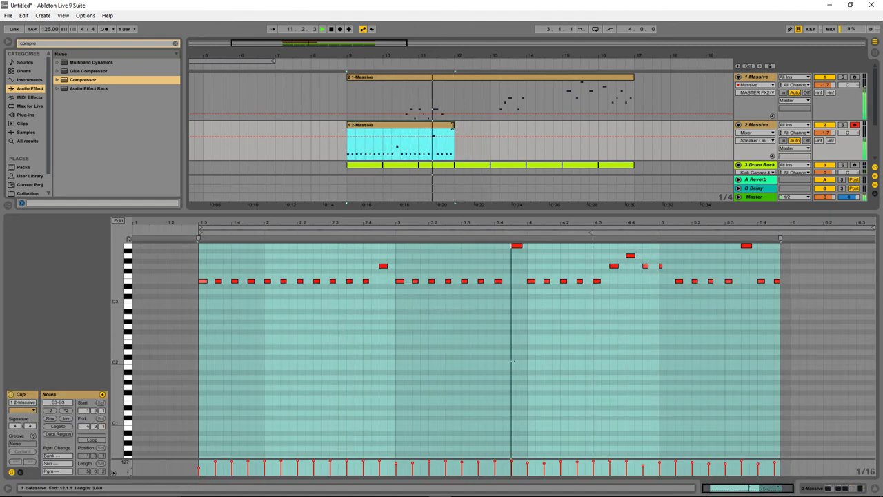
pyautogui.moveTo(454, 126); pyautogui.dragTo(491, 127)
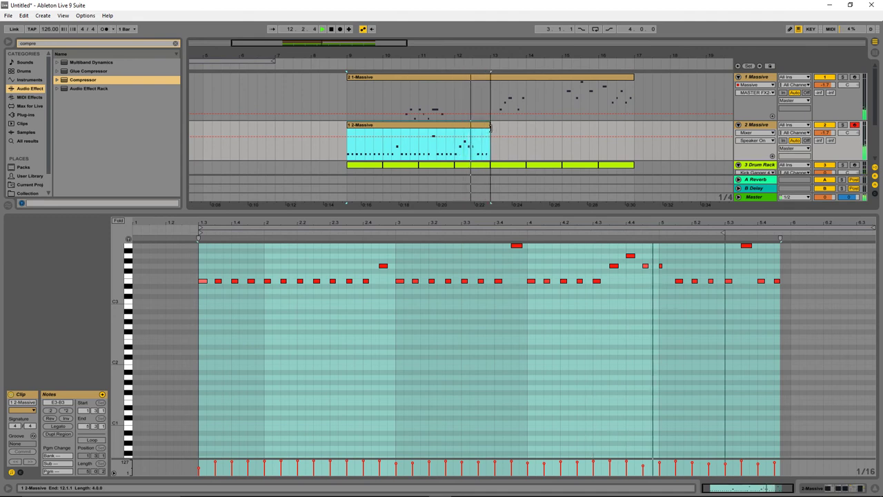
pyautogui.hotkey('ctrl', 'd')
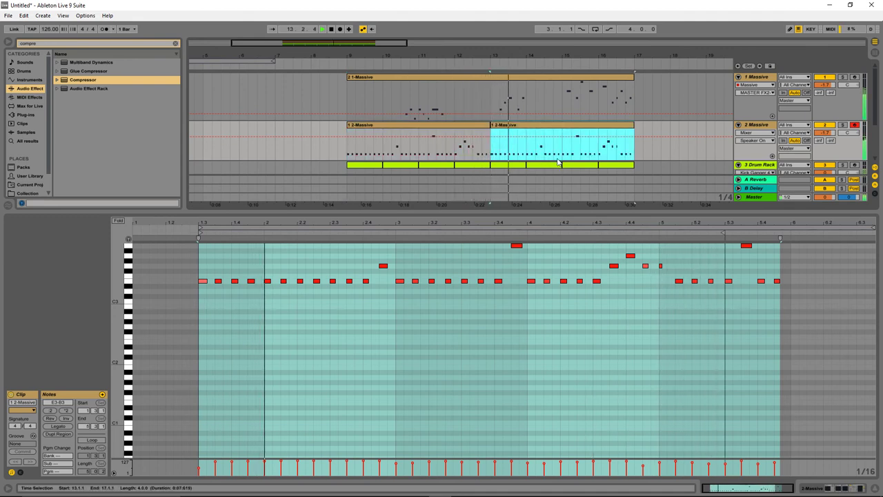
# - Place a copy of the 2 Massive clip in bars 5 to 9, ahead of the drop
pyautogui.click(508, 339)
pyautogui.scroll(3, 509, 338)
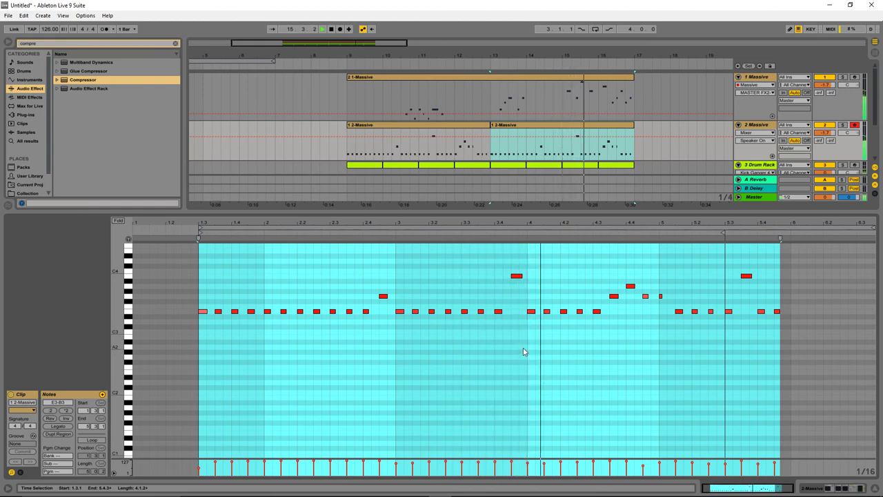
pyautogui.click(378, 128)
pyautogui.moveTo(379, 128); pyautogui.dragTo(239, 133)
# - Solo the 1 Massive track, play it from 10.2.1 and display its device chain
pyautogui.click(397, 94)
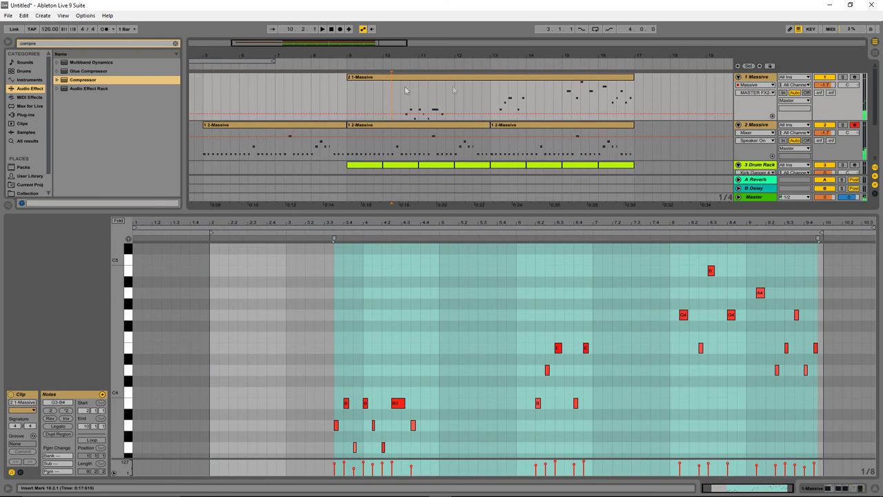
pyautogui.click(842, 77)
pyautogui.press('space')
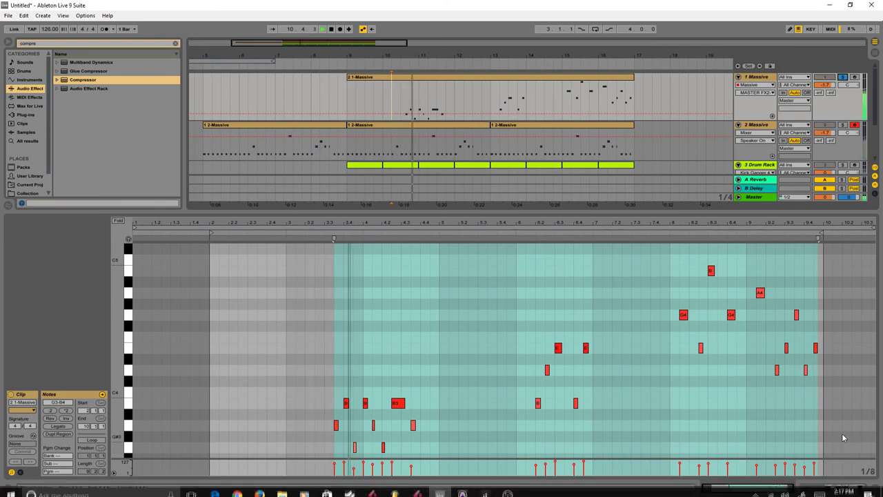
pyautogui.click(837, 489)
pyautogui.press('space')
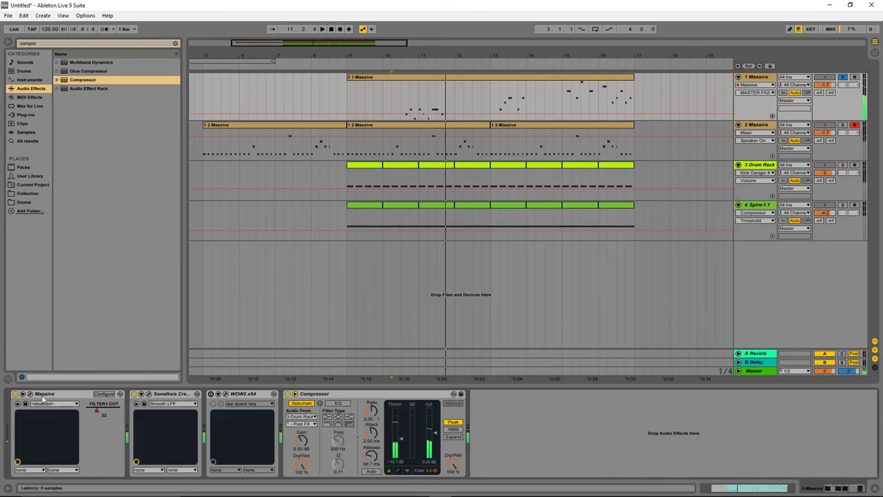
# - Switch the 1 Massive synth to the KEY Synth Spinet preset, then unsolo the track and play it in the full mix
pyautogui.click(30, 393)
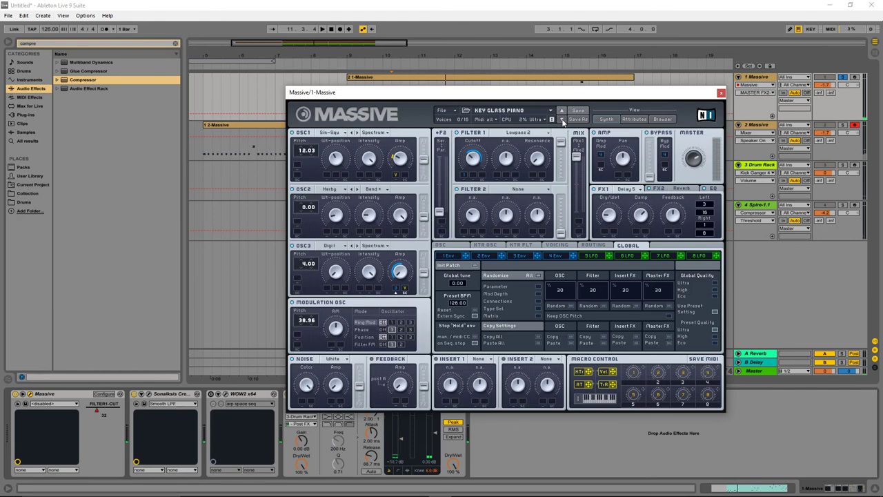
pyautogui.click(562, 119)
pyautogui.press('space')
pyautogui.click(562, 121)
pyautogui.click(562, 111)
pyautogui.click(843, 78)
pyautogui.press('space')
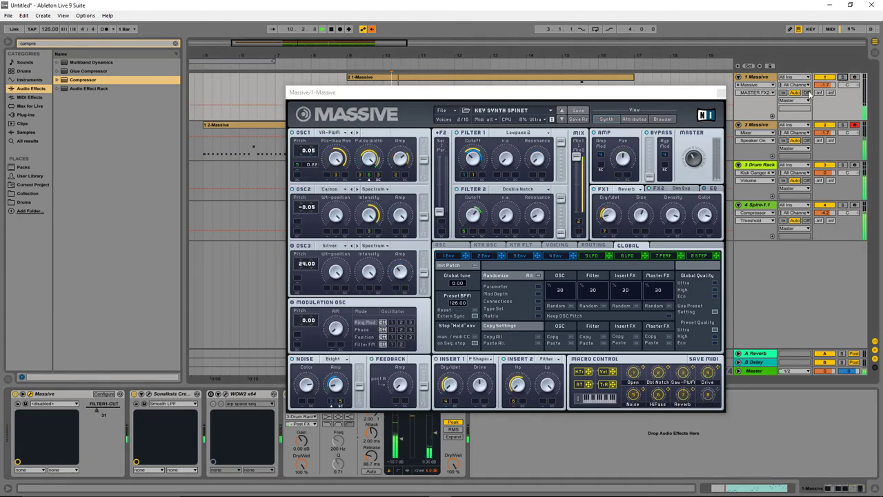
pyautogui.click(557, 143)
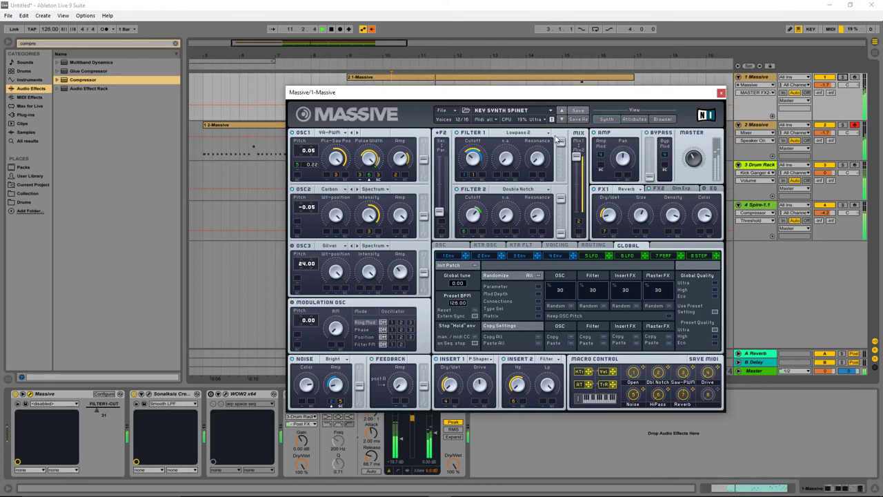
pyautogui.click(719, 92)
# - Duplicate all notes of the 1 Massive clip one octave higher
pyautogui.doubleClick(449, 79)
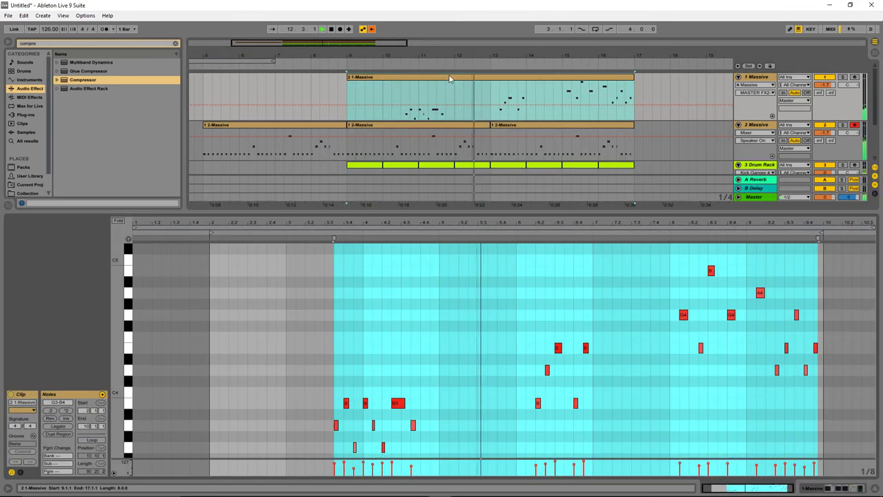
pyautogui.scroll(-3, 387, 356)
pyautogui.moveTo(335, 225); pyautogui.dragTo(351, 263)
pyautogui.hotkey('ctrl', 'a')
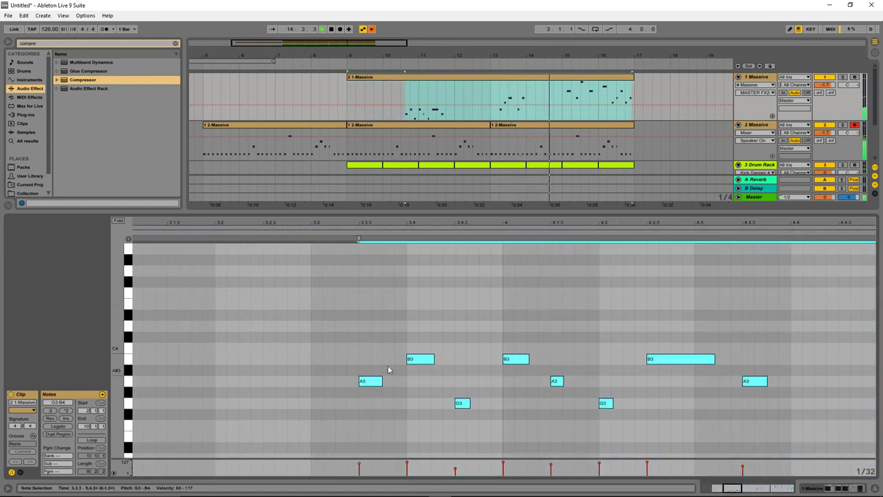
pyautogui.moveTo(383, 382); pyautogui.dragTo(375, 255)
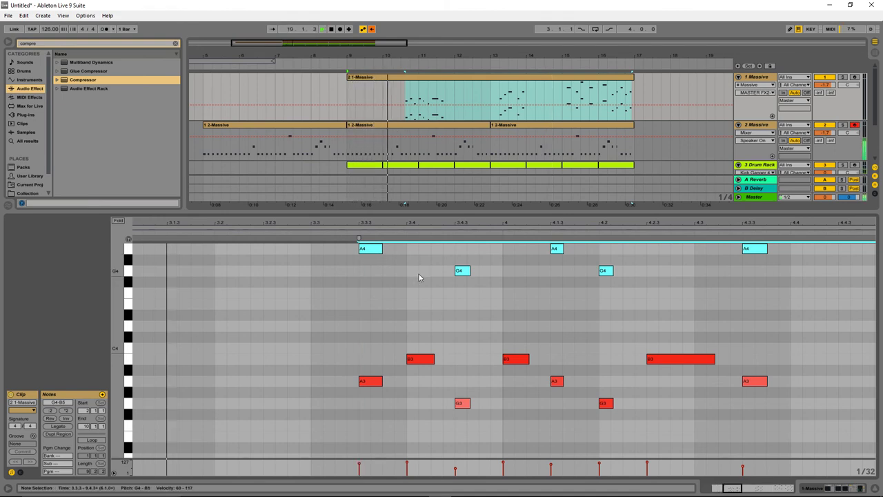
# - Move the duplicated notes down two octaves so they double the original 1 Massive melody an octave below
pyautogui.scroll(1, 407, 298)
pyautogui.scroll(1, 407, 298)
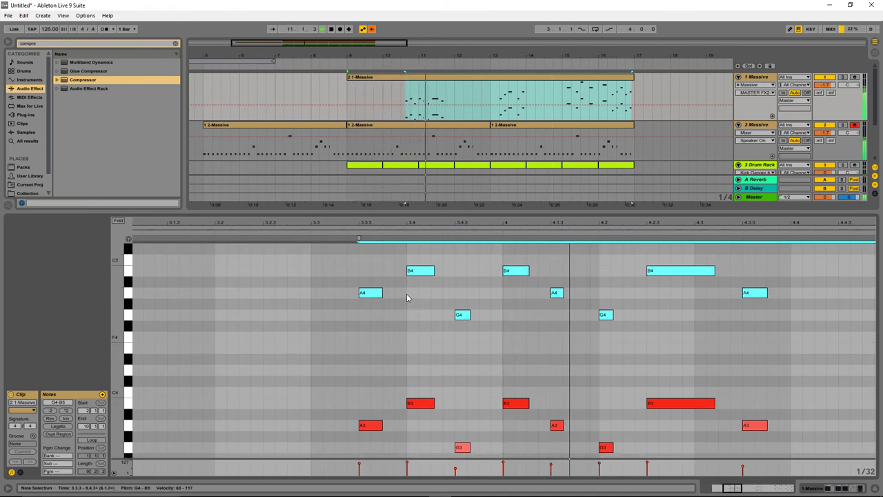
pyautogui.scroll(-5, 370, 289)
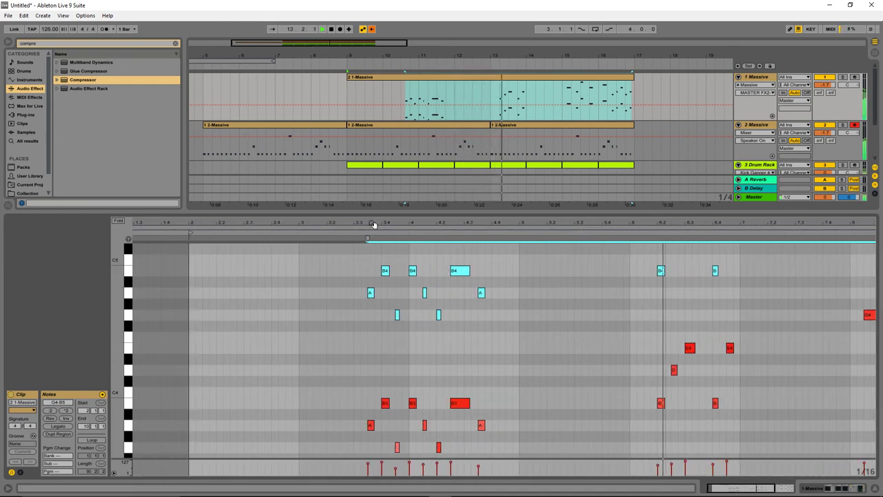
pyautogui.moveTo(370, 291); pyautogui.dragTo(371, 447)
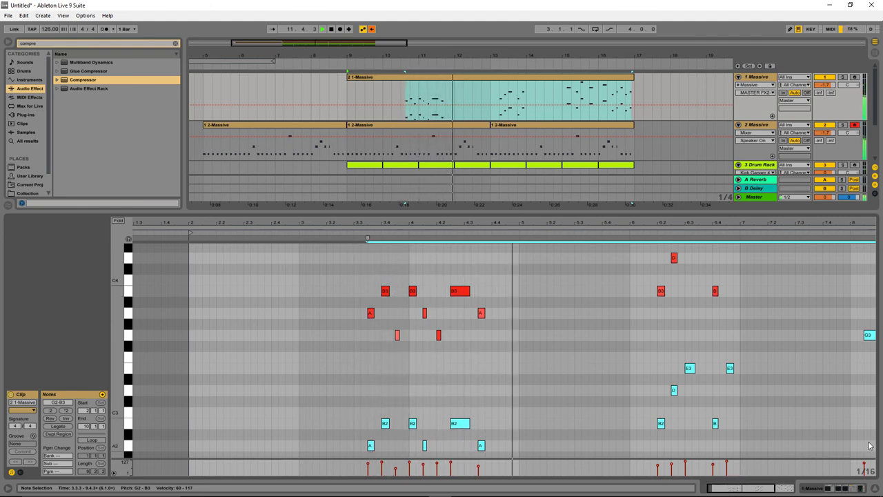
# - Change the 1 Massive synth's preset to LD Guit Feeded and close the plug-in window
pyautogui.click(841, 487)
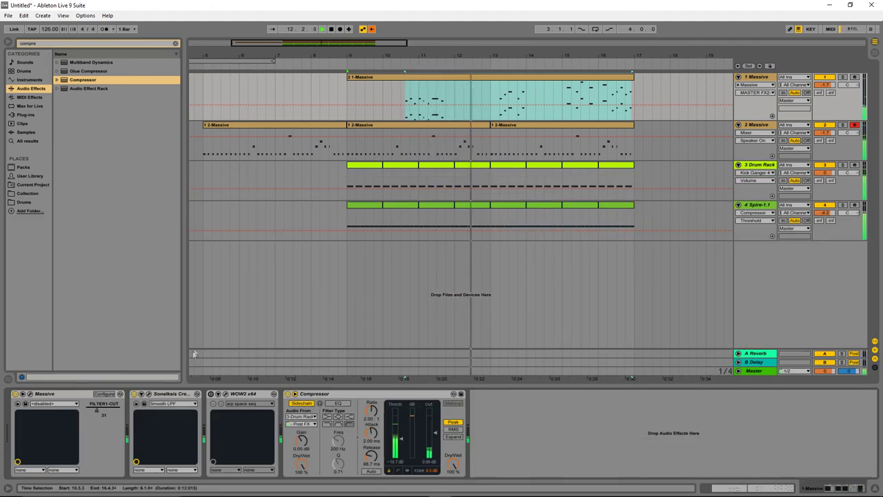
pyautogui.click(30, 394)
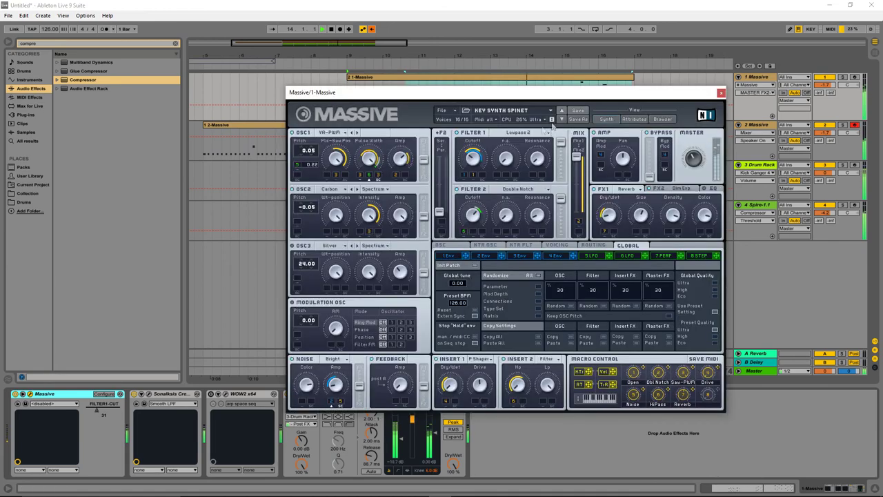
pyautogui.click(562, 120)
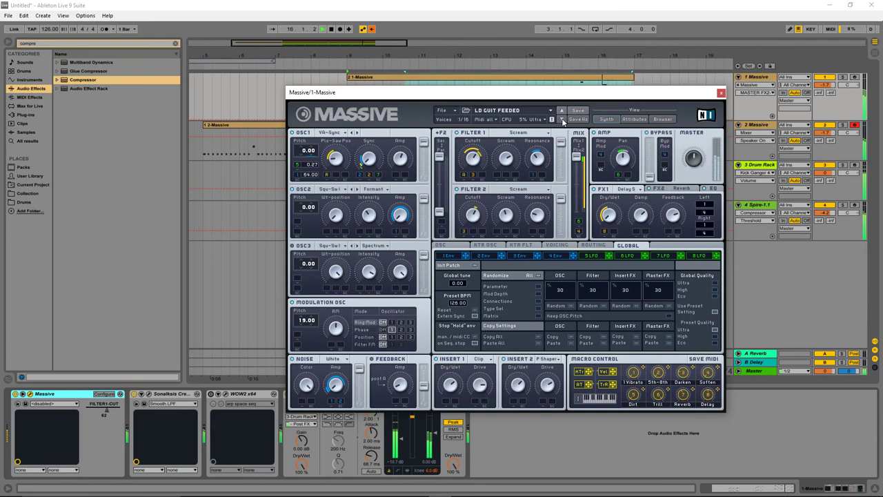
pyautogui.click(721, 92)
# - Play the drop from the middle of bar 10 and lower the 1 Massive track volume to -3.8 dB
pyautogui.click(407, 104)
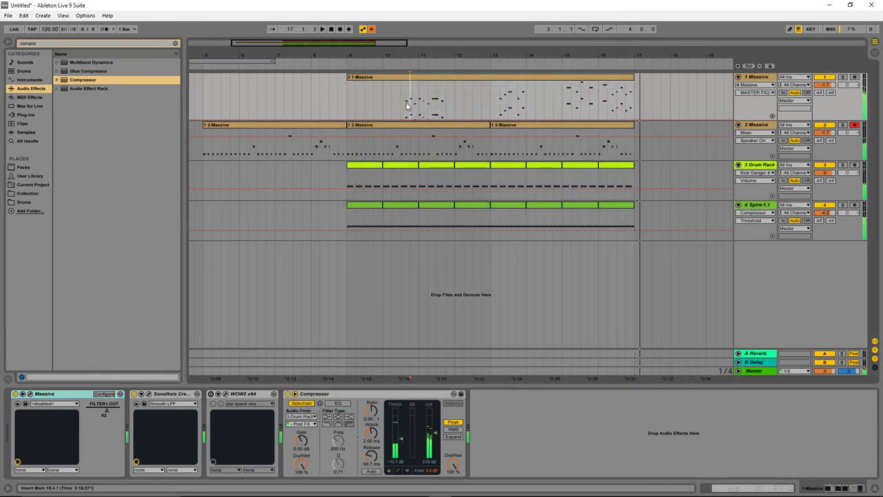
pyautogui.press('space')
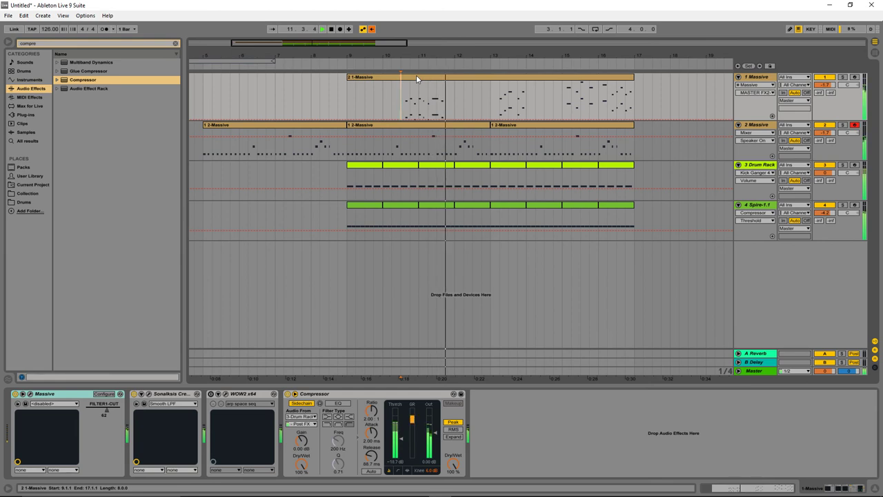
pyautogui.moveTo(824, 85); pyautogui.dragTo(825, 89)
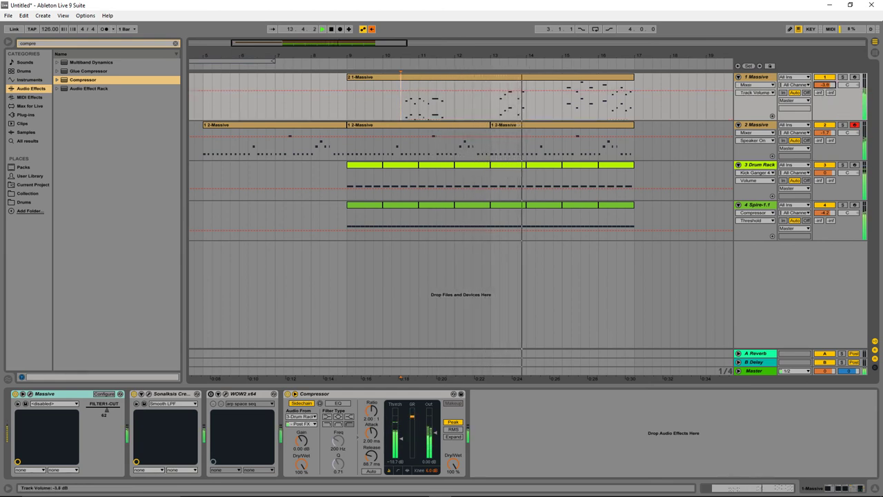
# - Change the 1 Massive synth's preset to Pad Classic Airystr and close the plug-in window
pyautogui.click(31, 394)
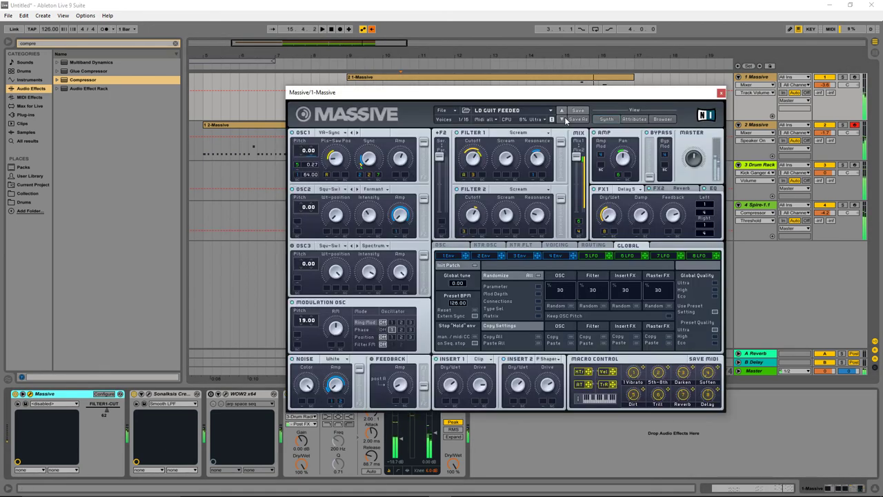
pyautogui.click(562, 120)
pyautogui.click(562, 119)
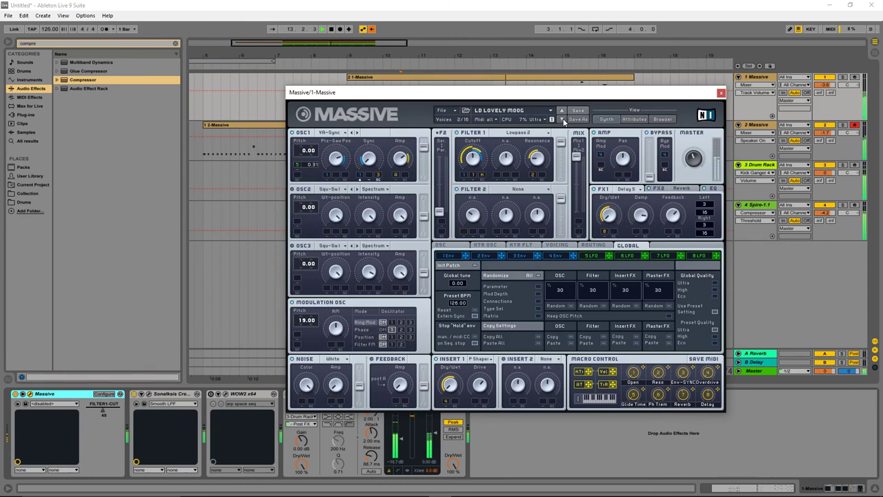
pyautogui.click(563, 119)
pyautogui.click(562, 119)
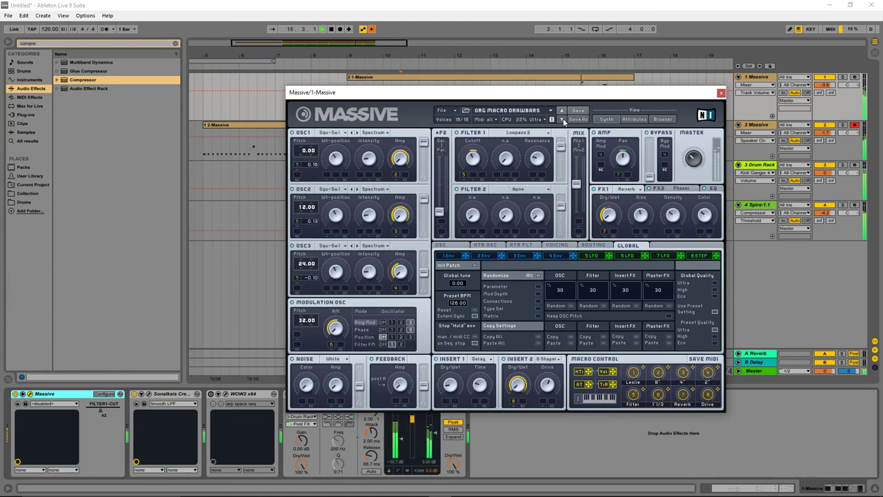
pyautogui.click(562, 119)
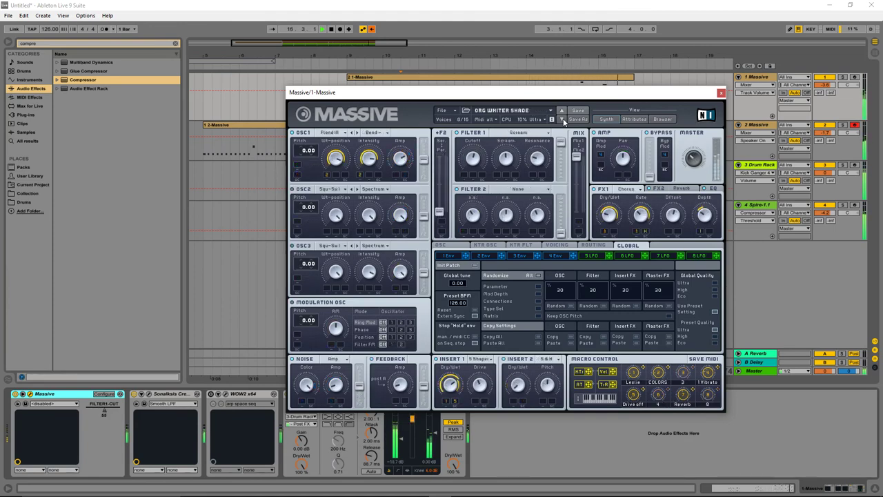
pyautogui.click(563, 119)
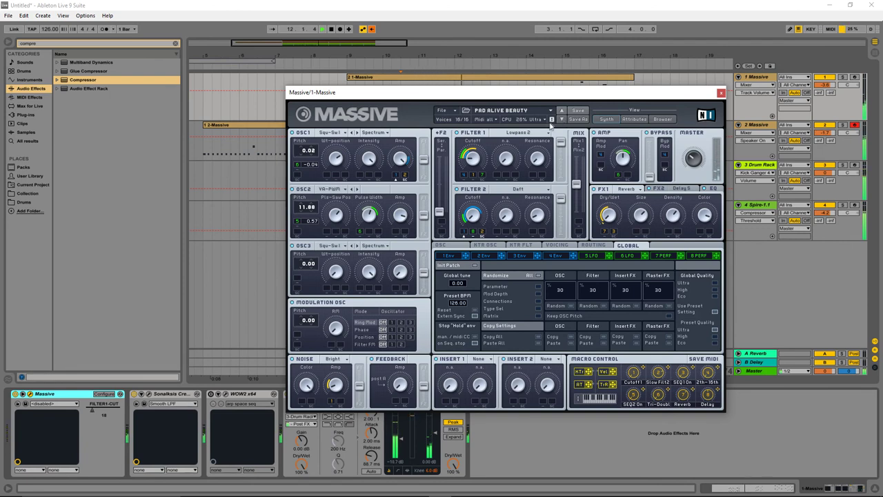
pyautogui.click(561, 120)
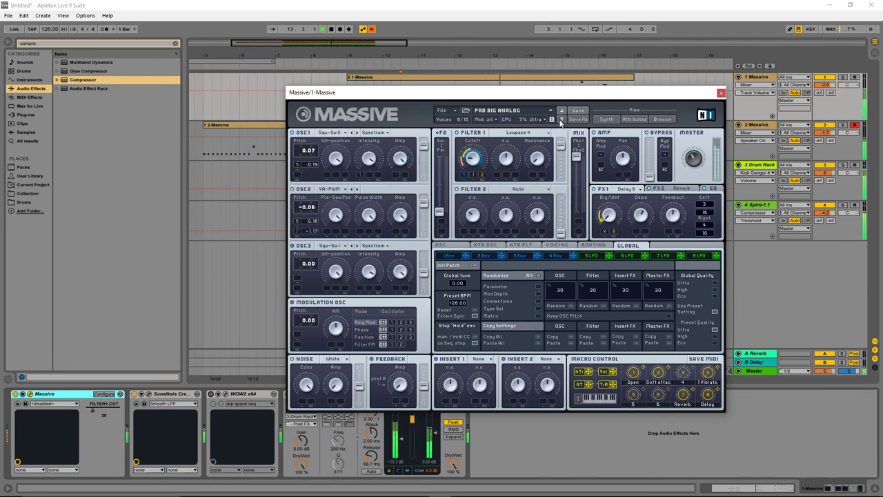
pyautogui.click(561, 119)
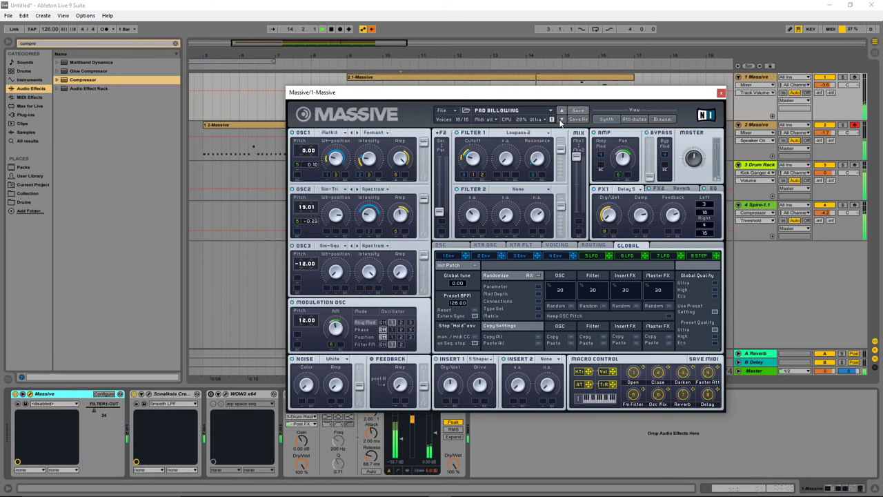
pyautogui.click(562, 119)
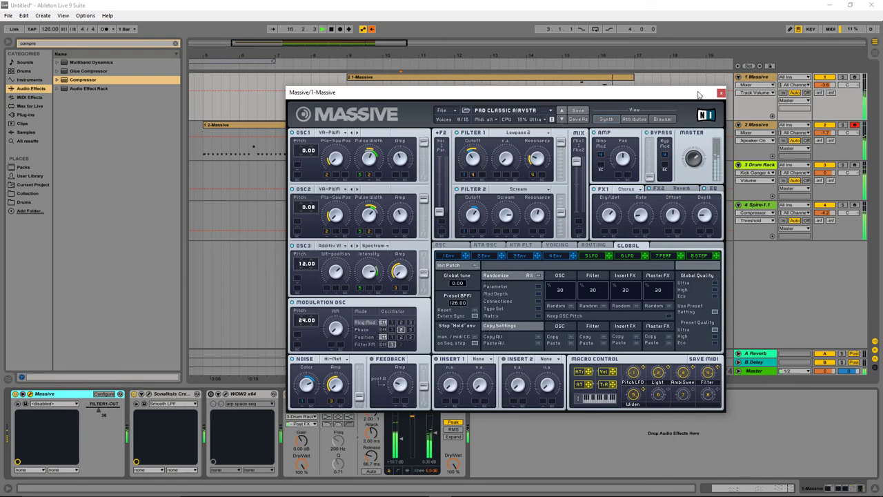
pyautogui.click(721, 93)
# - Delete the existing melody clip from the 1 Massive track
pyautogui.click(398, 80)
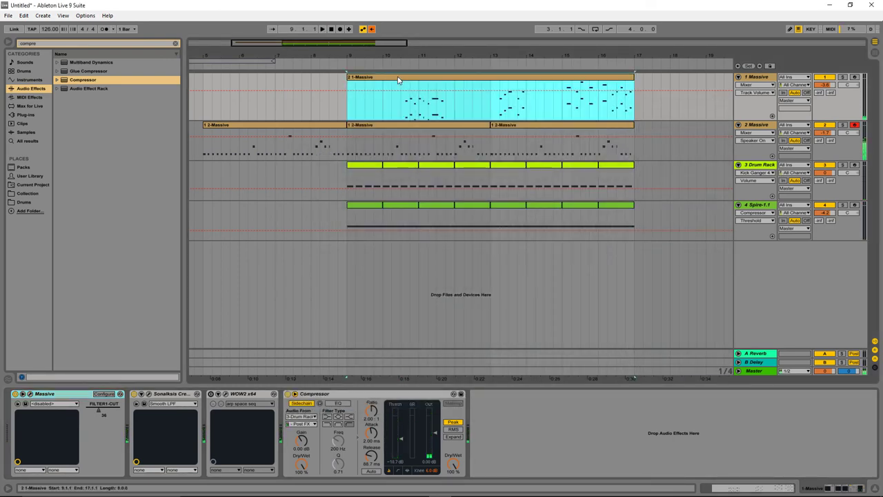
pyautogui.click(854, 77)
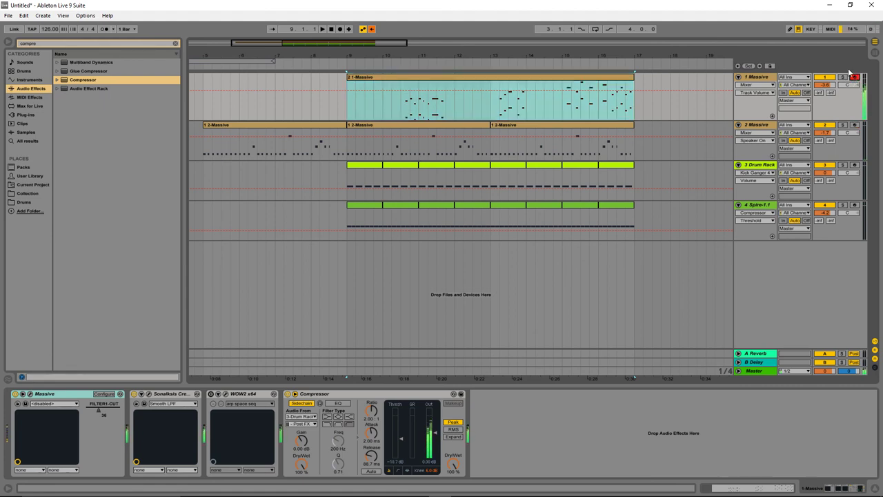
pyautogui.click(443, 77)
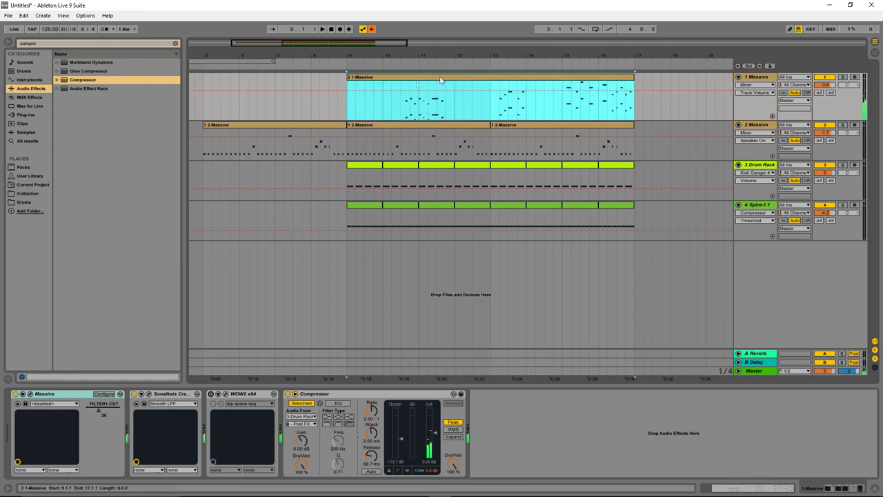
pyautogui.press('Delete')
# - Arm the 1 Massive track and record a new chord and melody part starting at bar 13
pyautogui.click(335, 107)
pyautogui.click(339, 29)
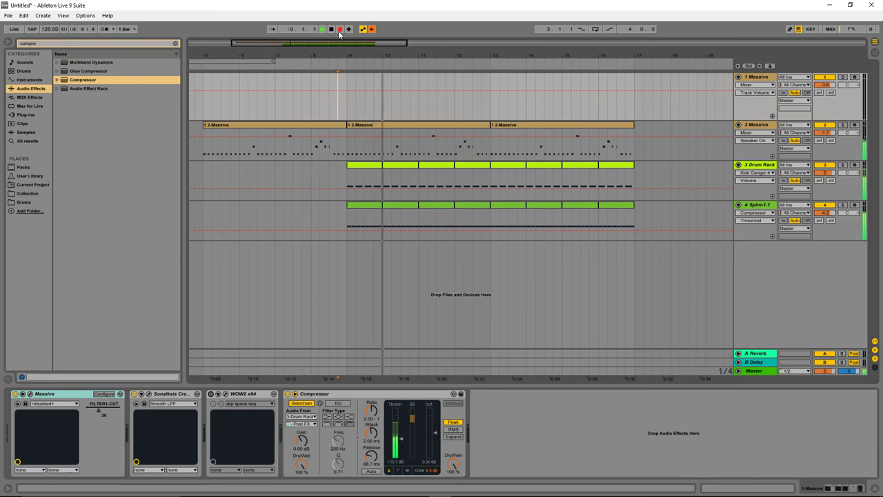
pyautogui.click(854, 77)
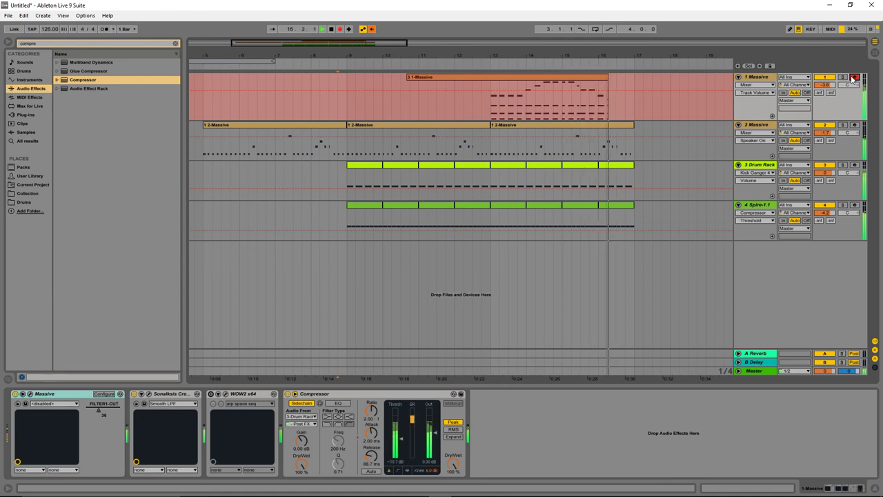
pyautogui.press('space')
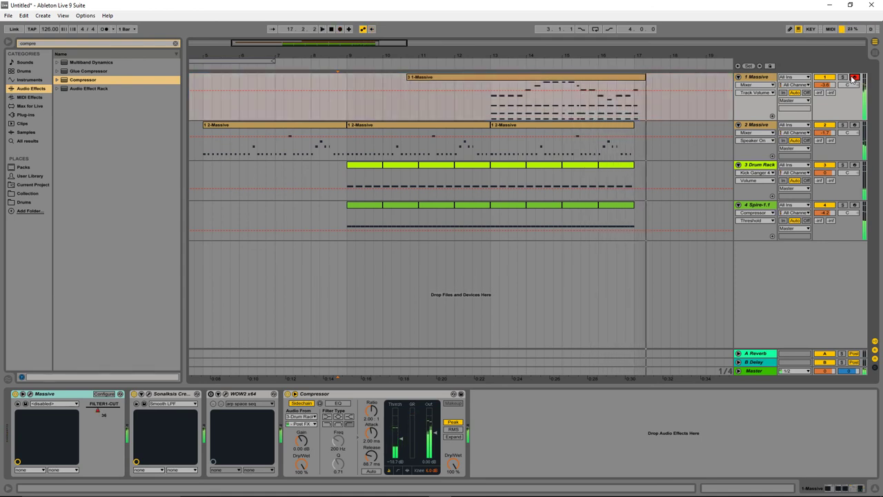
# - Open the newly recorded 1 Massive clip and quantize all of its notes
pyautogui.doubleClick(514, 78)
pyautogui.click(492, 380)
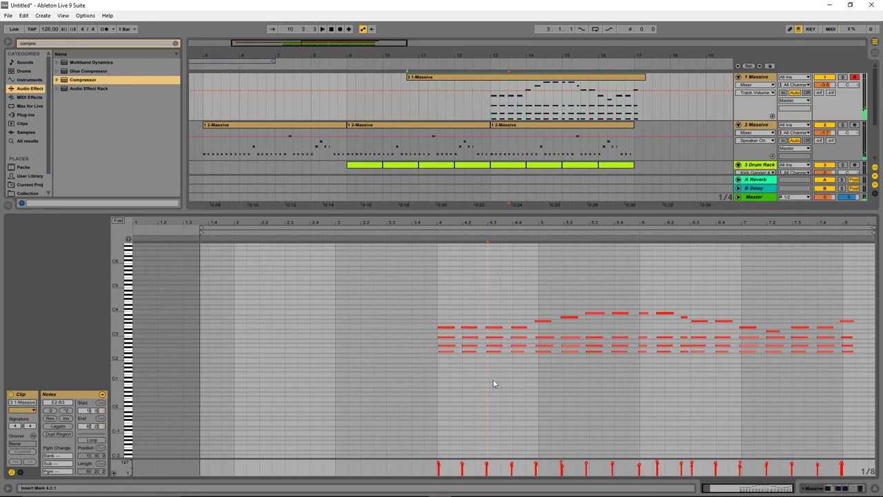
pyautogui.hotkey('ctrl', 'a')
pyautogui.hotkey('ctrl', 'u')
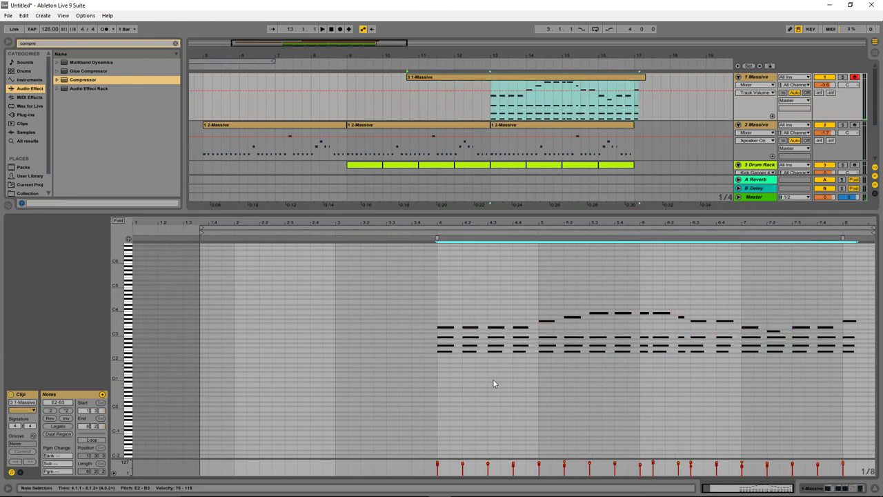
# - Trim the new 1 Massive clip so it spans bar 13 to bar 17, and select all its notes
pyautogui.moveTo(644, 73); pyautogui.dragTo(633, 75)
pyautogui.moveTo(409, 78); pyautogui.dragTo(496, 89)
pyautogui.click(868, 371)
pyautogui.hotkey('ctrl', 'a')
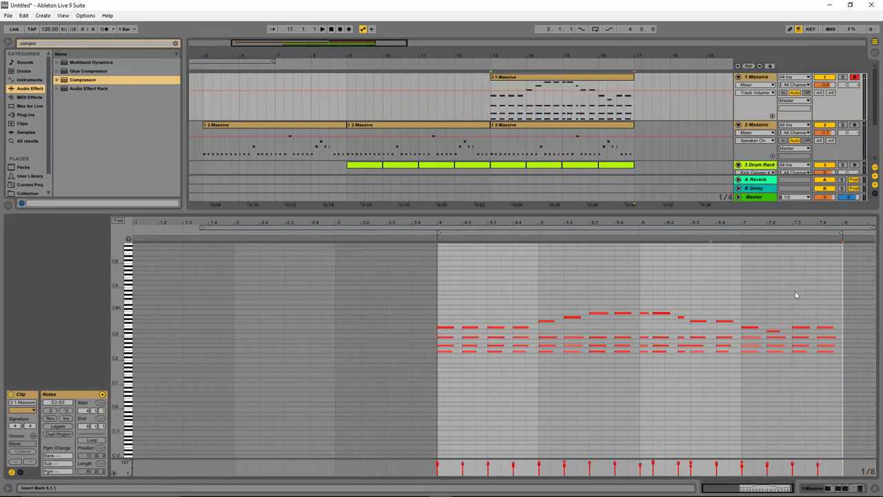
# - Play the new 1 Massive part from bar 13 and examine its notes up close
pyautogui.moveTo(116, 367); pyautogui.dragTo(200, 366)
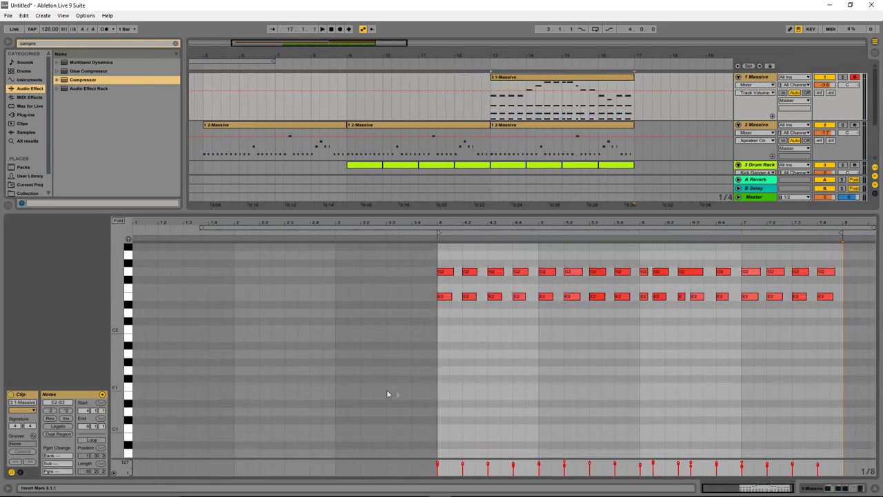
pyautogui.scroll(4, 396, 390)
pyautogui.scroll(2, 400, 394)
pyautogui.click(494, 102)
pyautogui.press('space')
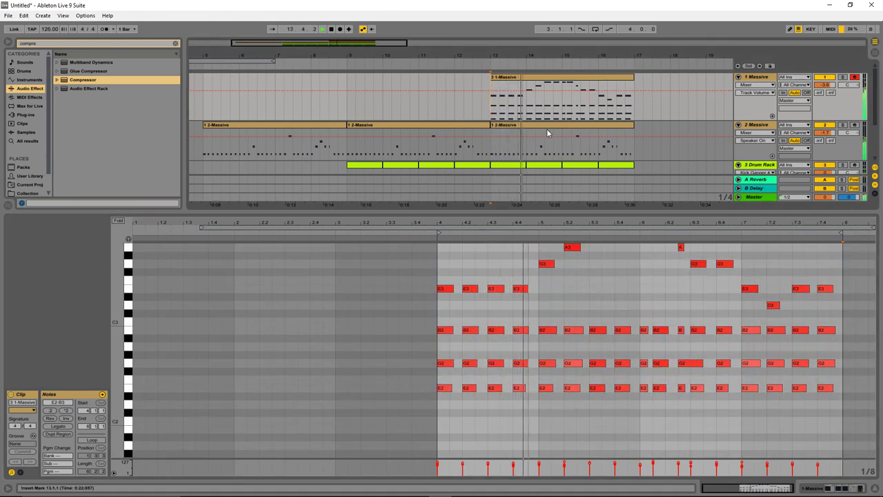
pyautogui.scroll(3, 531, 305)
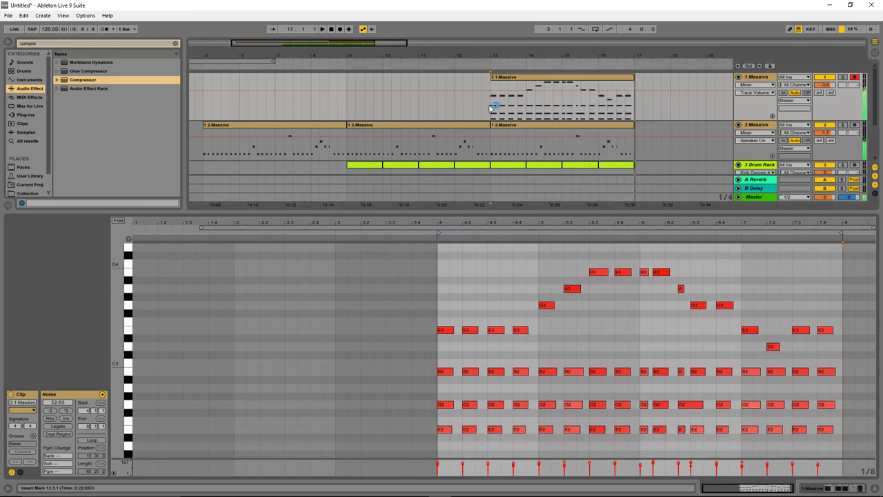
# - Duplicate the new 1 Massive clip so the copy fills bars 17 to 21
pyautogui.click(625, 105)
pyautogui.hotkey('ctrl', 'd')
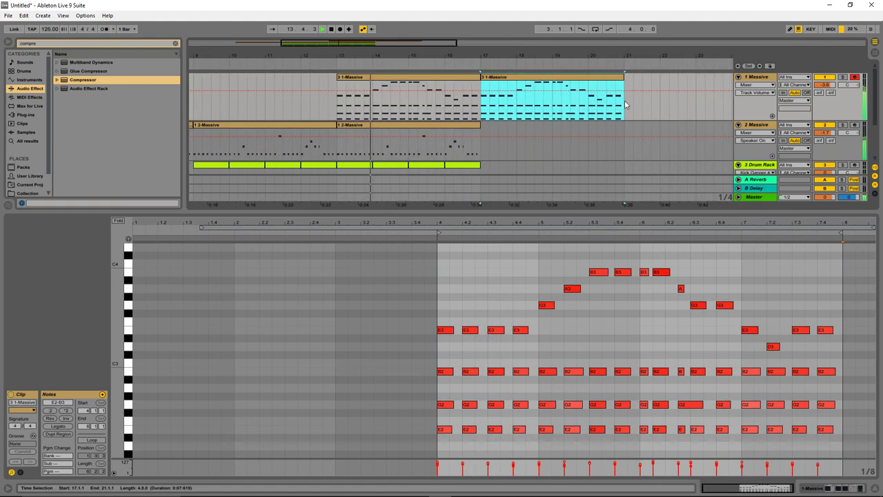
pyautogui.scroll(-1, 458, 152)
pyautogui.scroll(2, 457, 152)
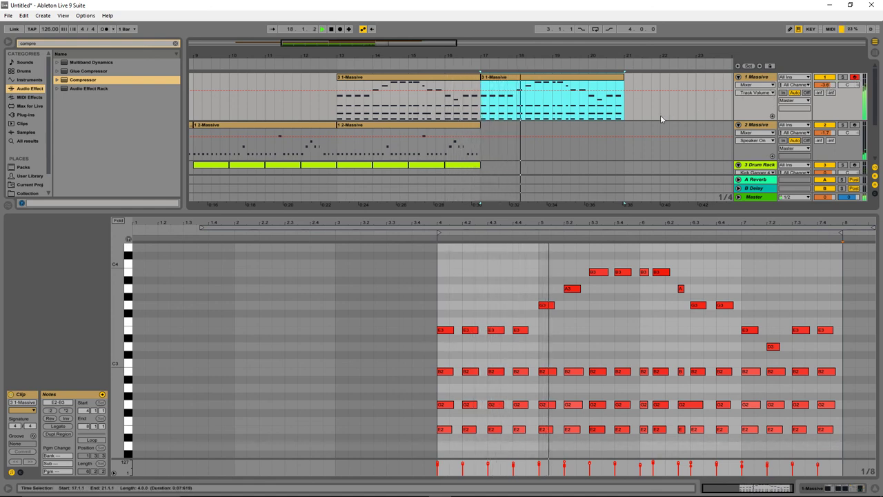
# - Stop playback and duplicate the last four Drum Rack clips, from bar 13 to bar 17, into the following four bars
pyautogui.scroll(-2, 482, 142)
pyautogui.scroll(-1, 482, 142)
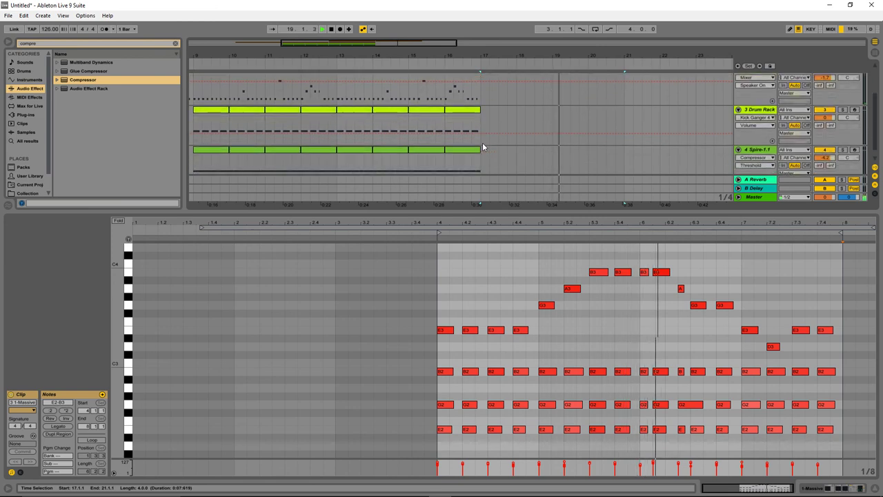
pyautogui.press('space')
pyautogui.moveTo(480, 131); pyautogui.dragTo(337, 136)
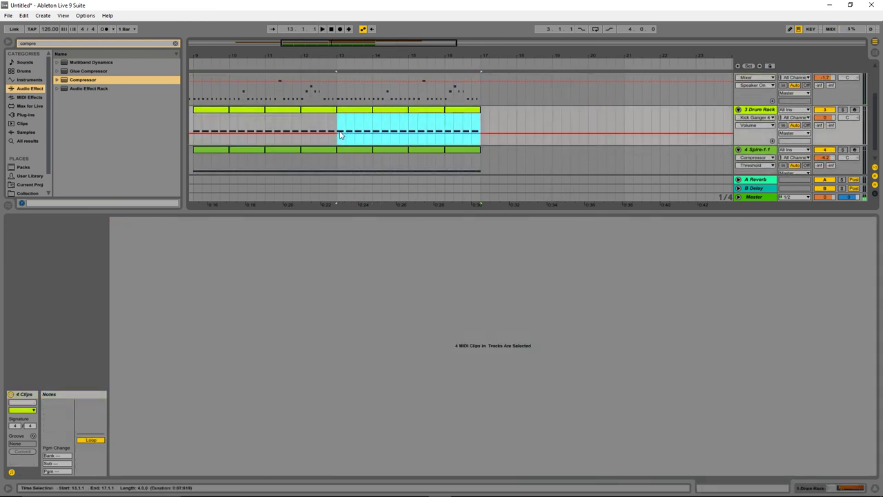
pyautogui.hotkey('ctrl', 'd')
pyautogui.scroll(3, 460, 142)
# - Play the arrangement from bar 5 and shrink the note editor to show all the tracks
pyautogui.moveTo(377, 57); pyautogui.dragTo(360, 25)
pyautogui.click(249, 146)
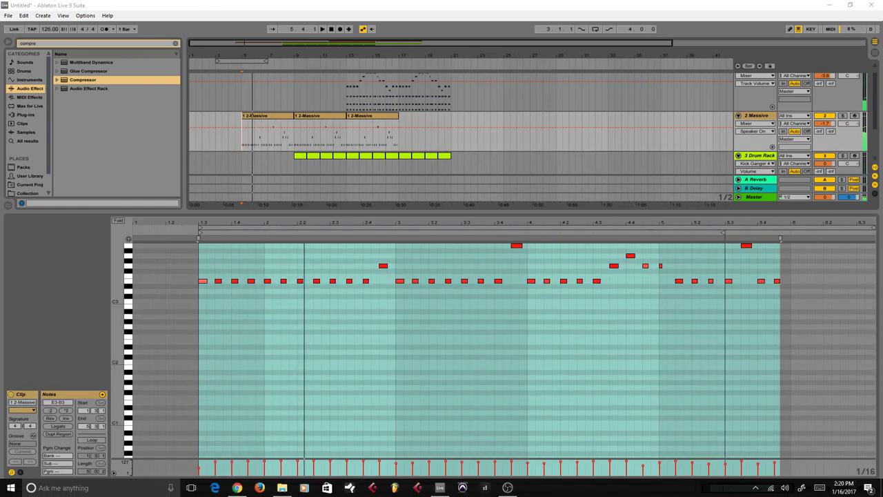
pyautogui.click(244, 136)
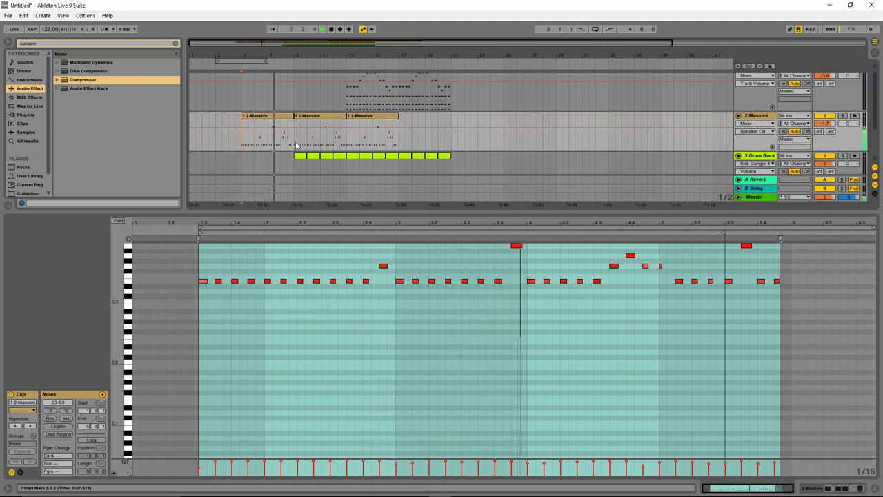
pyautogui.scroll(-1, 298, 144)
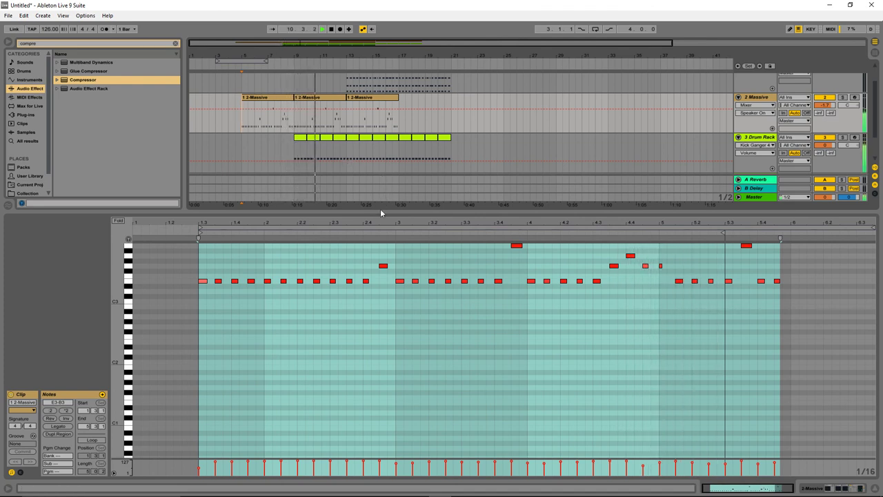
pyautogui.moveTo(379, 211); pyautogui.dragTo(394, 359)
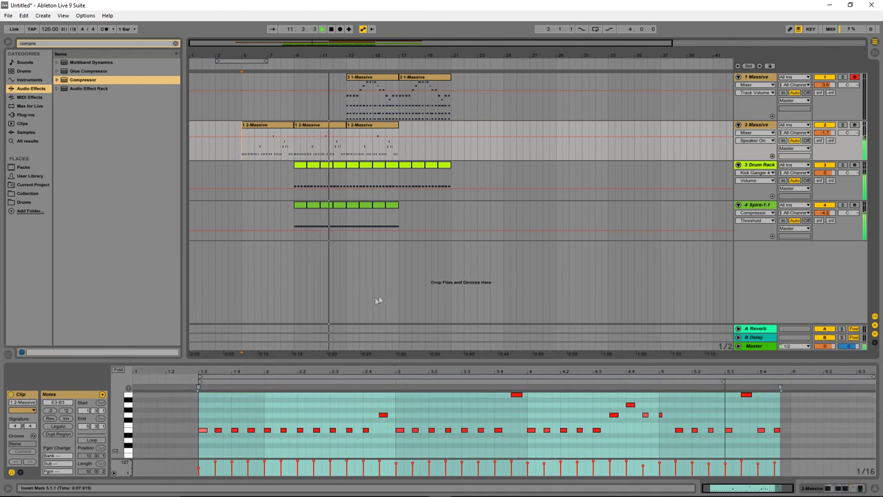